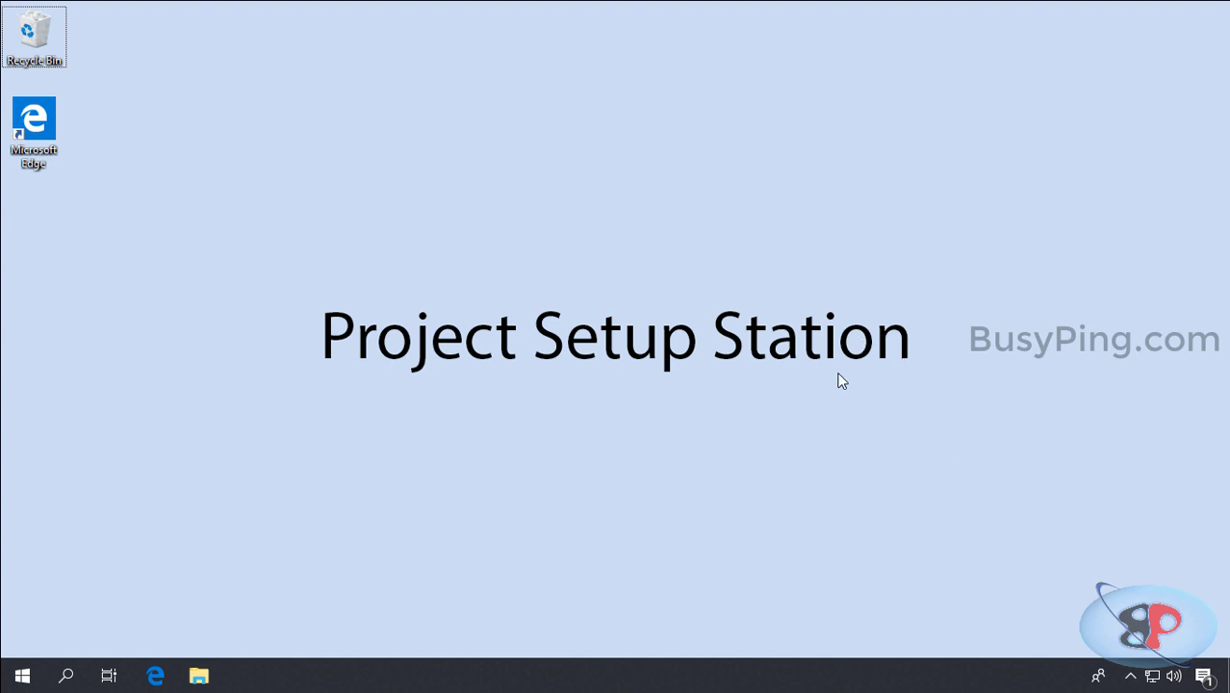
Step: Run Autorun from the \\abbyyappserver\ABBYYSETUP share as administrator
left_click(198, 676)
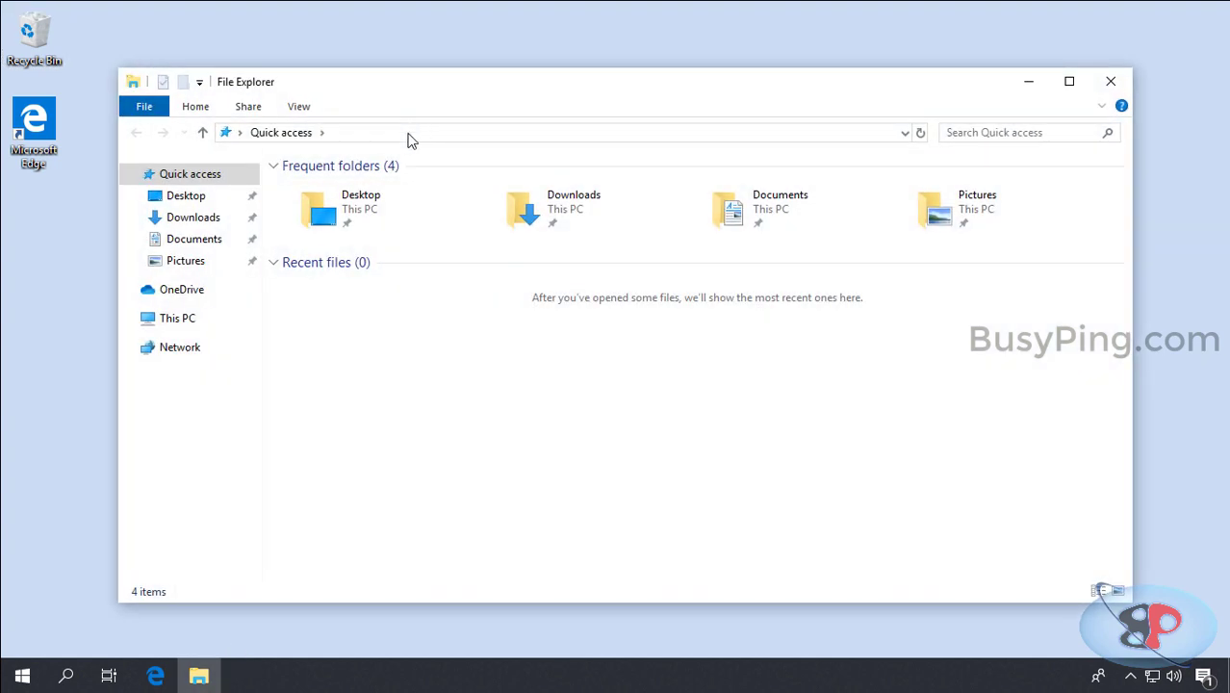
left_click(409, 132)
type("\\abbyyappserver")
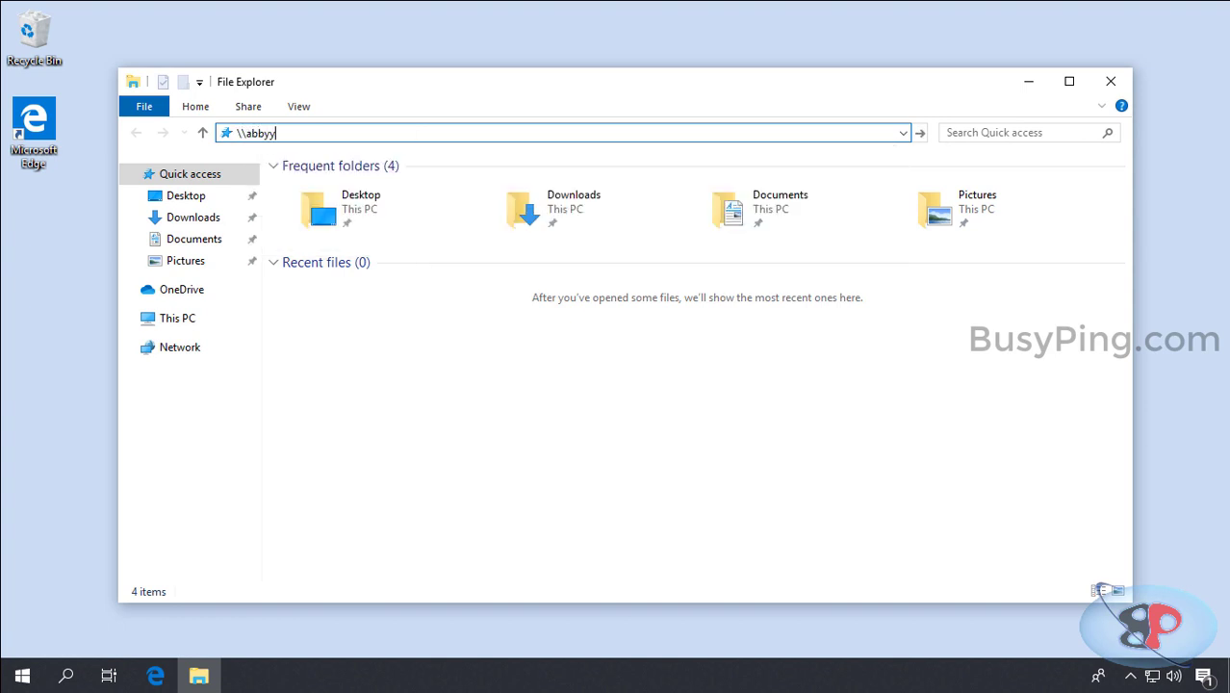
key("Return")
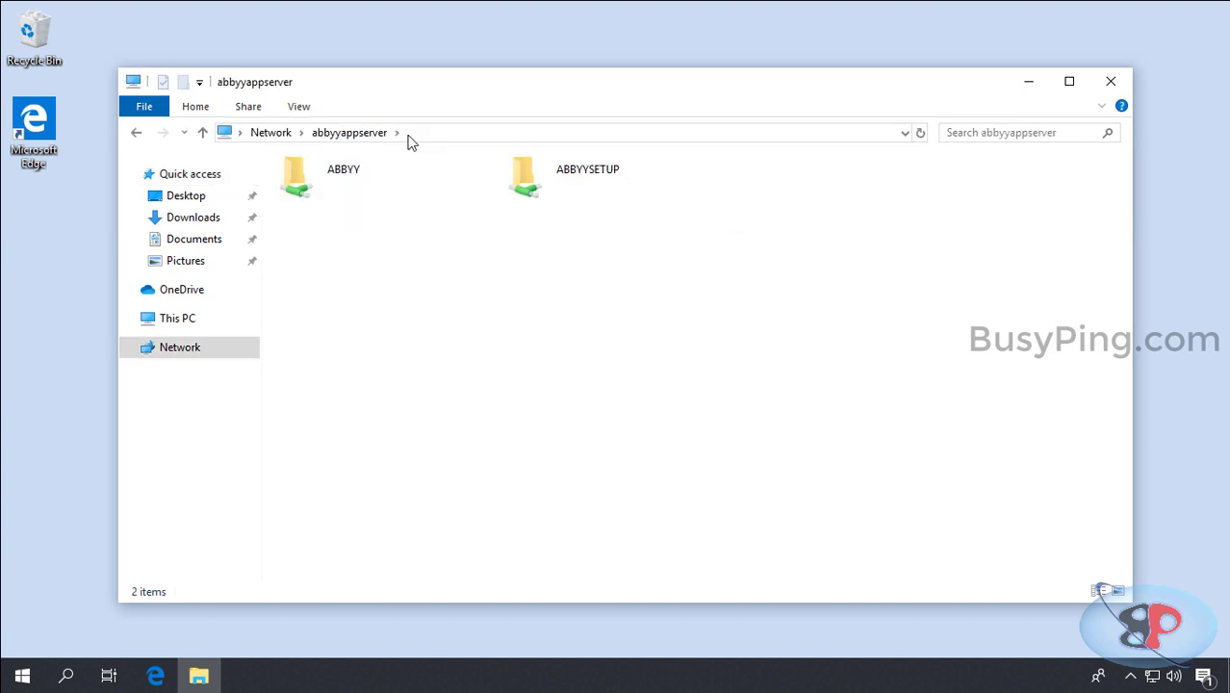
double_click(621, 186)
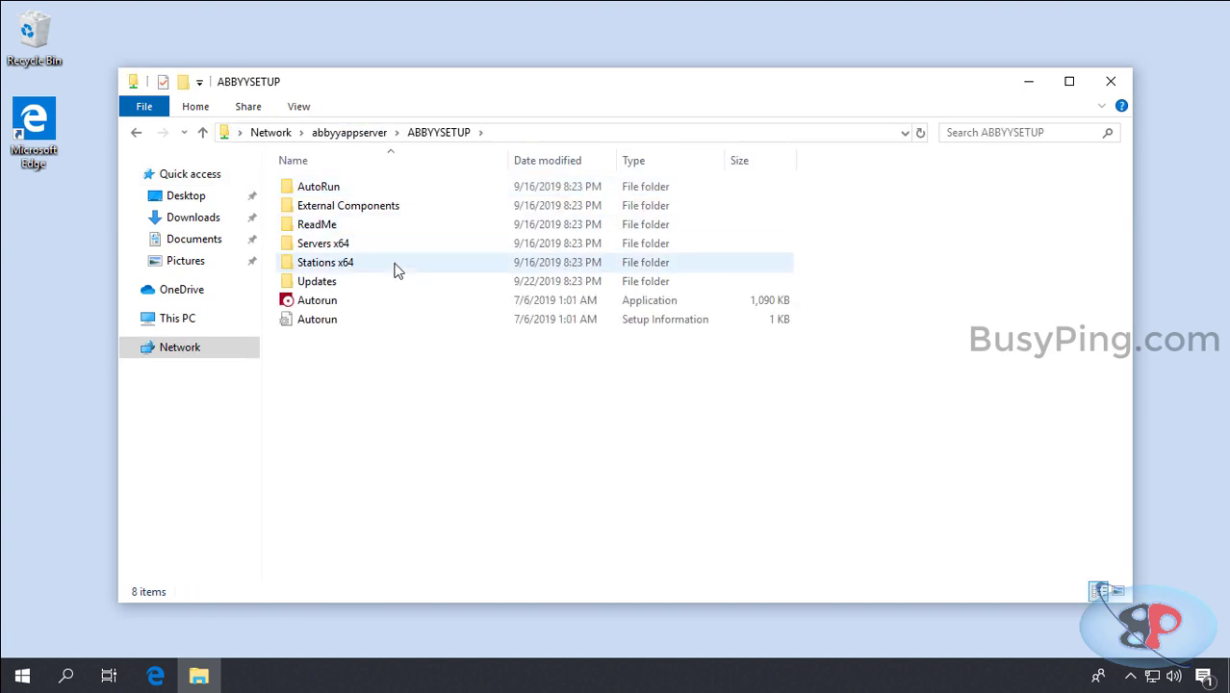
right_click(347, 301)
left_click(377, 331)
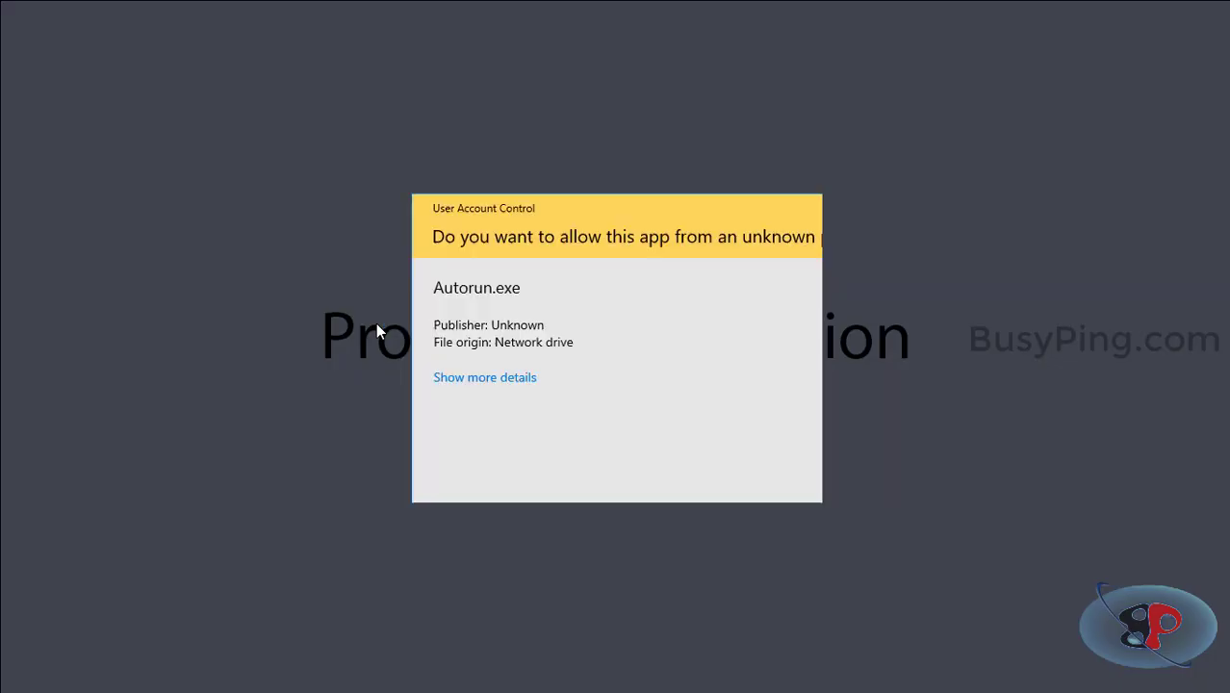
Step: Start the distributed workstation installation, confirm the setup language and accept the licence agreement
left_click(508, 464)
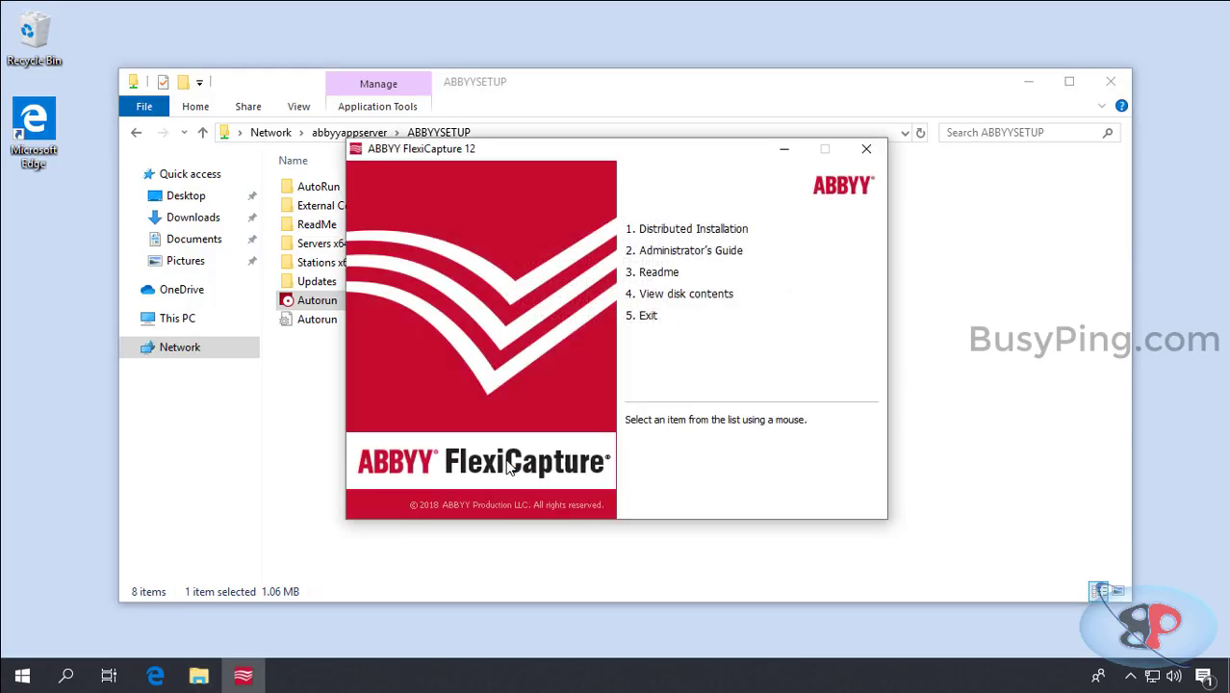
left_click(716, 228)
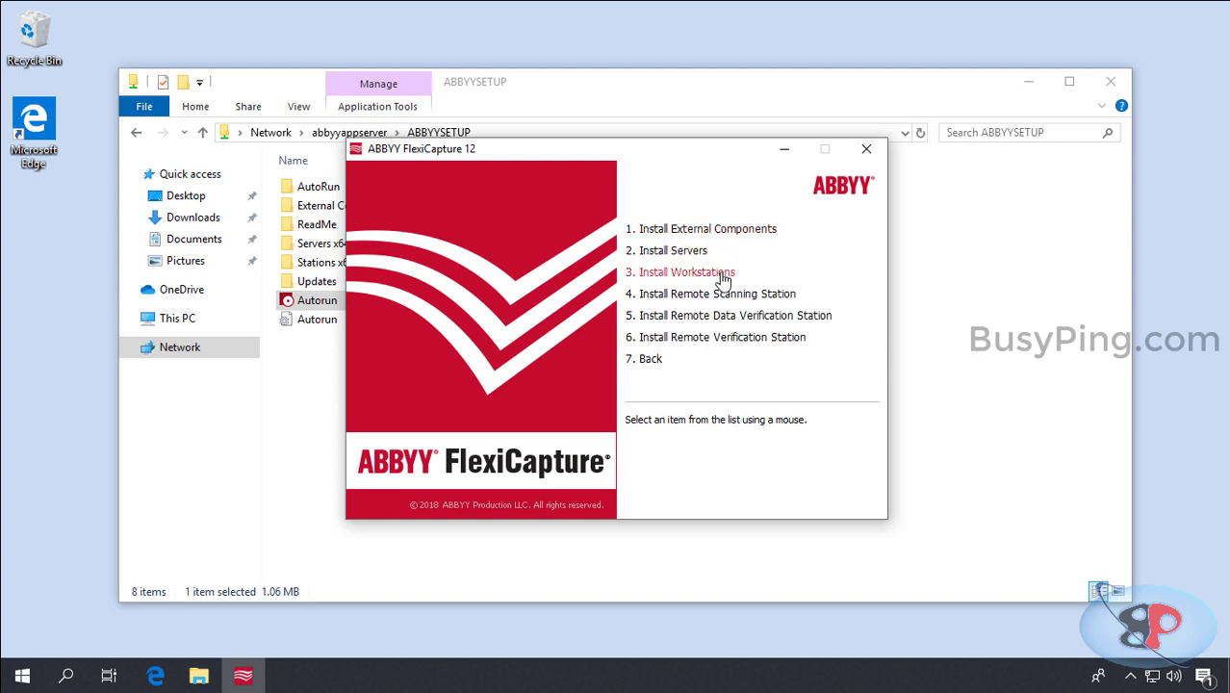
left_click(723, 275)
left_click(598, 372)
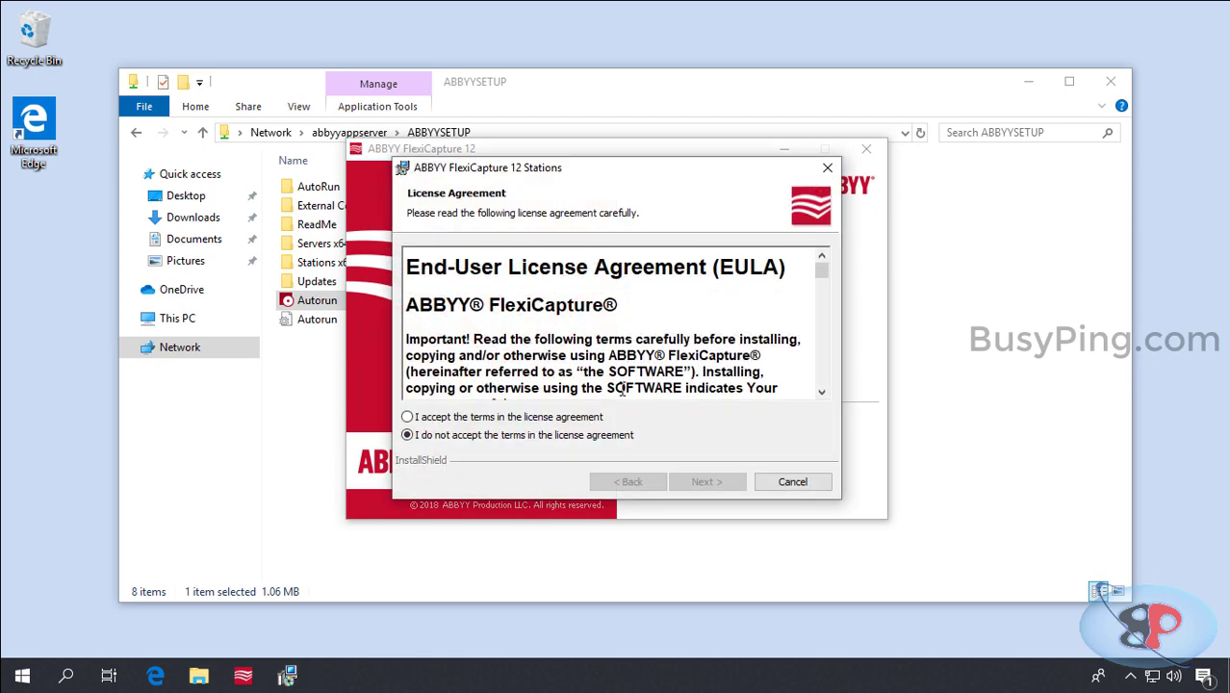
left_click(407, 417)
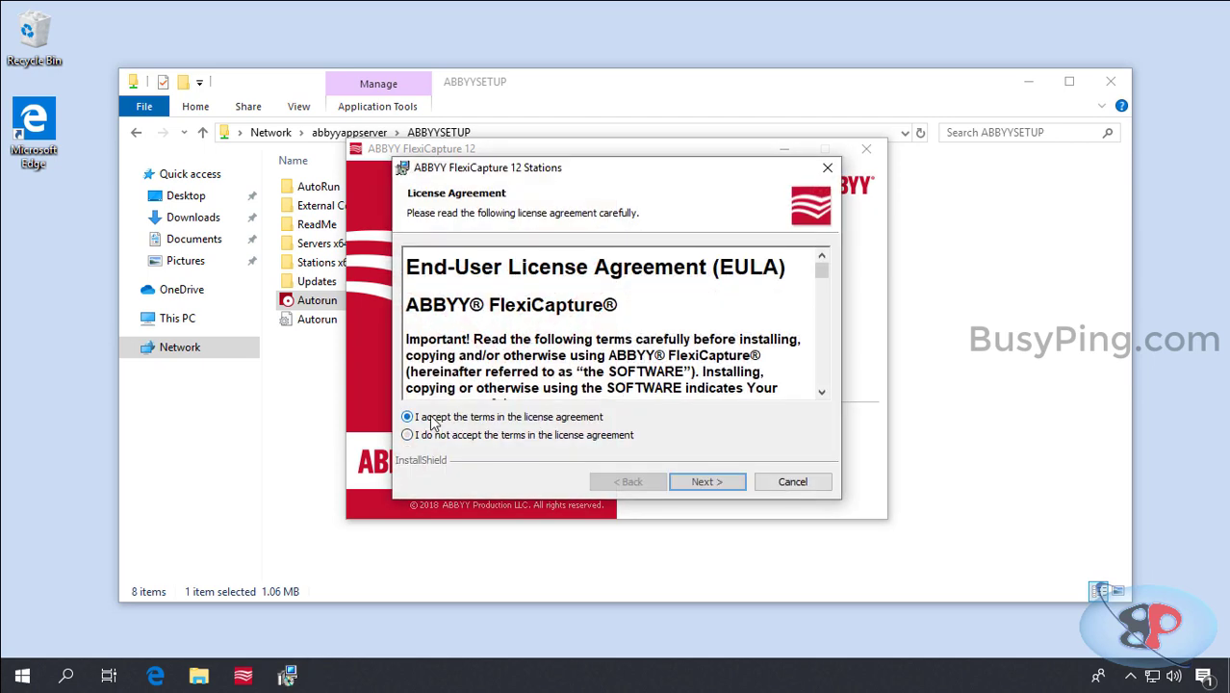
left_click(724, 483)
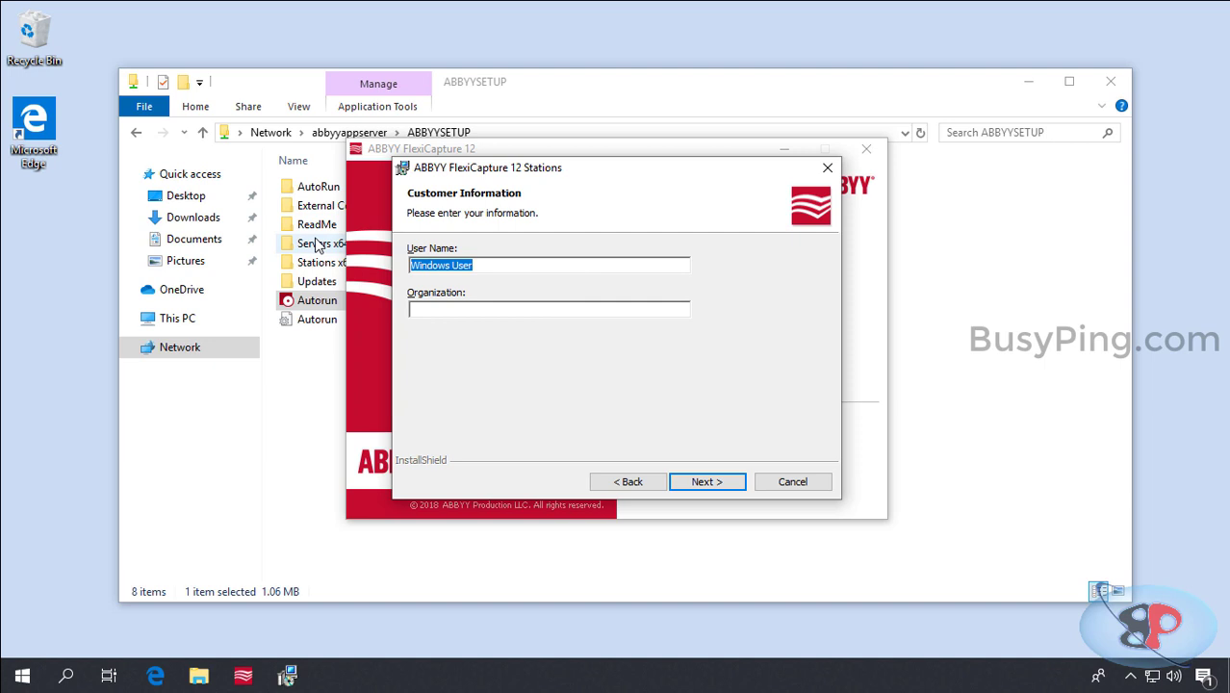
Step: Enter the user's full name and the organization BusyPing as customer information
key("Tab")
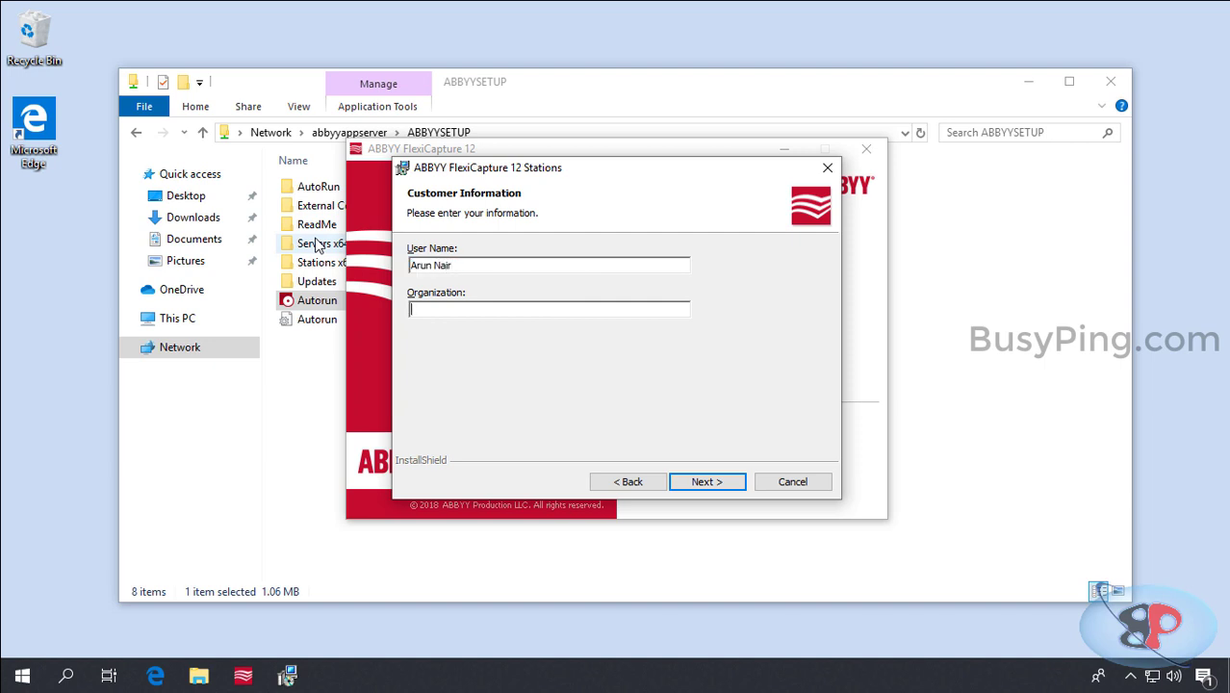
type("BusyPing")
Step: Exclude all stations except Project Setup Station, which installs to the local hard drive
left_click(689, 486)
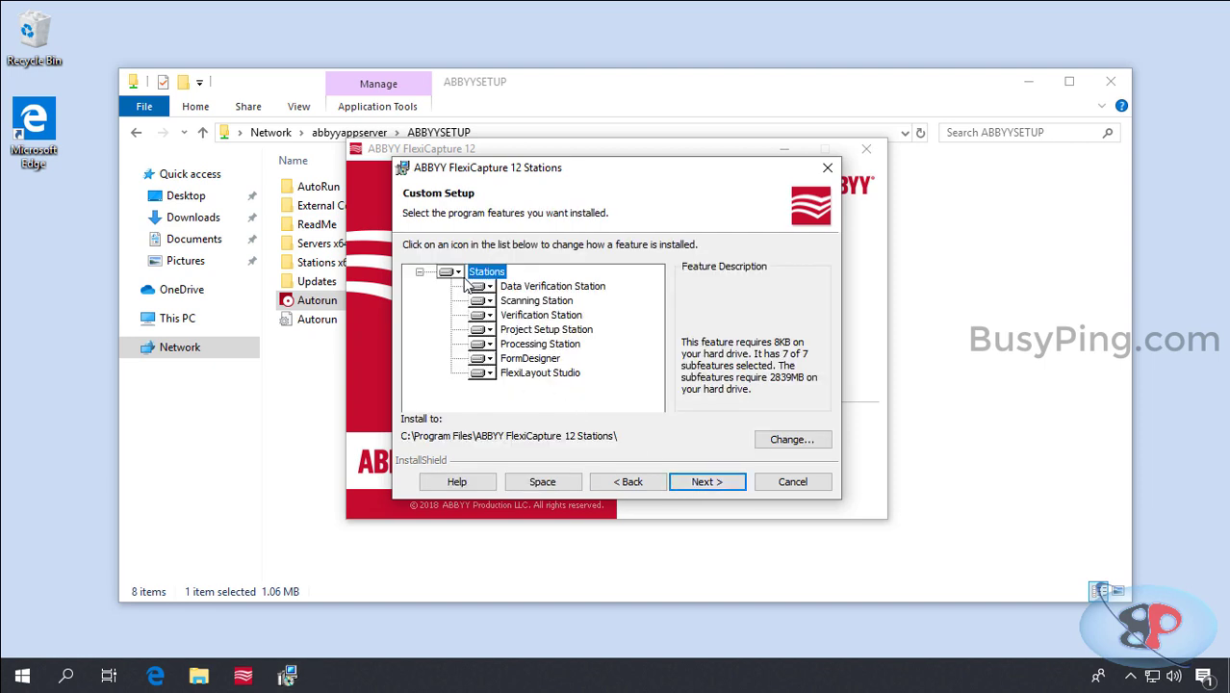
left_click(456, 273)
left_click(508, 362)
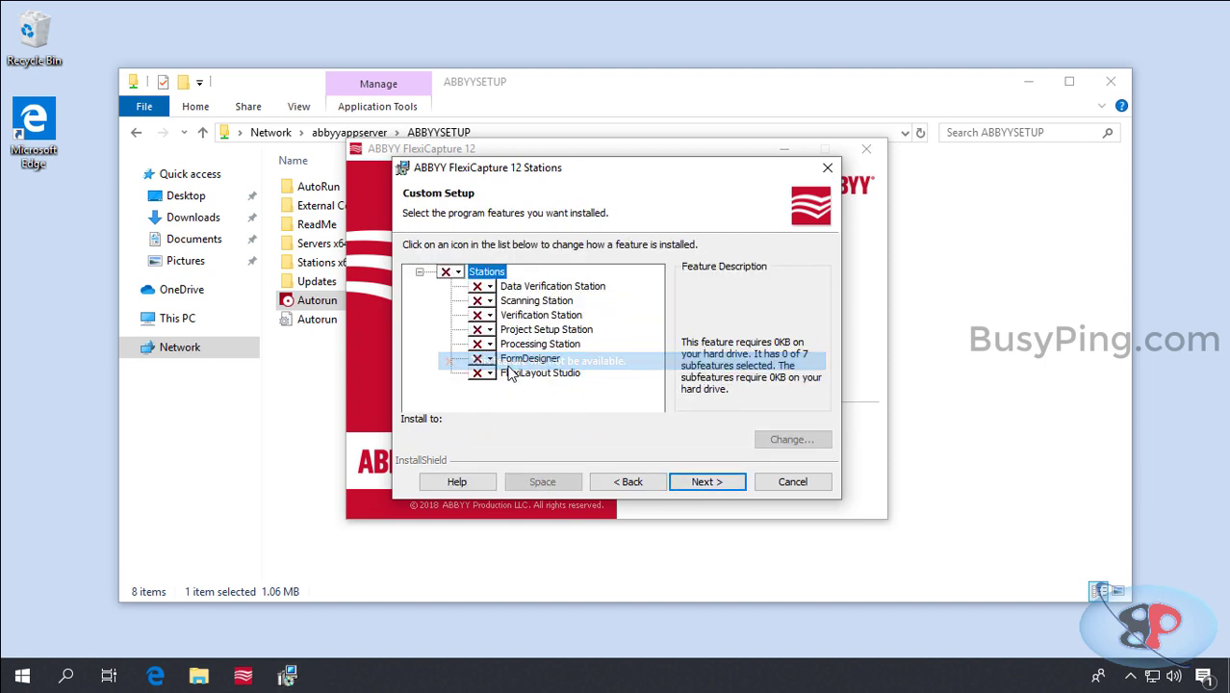
left_click(488, 330)
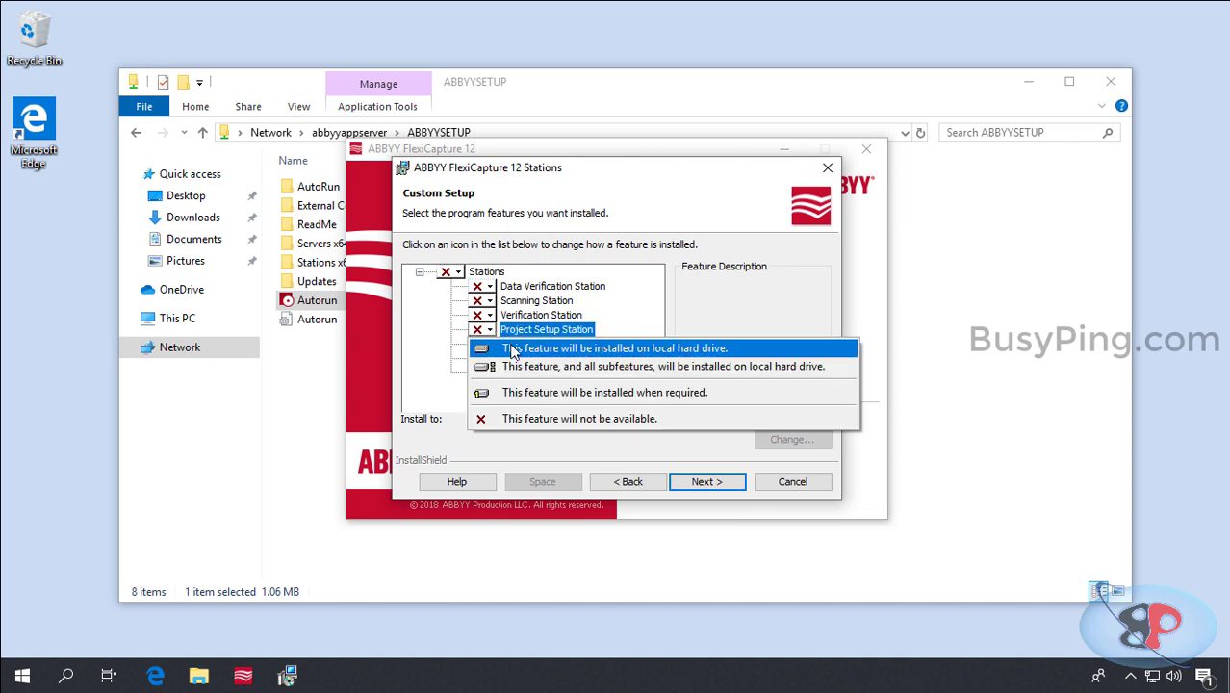
left_click(511, 351)
Step: Set the protection server to abbyylicserver, run the installation and finish the wizard
left_click(700, 488)
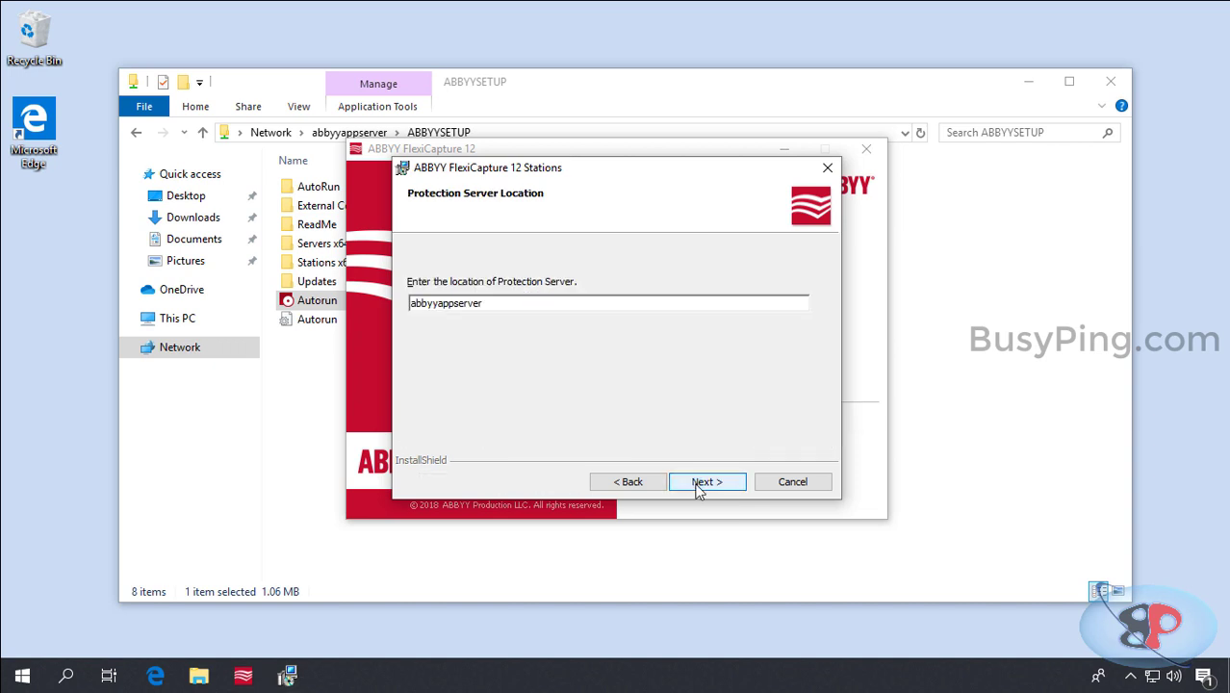
double_click(588, 305)
type("abb")
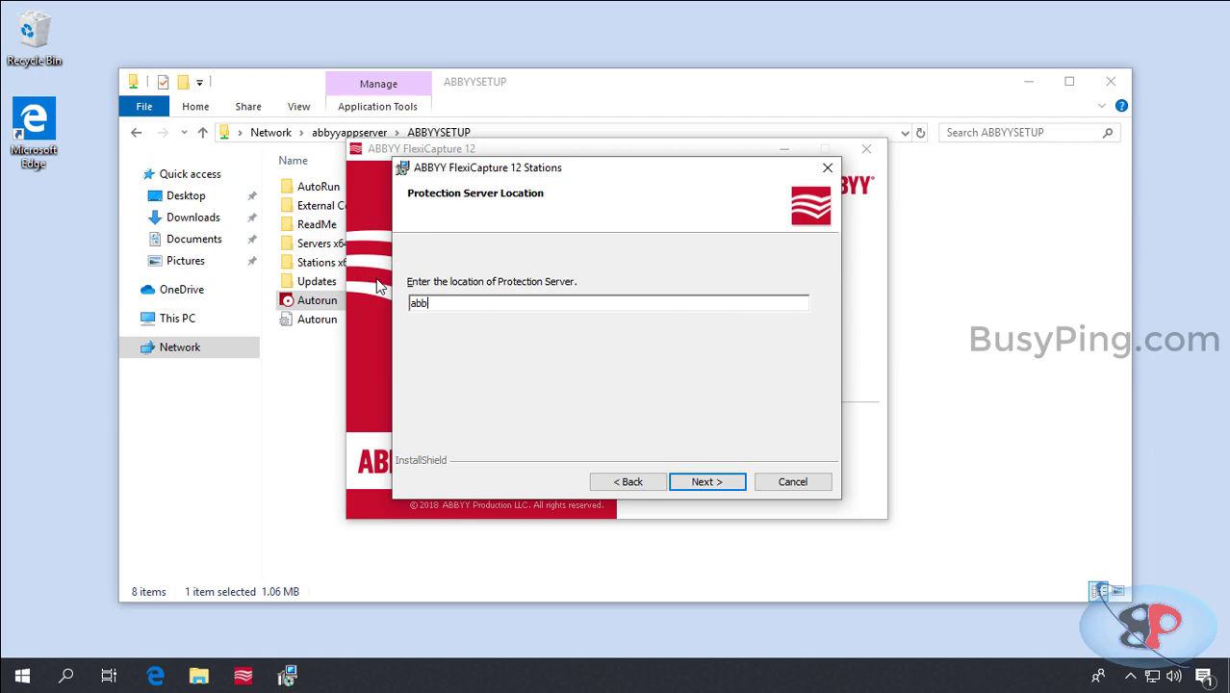
type("yylicserver")
left_click(699, 485)
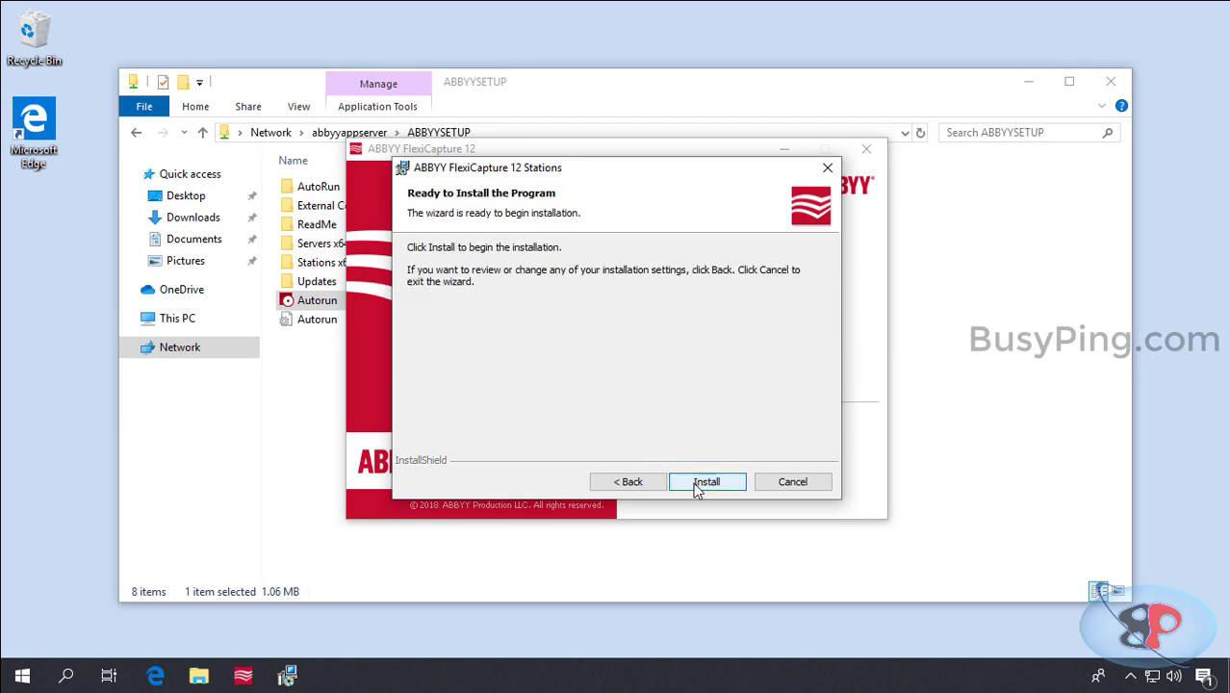
left_click(693, 484)
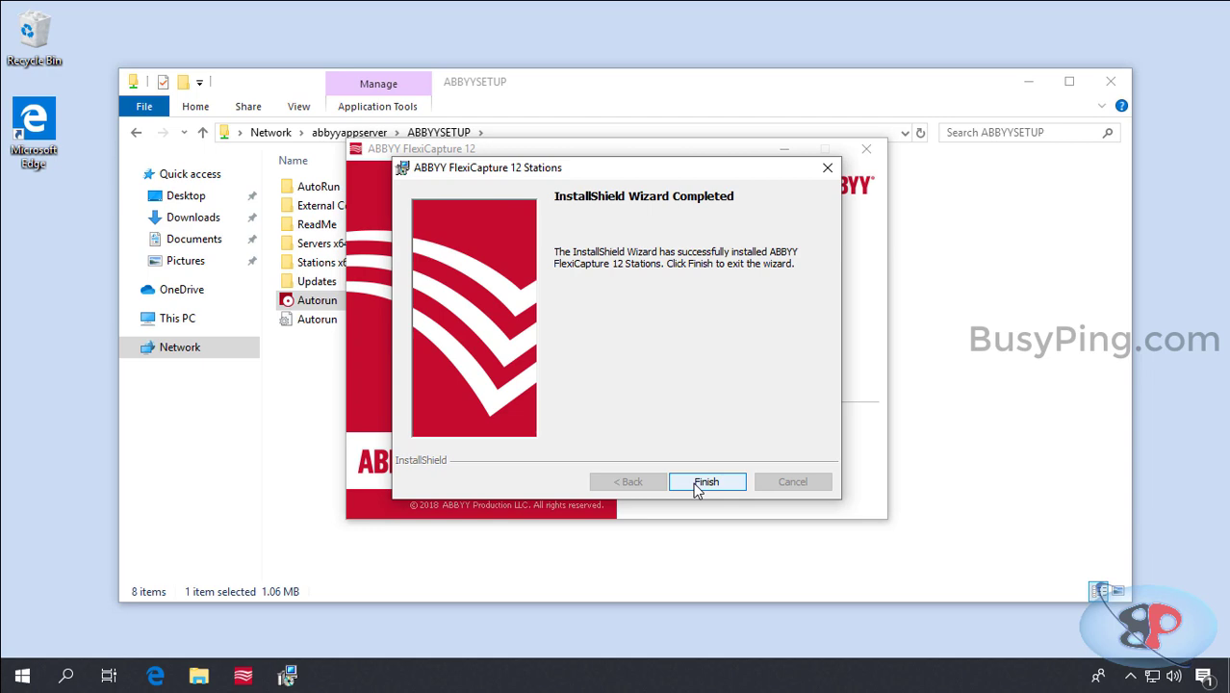
left_click(705, 482)
Step: Close the setup launcher and browse to C:\TEST Project\Sample Images
left_click(866, 148)
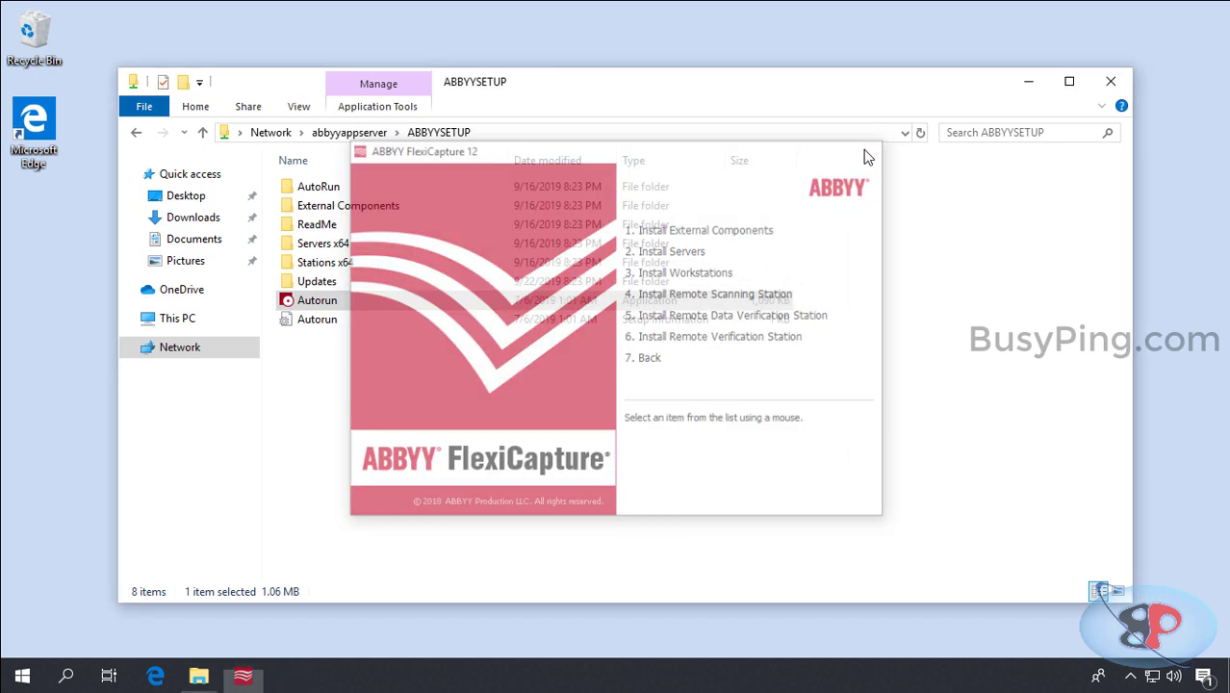
left_click(808, 135)
type("c:")
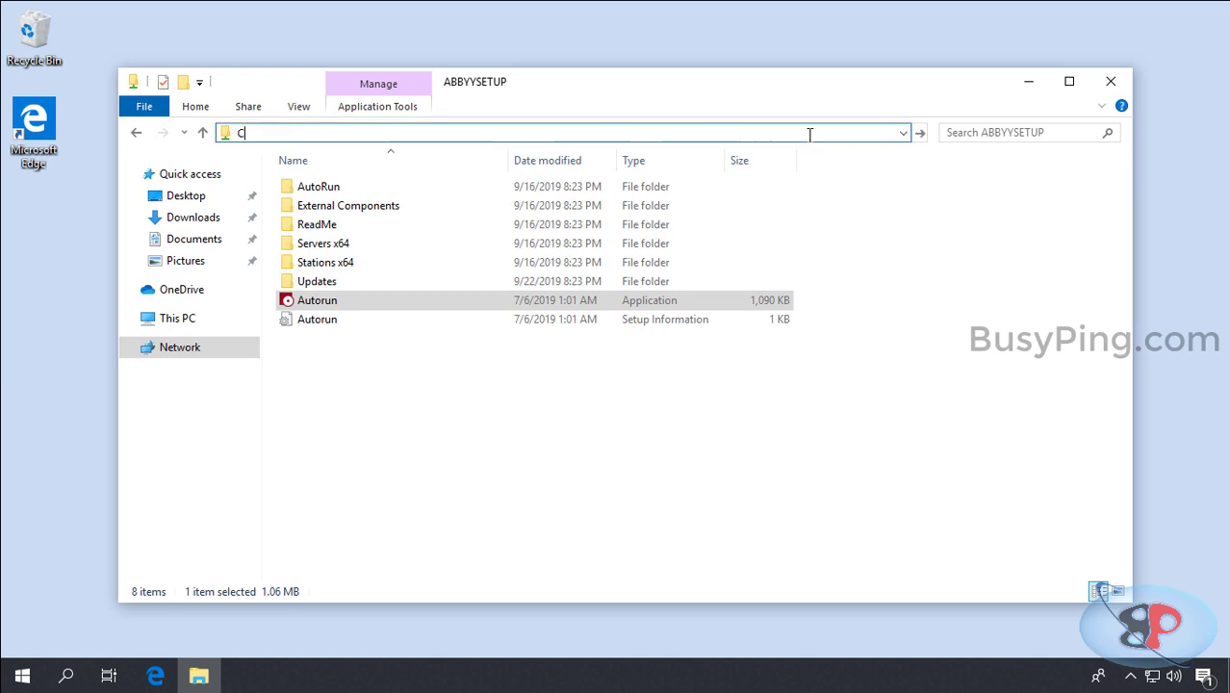
key("Return")
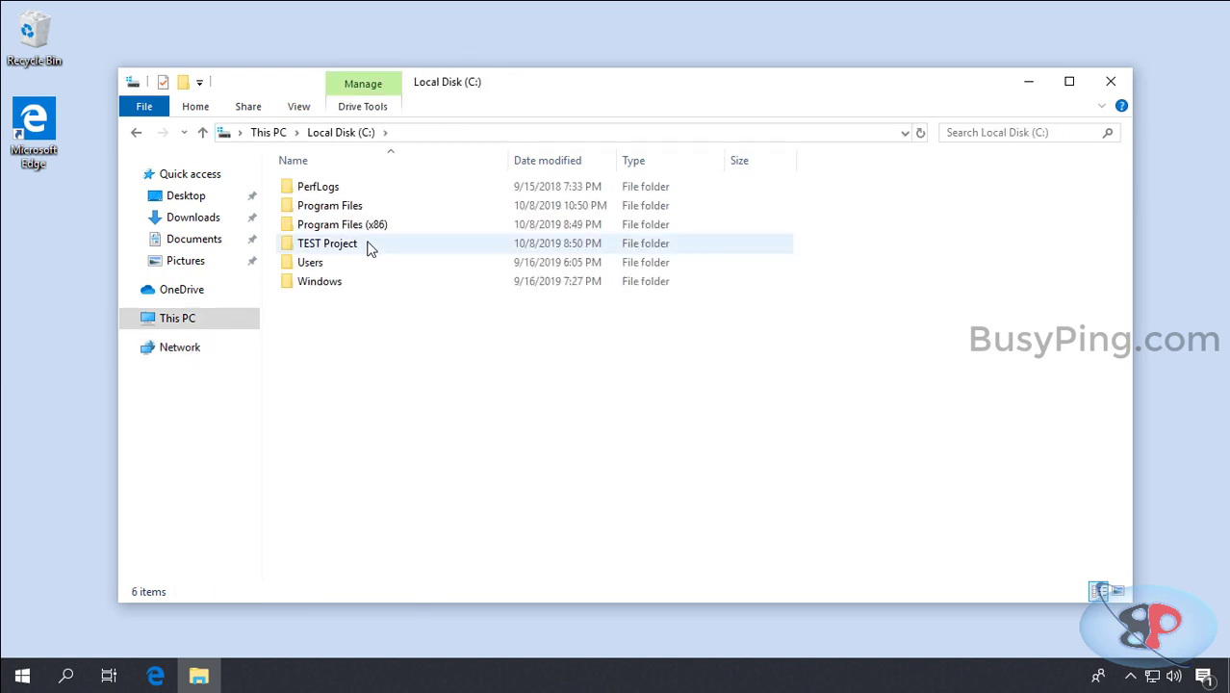
left_click(369, 247)
double_click(367, 244)
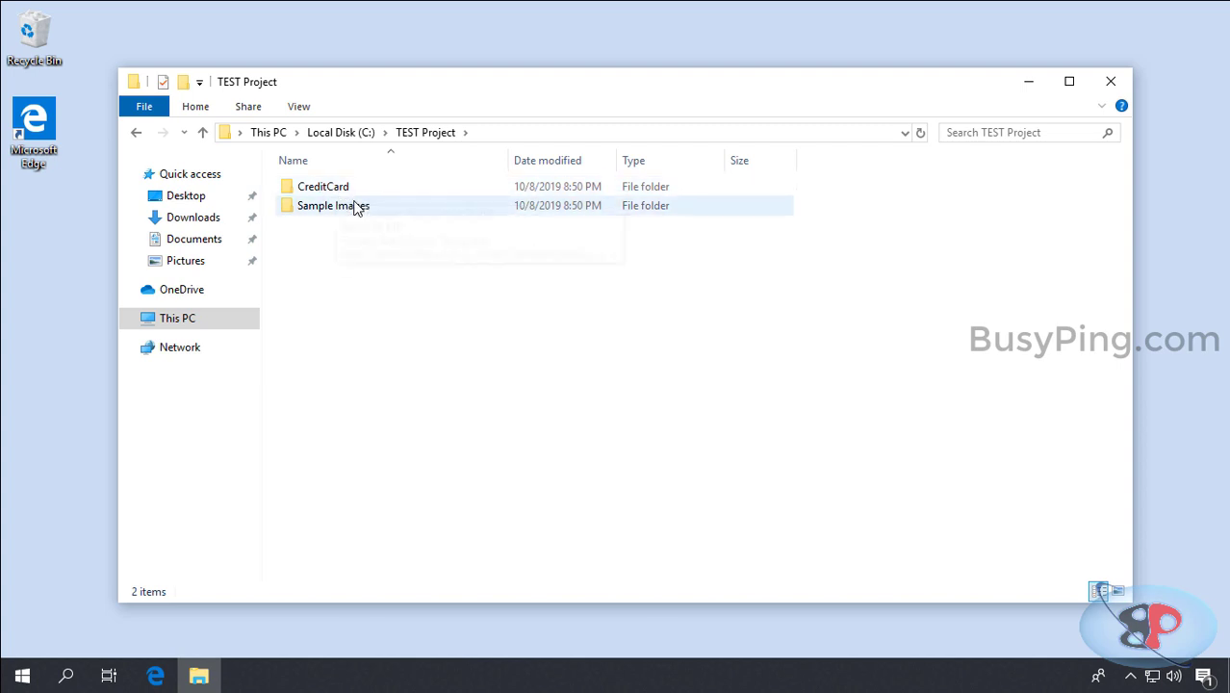
double_click(355, 204)
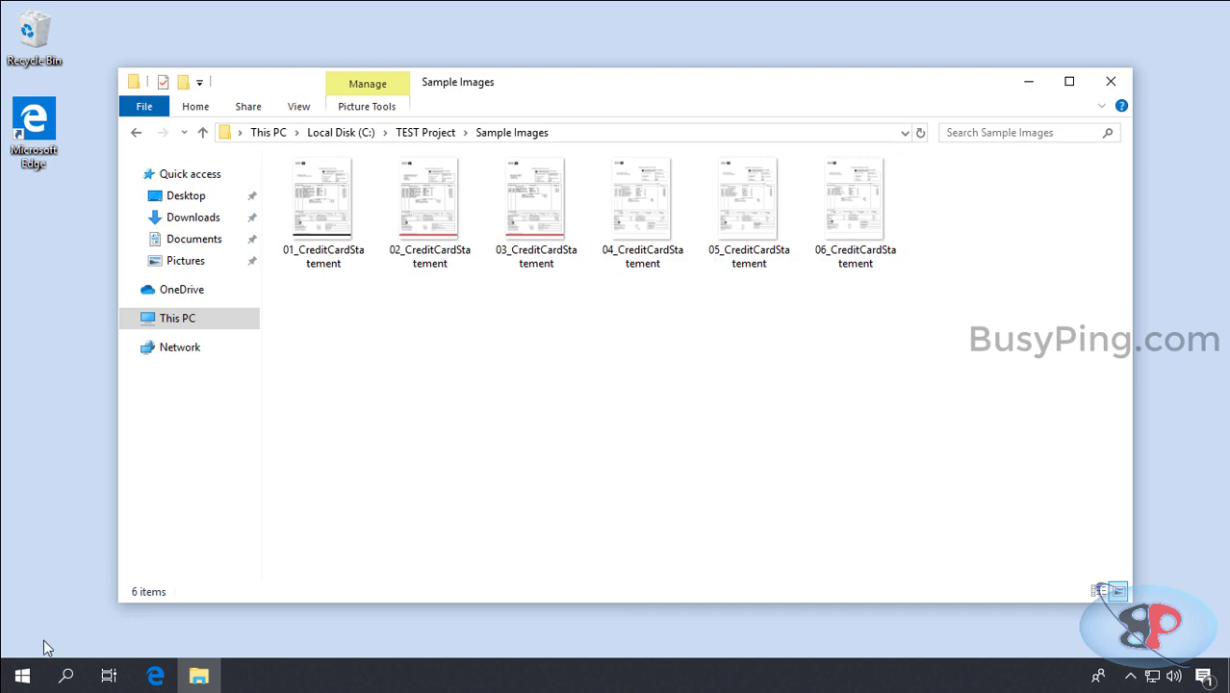
Step: Launch Project Setup Station from the ABBYY FlexiCapture 12 Stations Start menu folder
left_click(22, 676)
left_click(236, 341)
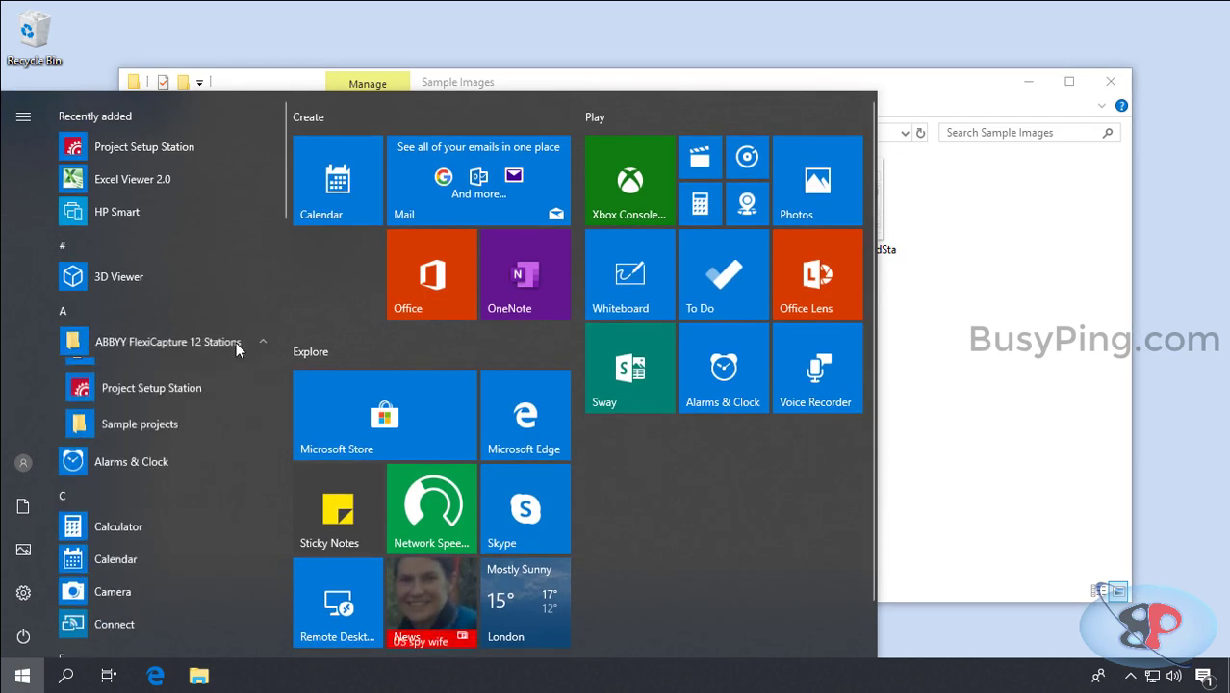
left_click(201, 405)
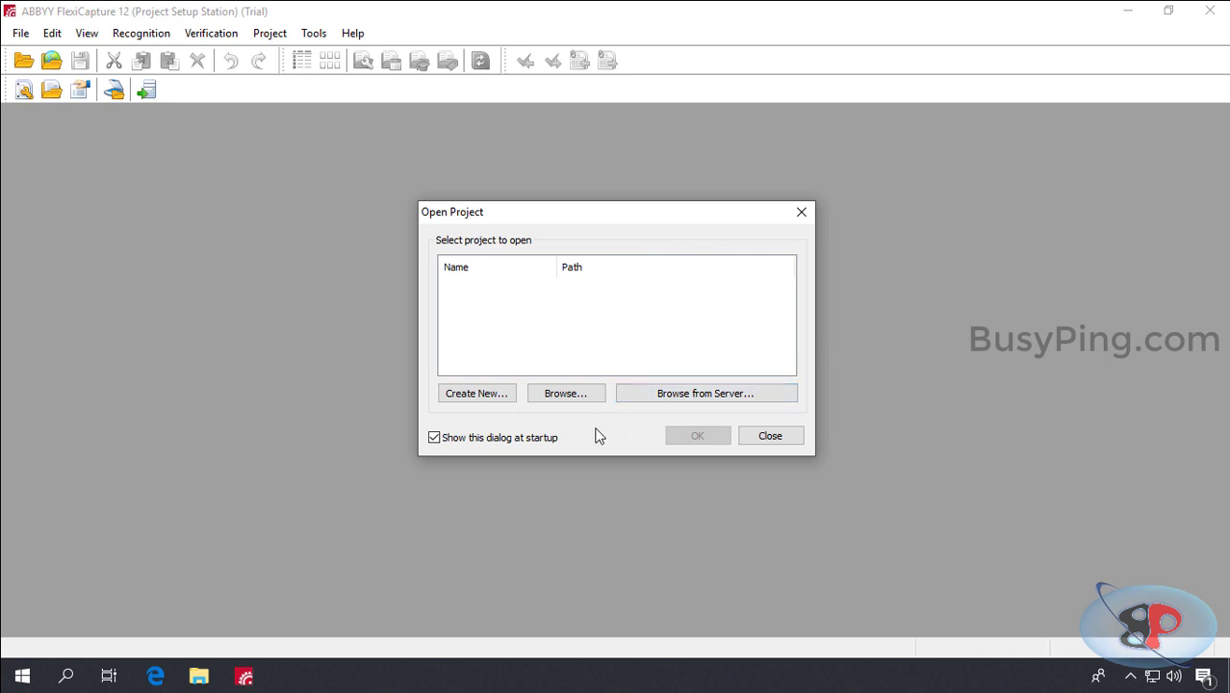
Step: Open C:\TEST Project\CreditCard\CreditCardNew.fcproj in Project Setup Station
left_click(572, 393)
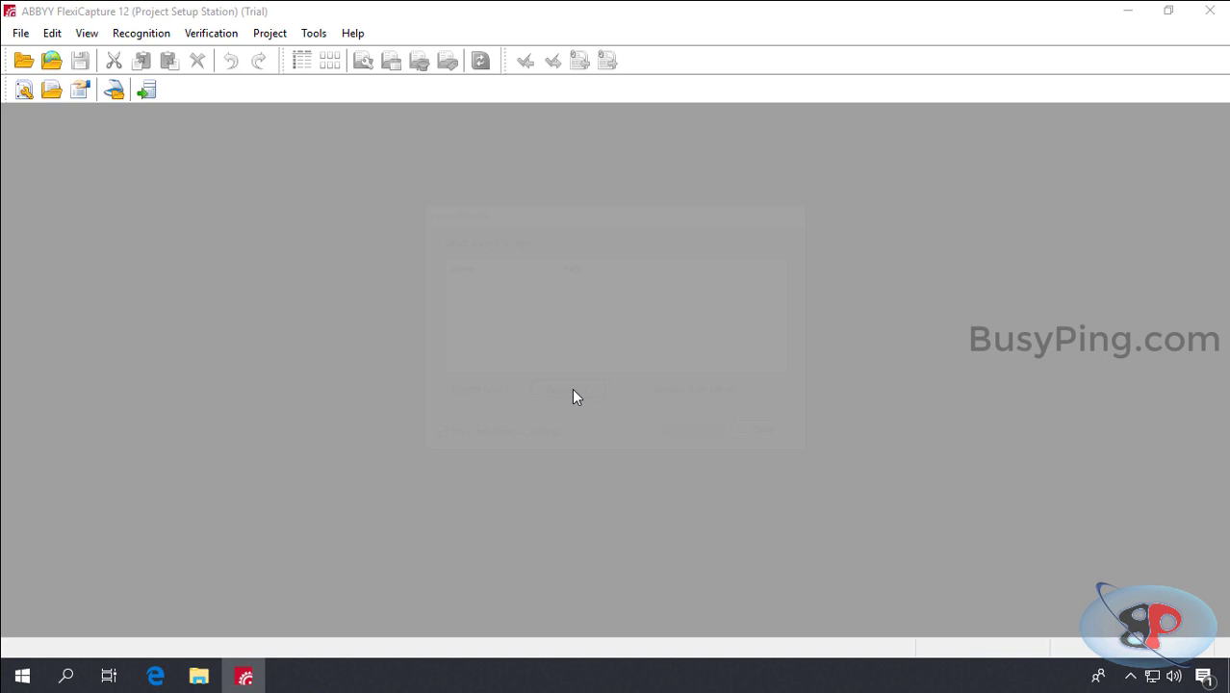
left_click(431, 404)
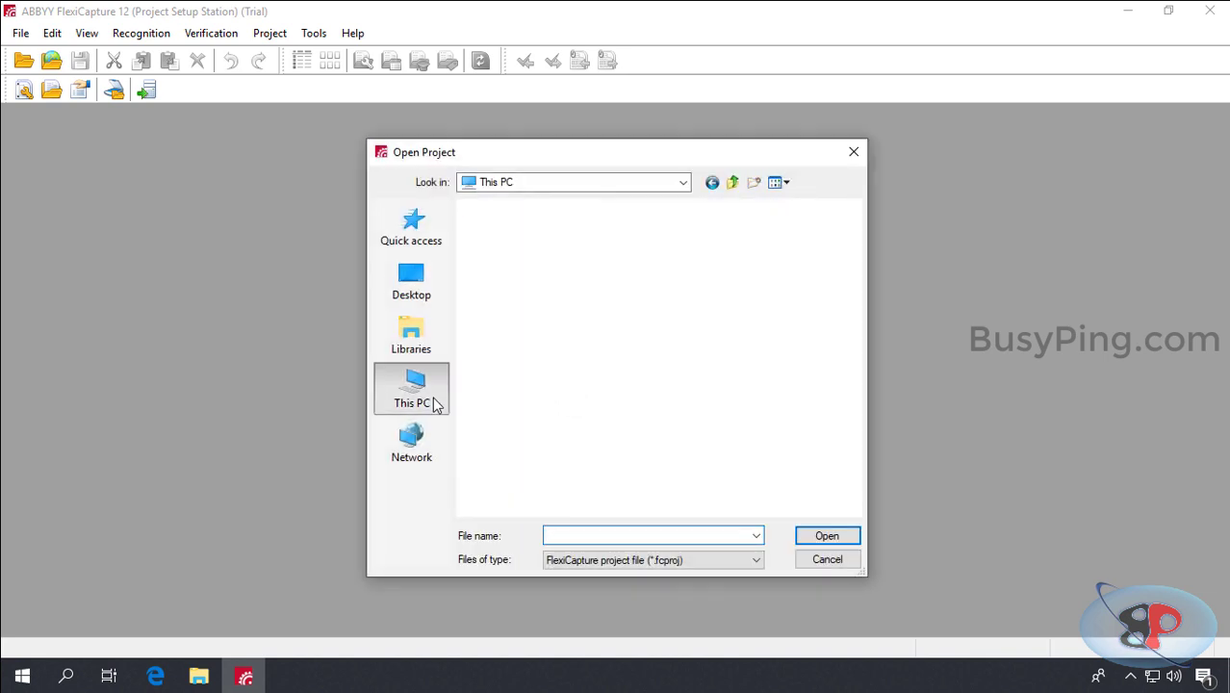
scroll(596, 452, "down", 2)
double_click(601, 438)
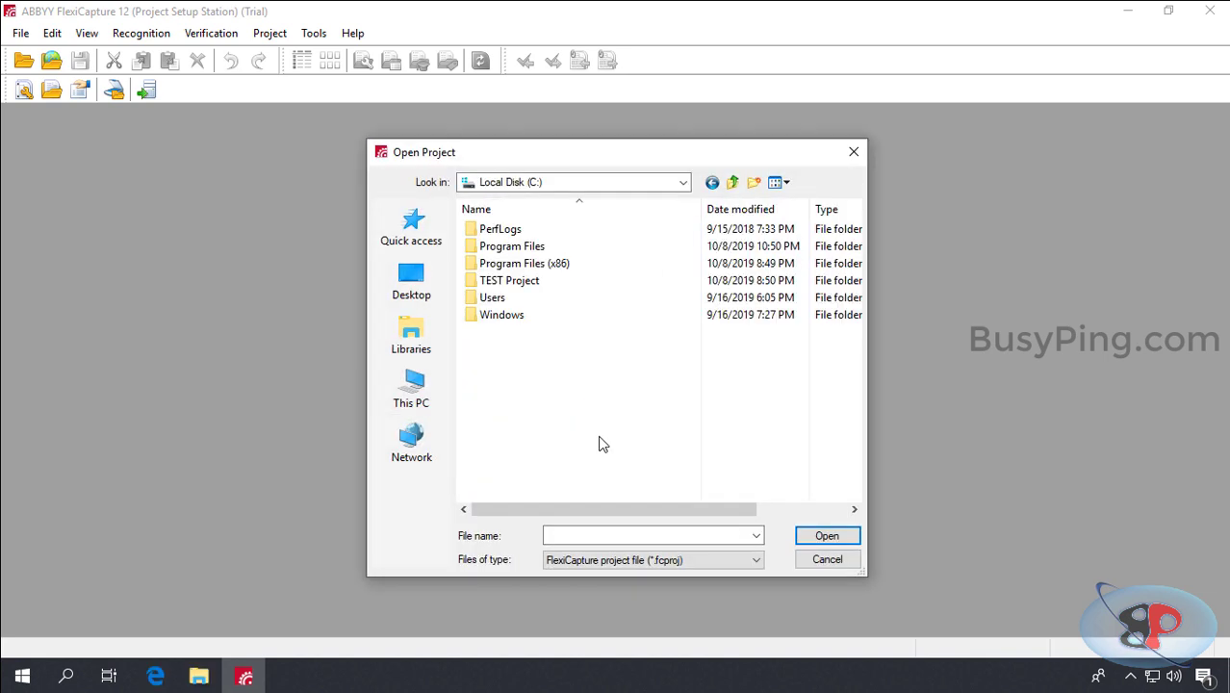
left_click(539, 285)
double_click(540, 286)
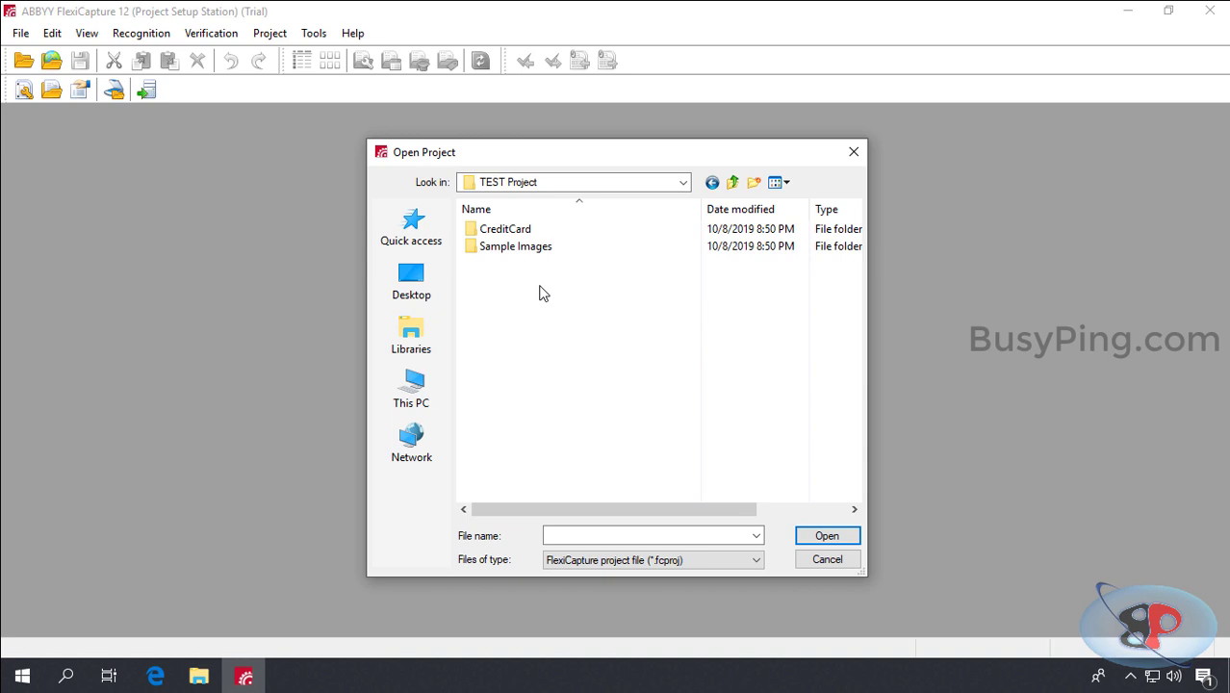
left_click(529, 234)
double_click(529, 235)
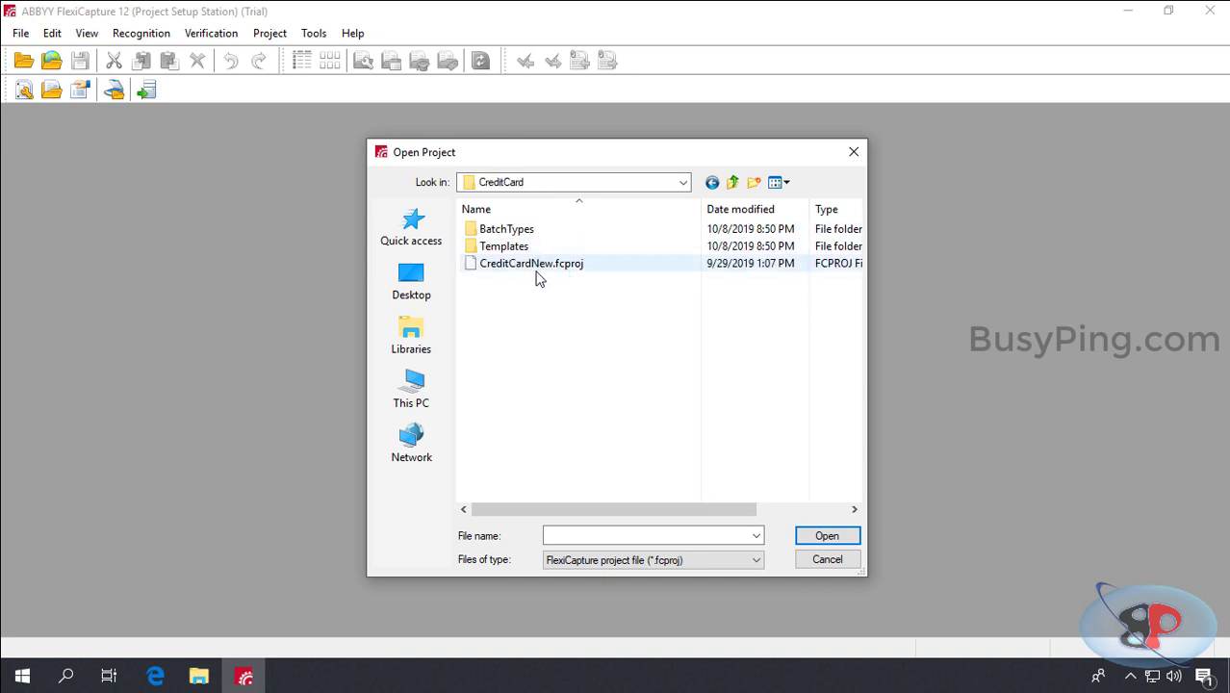
left_click(540, 271)
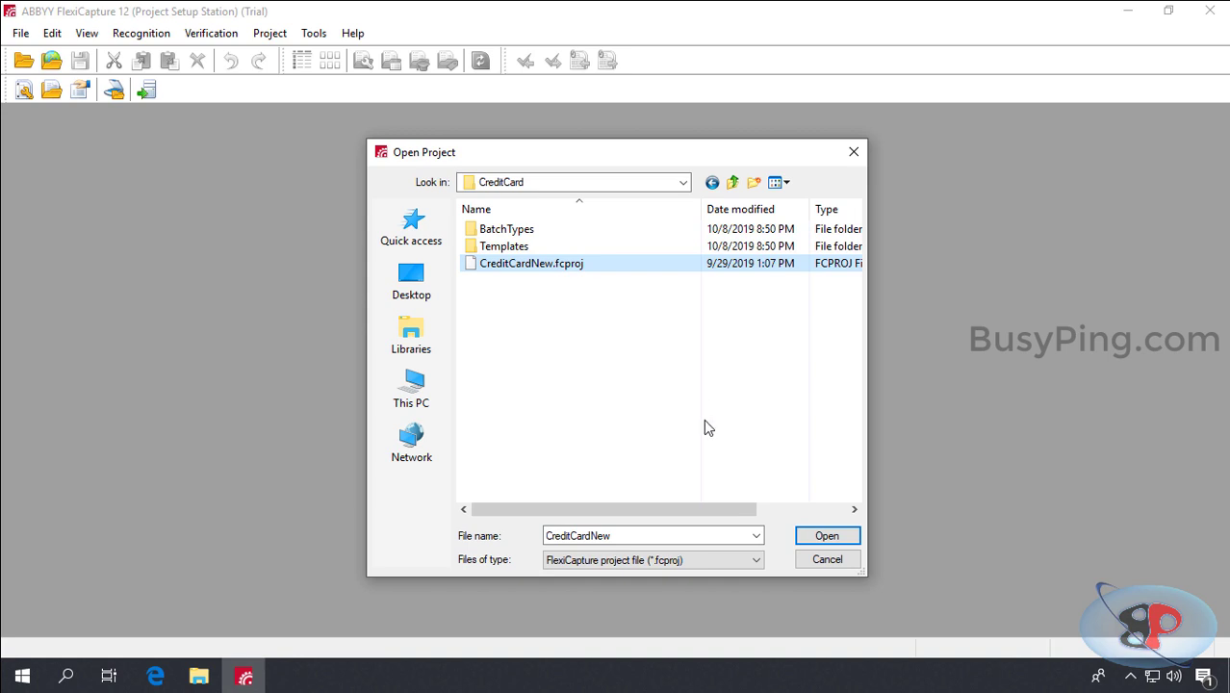
left_click(830, 538)
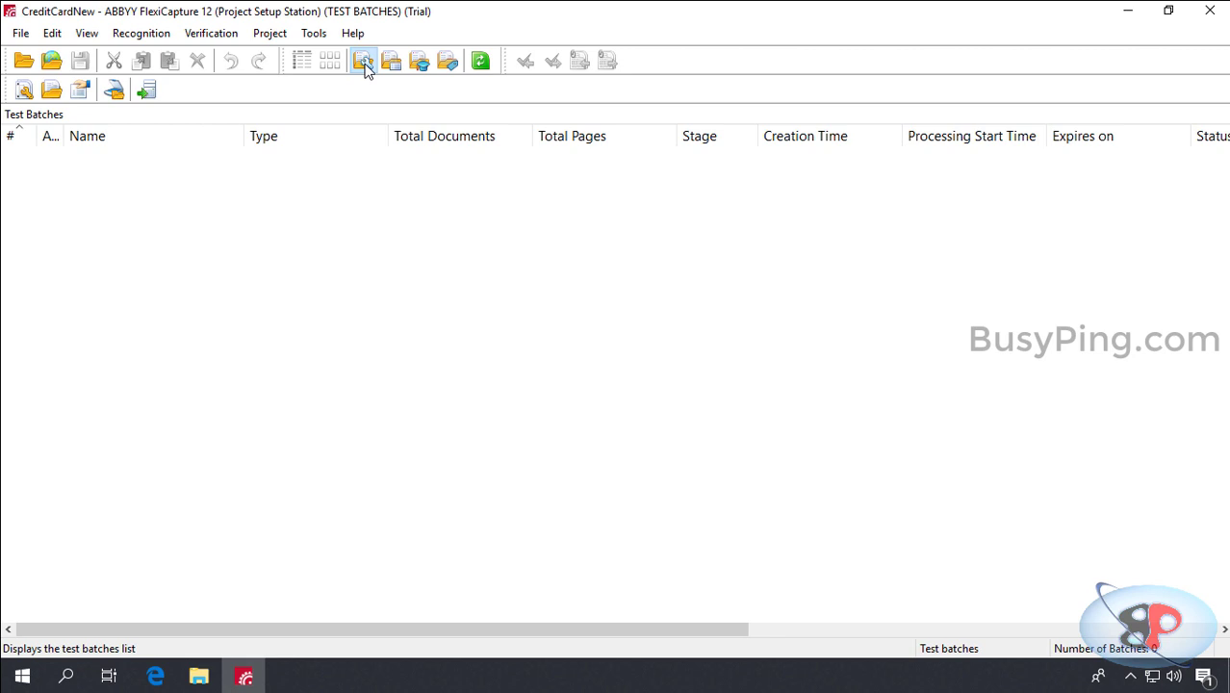
Step: Create the test batch TestBatch and load the 01_CreditCardStatement image into it
right_click(316, 175)
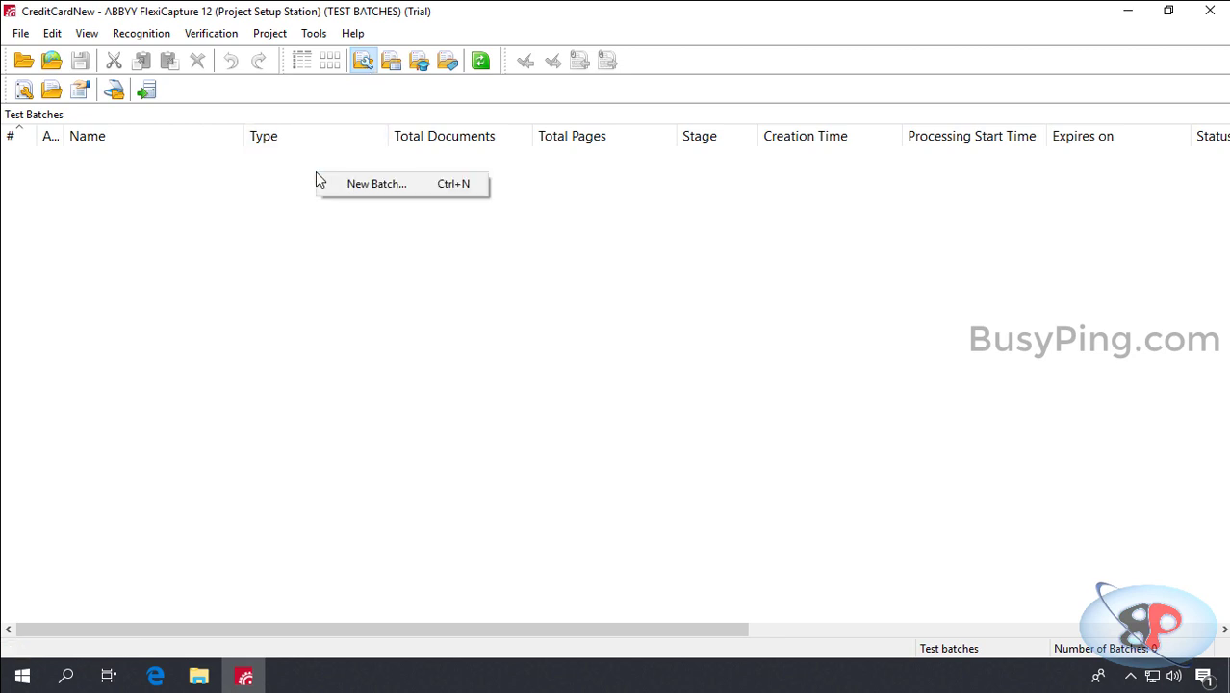
left_click(330, 183)
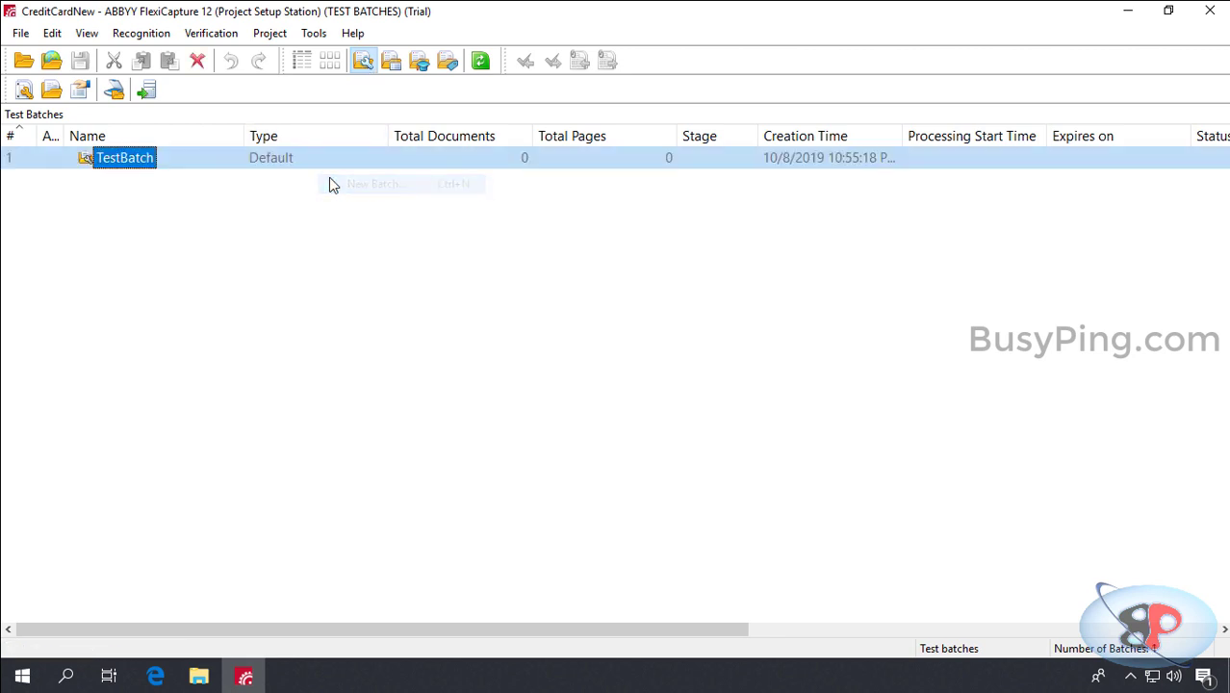
right_click(146, 164)
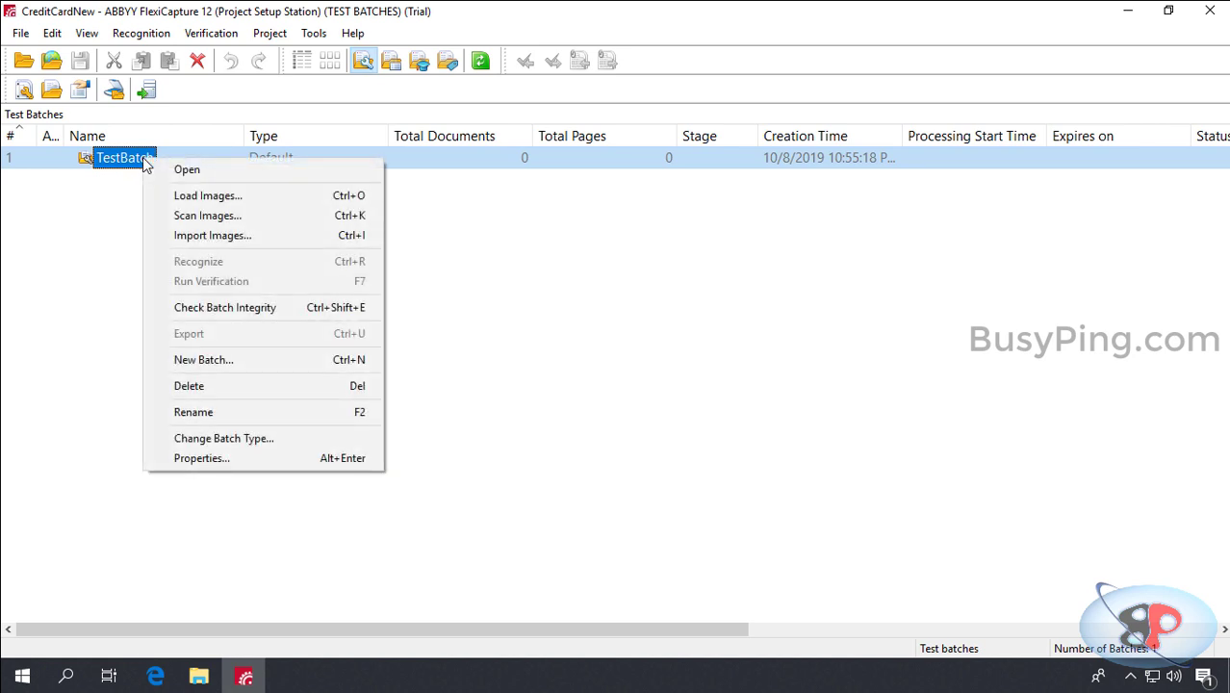
left_click(178, 196)
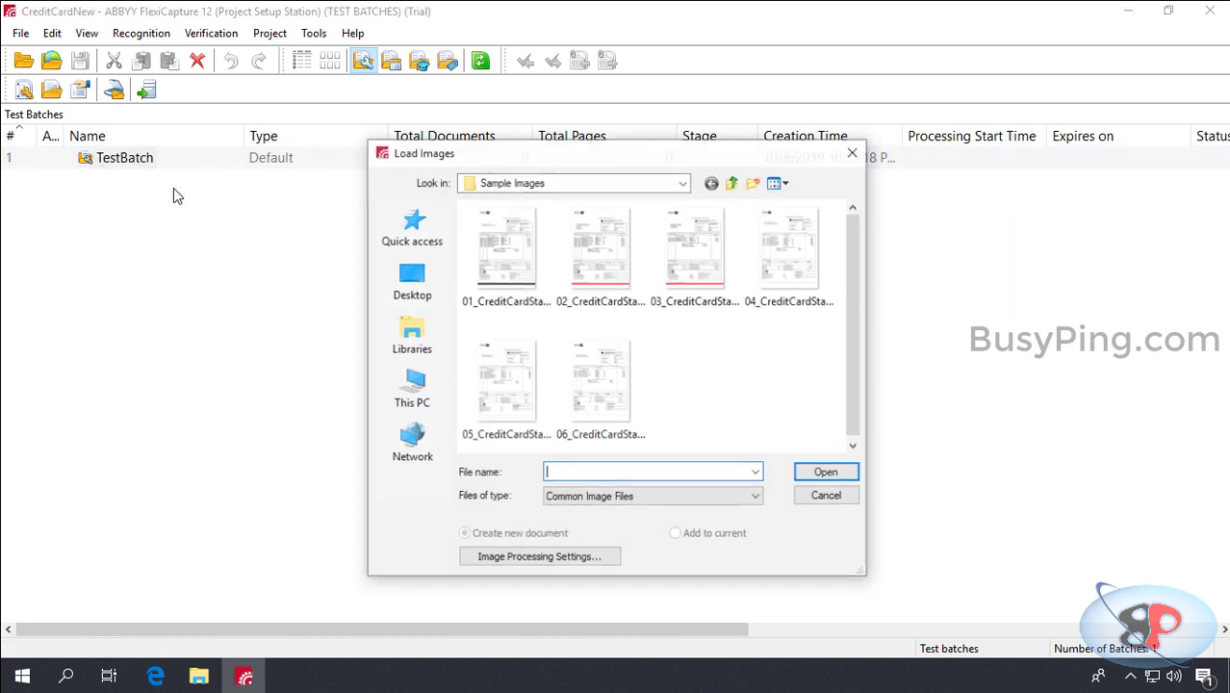
left_click(528, 301)
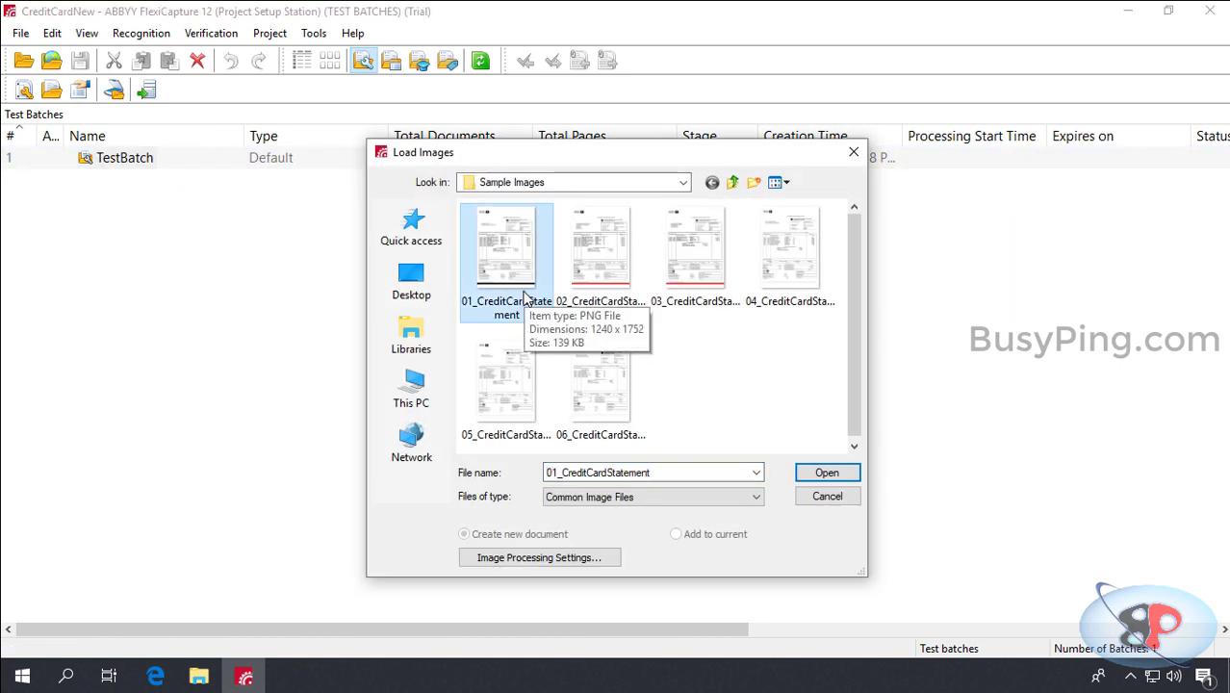
double_click(523, 253)
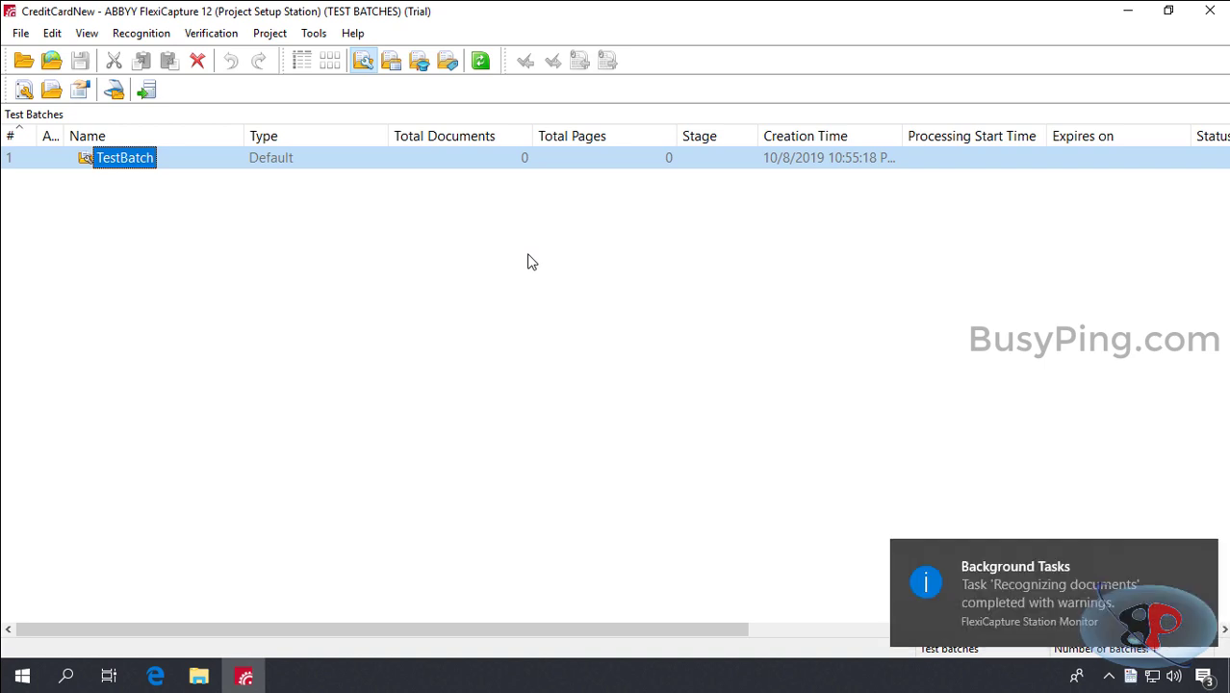
Step: Inspect the CreditCardStatementNew document's fields in TestBatch, then go back to Test Batches
double_click(187, 164)
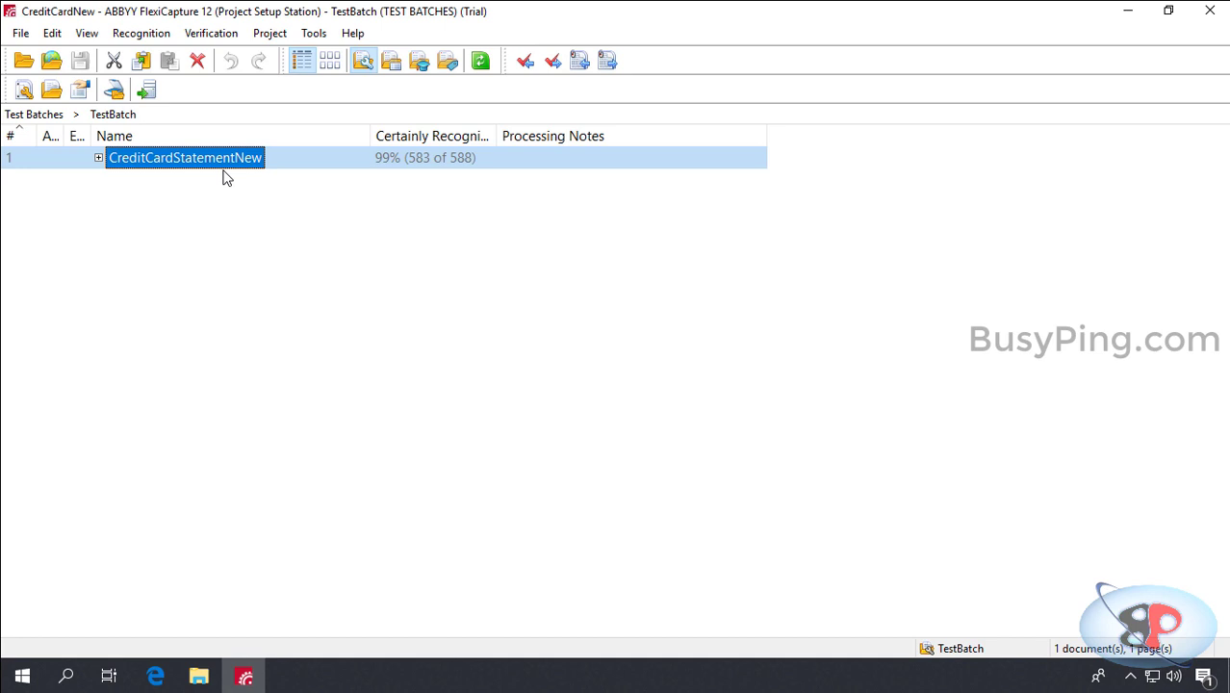
double_click(229, 158)
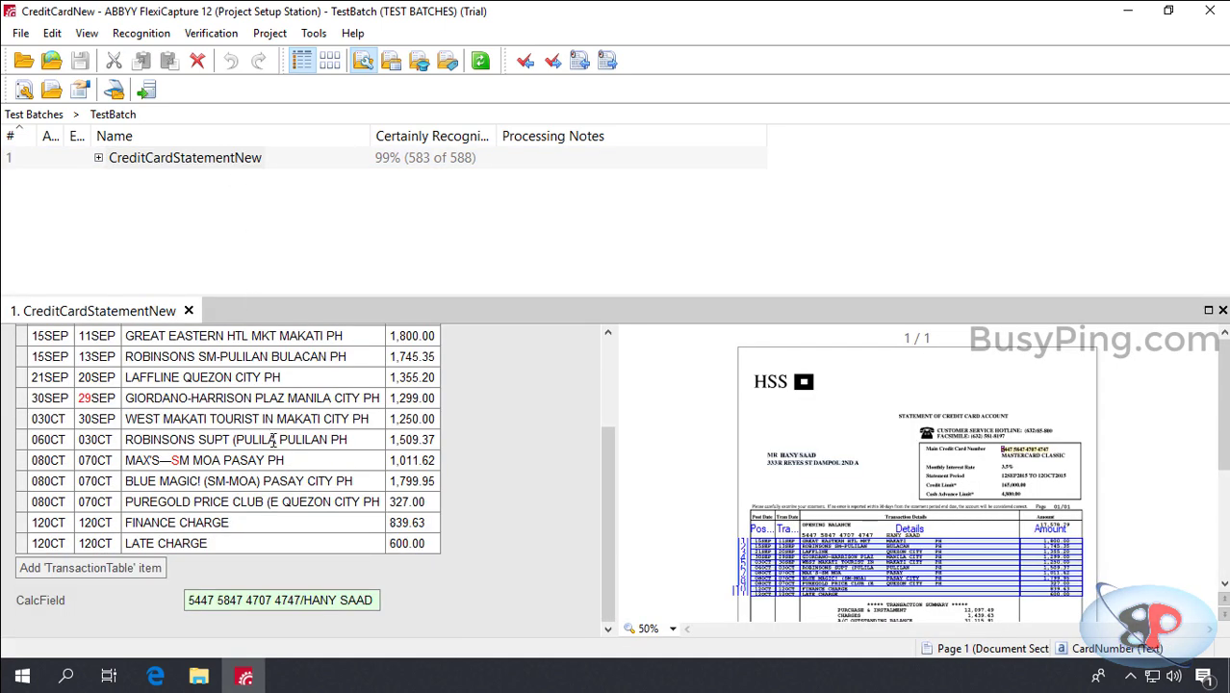
scroll(427, 519, "down", 3)
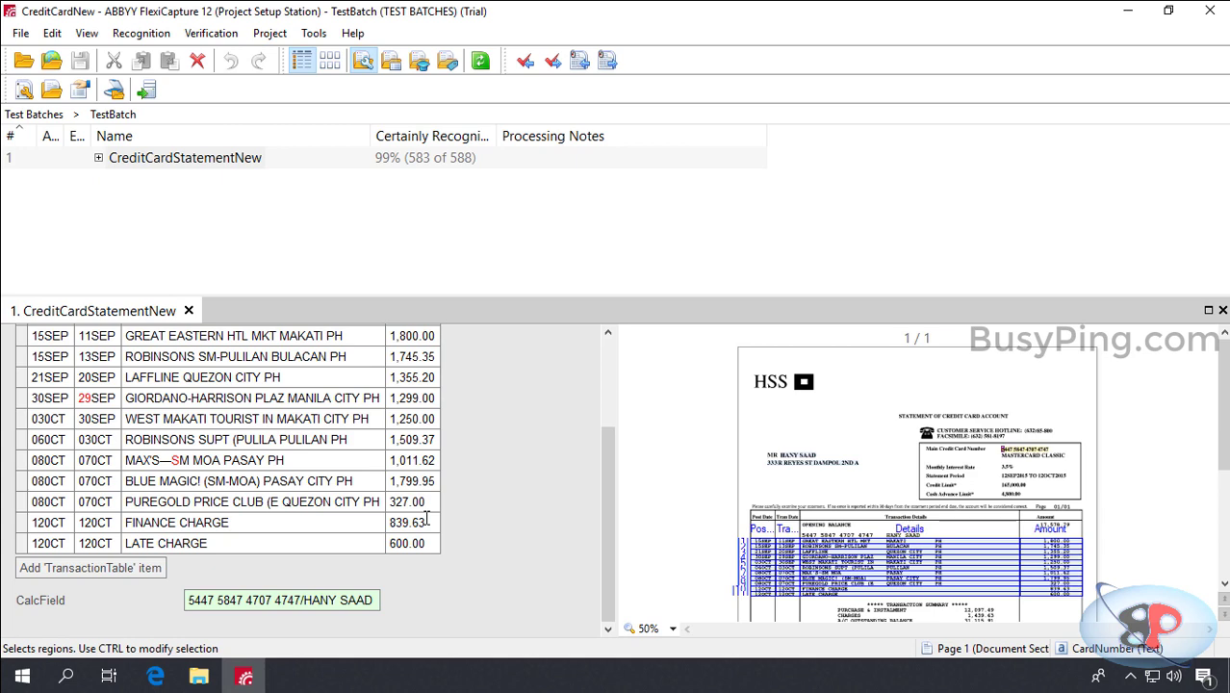
scroll(427, 519, "up", 3)
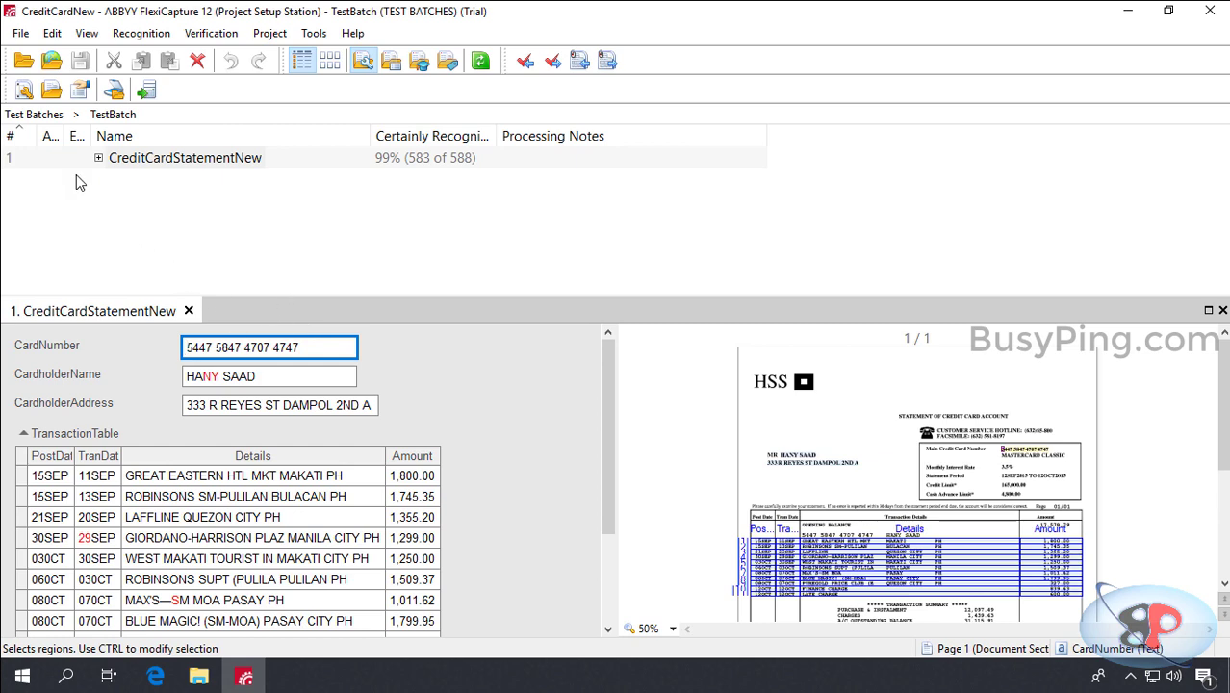
left_click(34, 114)
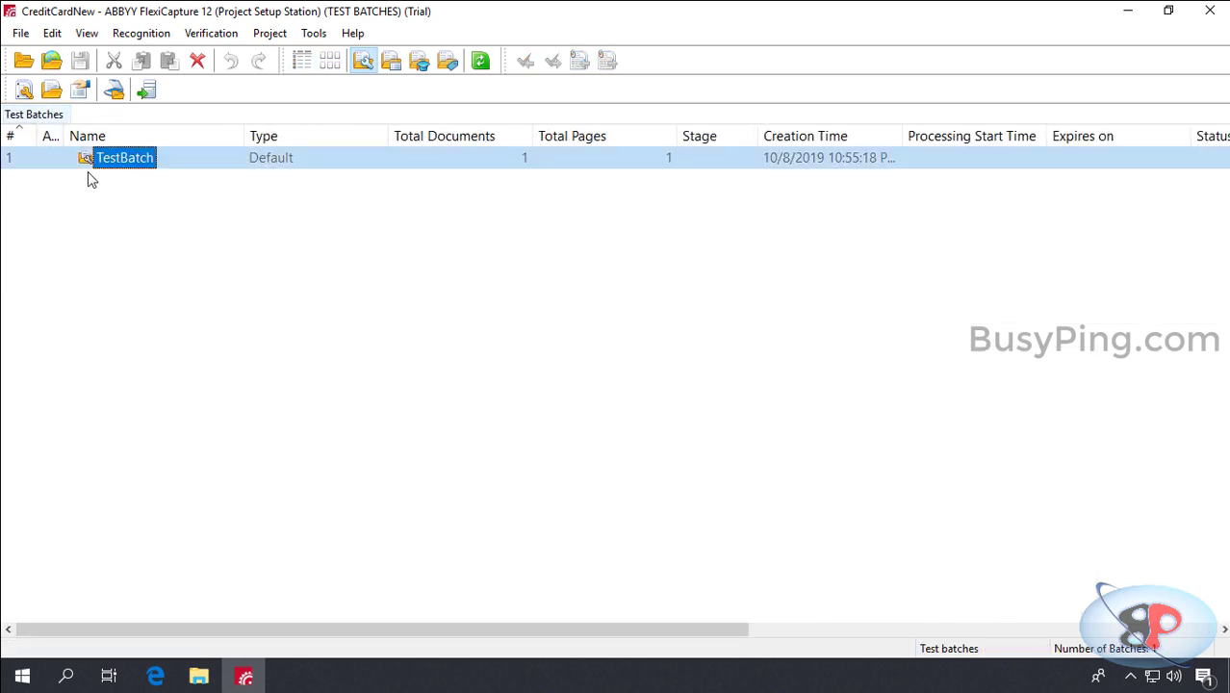
right_click(123, 159)
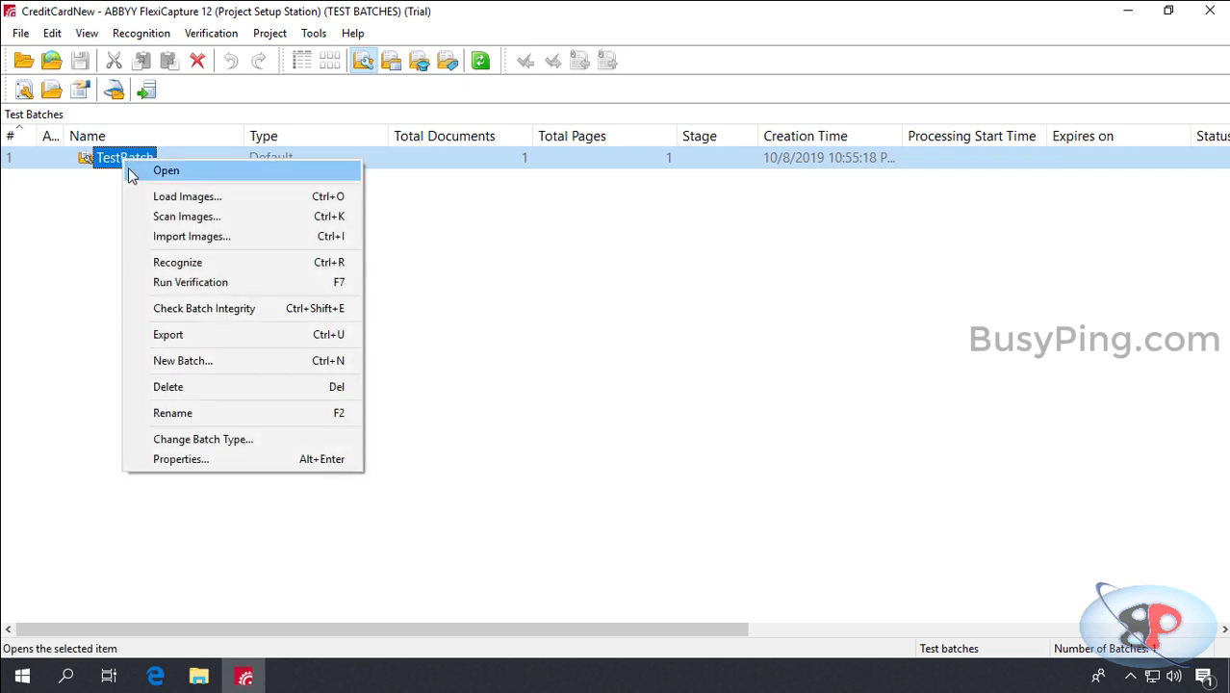
left_click(189, 386)
left_click(569, 379)
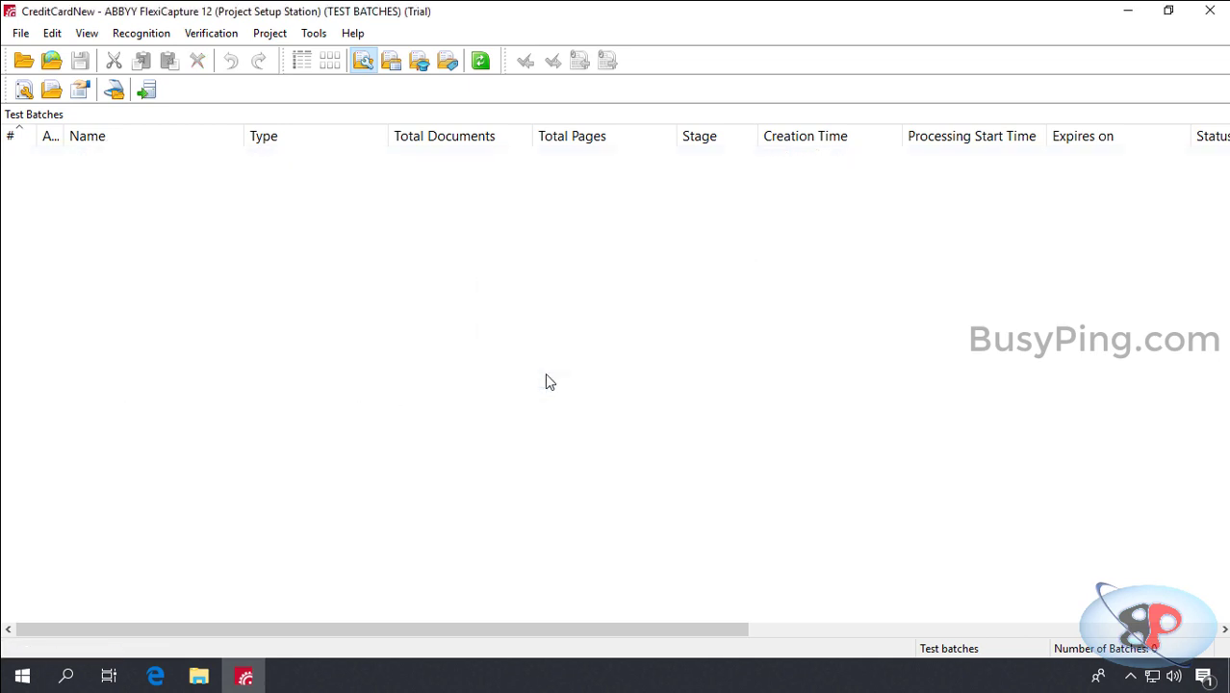
left_click(146, 91)
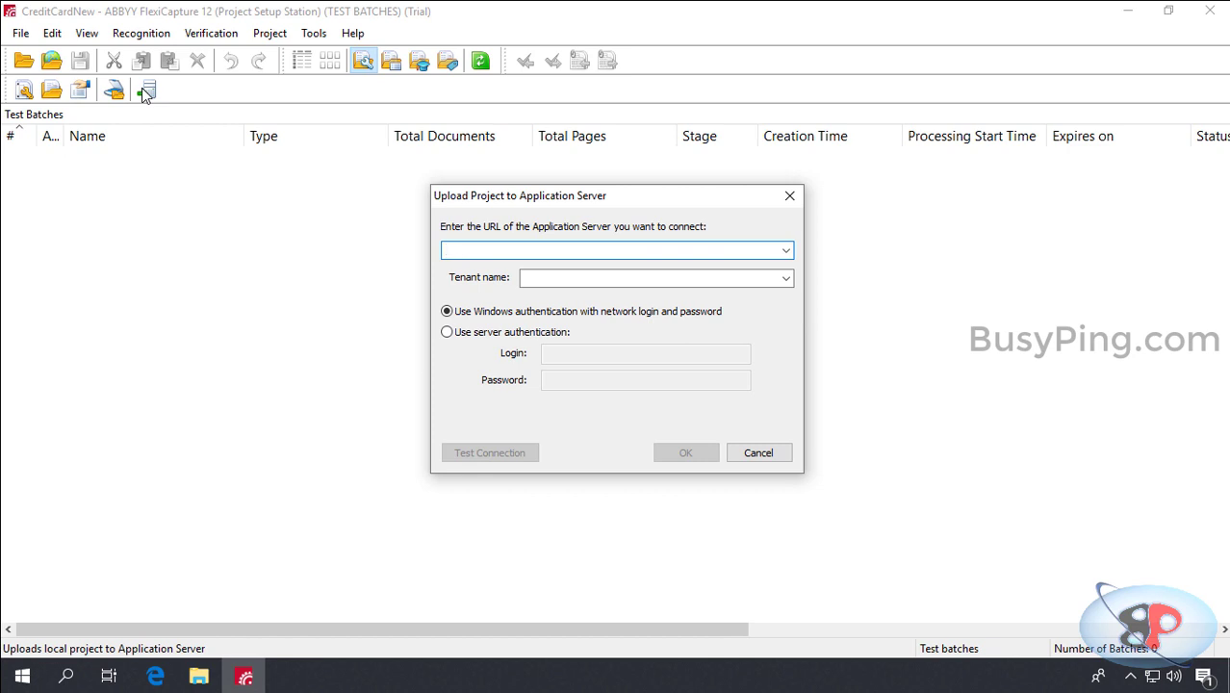
type("http://")
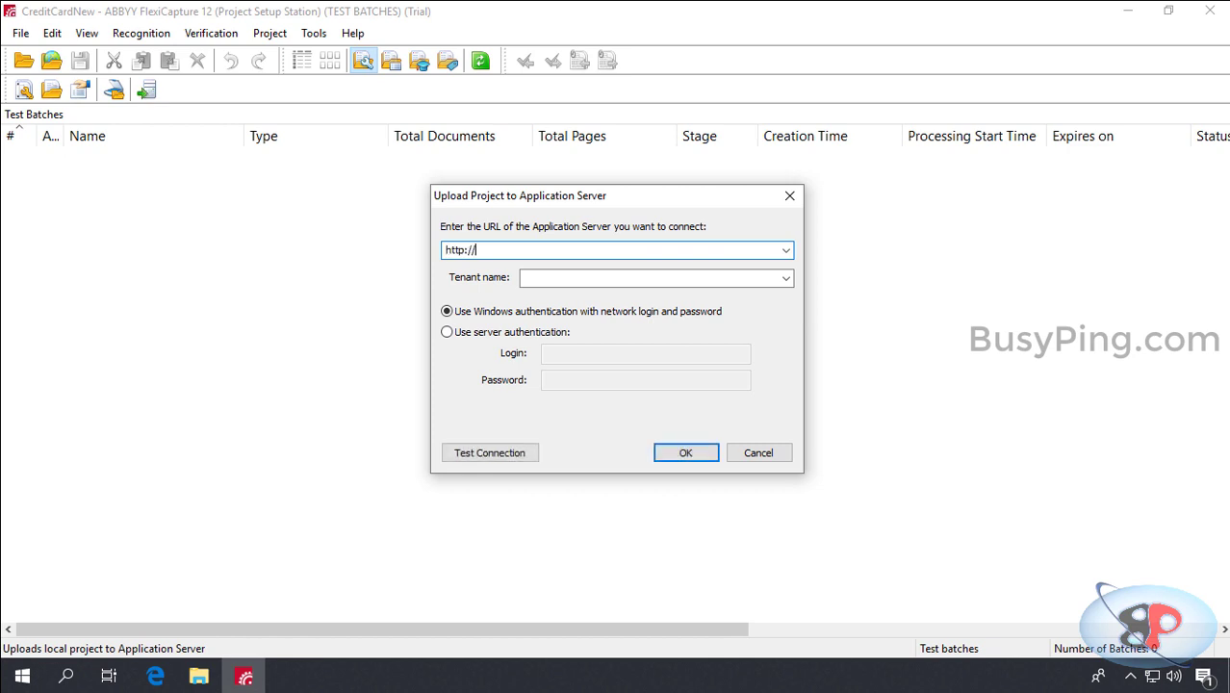
type("abbyyappserver")
left_click(514, 452)
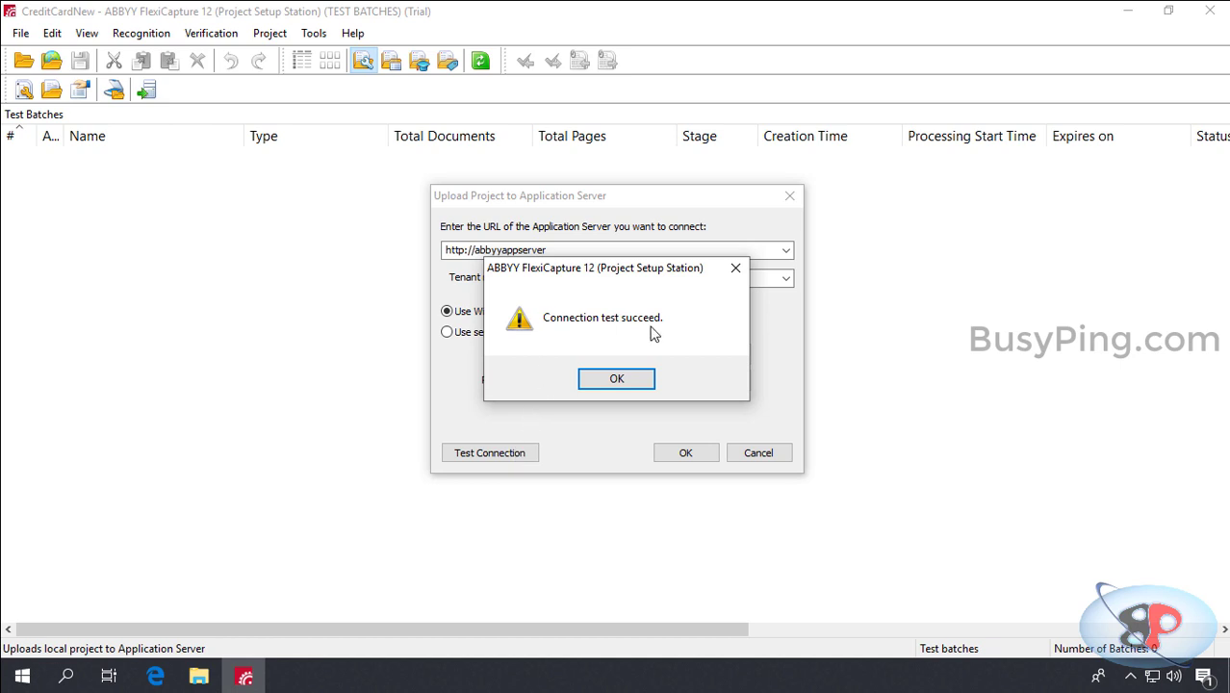
left_click(616, 378)
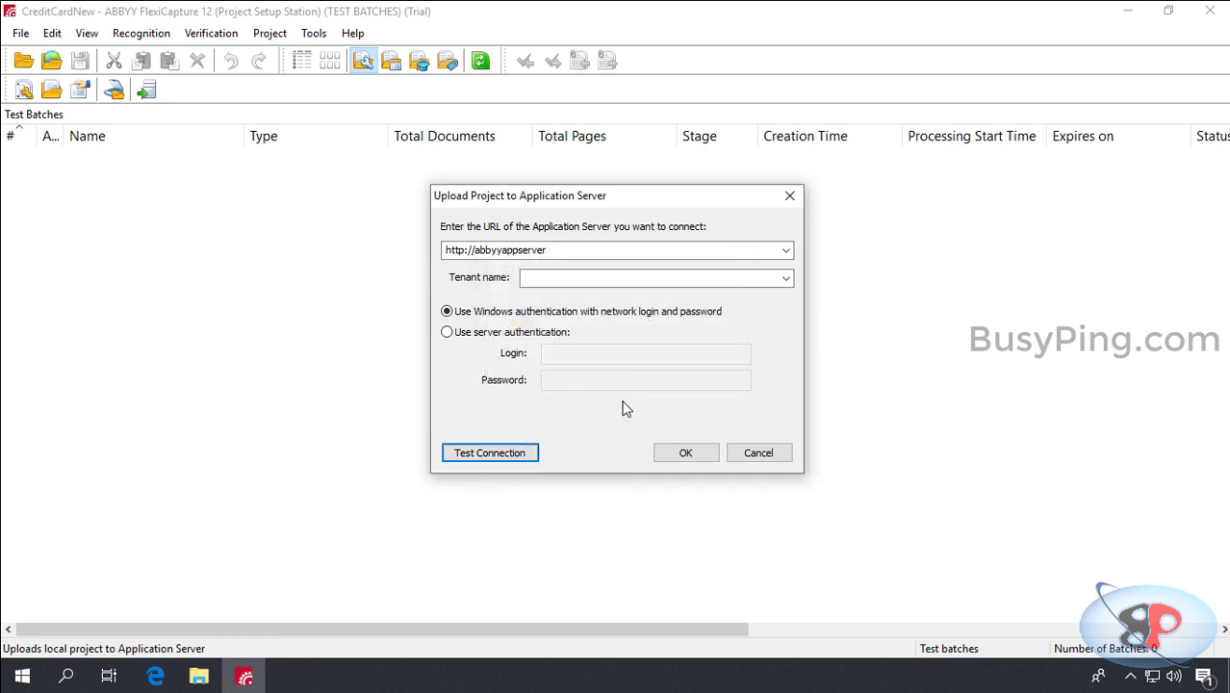
left_click(660, 452)
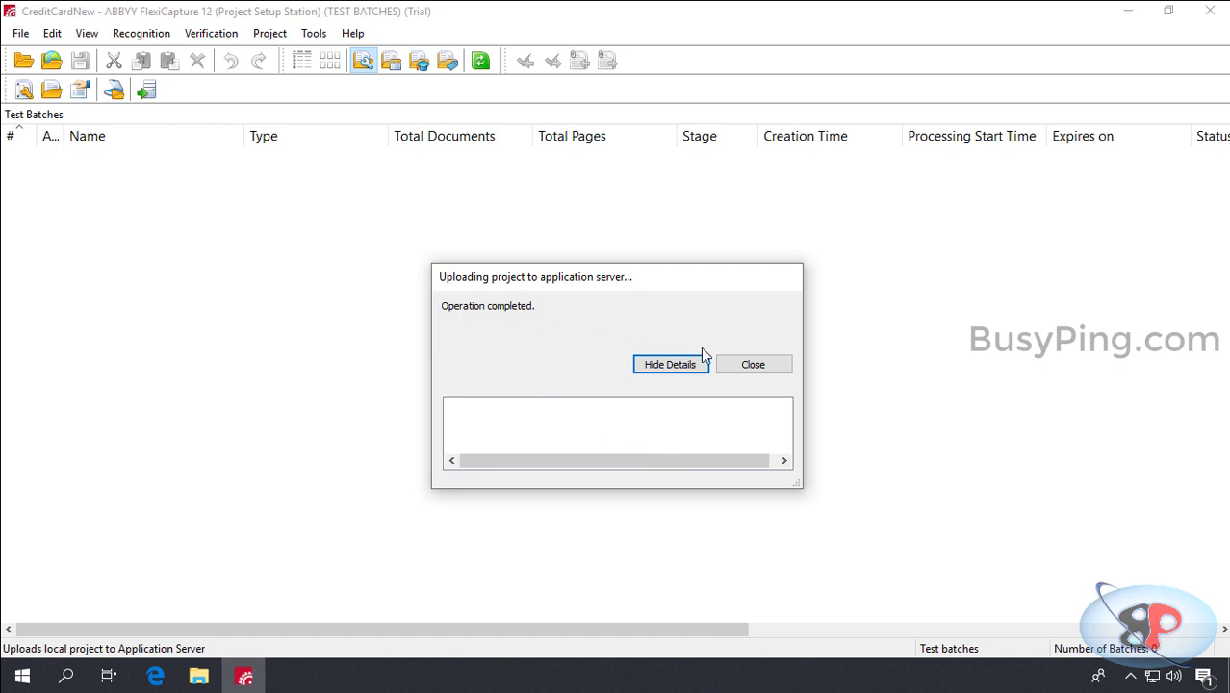
left_click(753, 365)
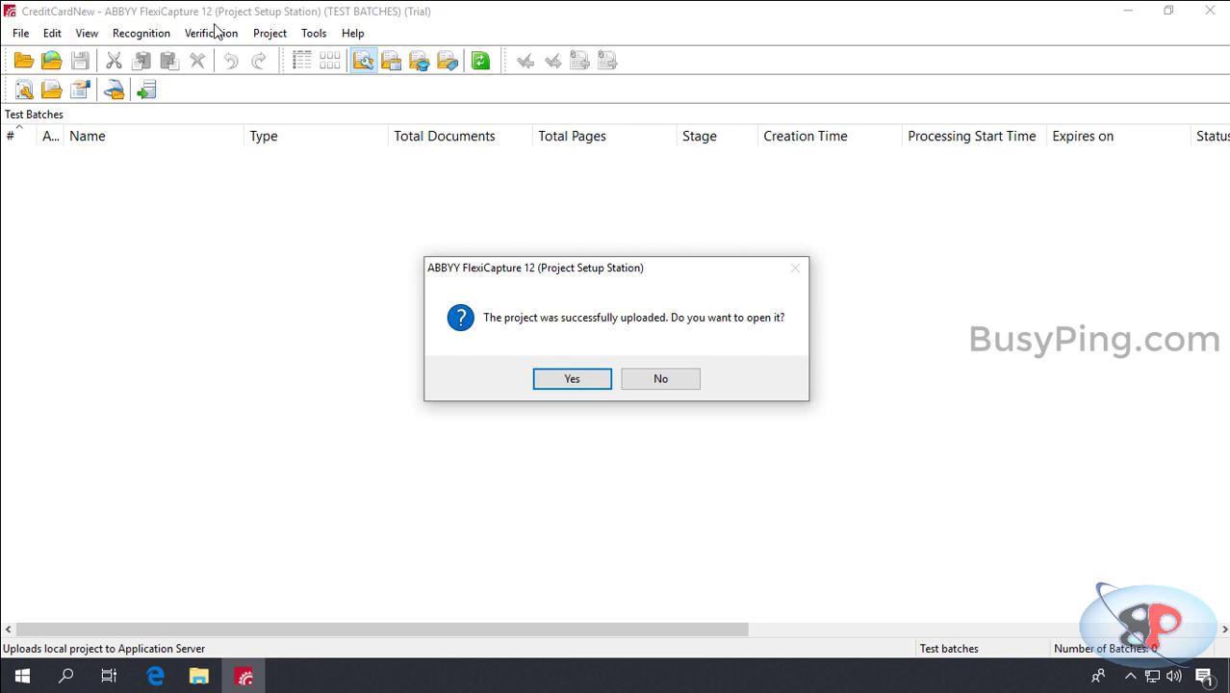
left_click(562, 384)
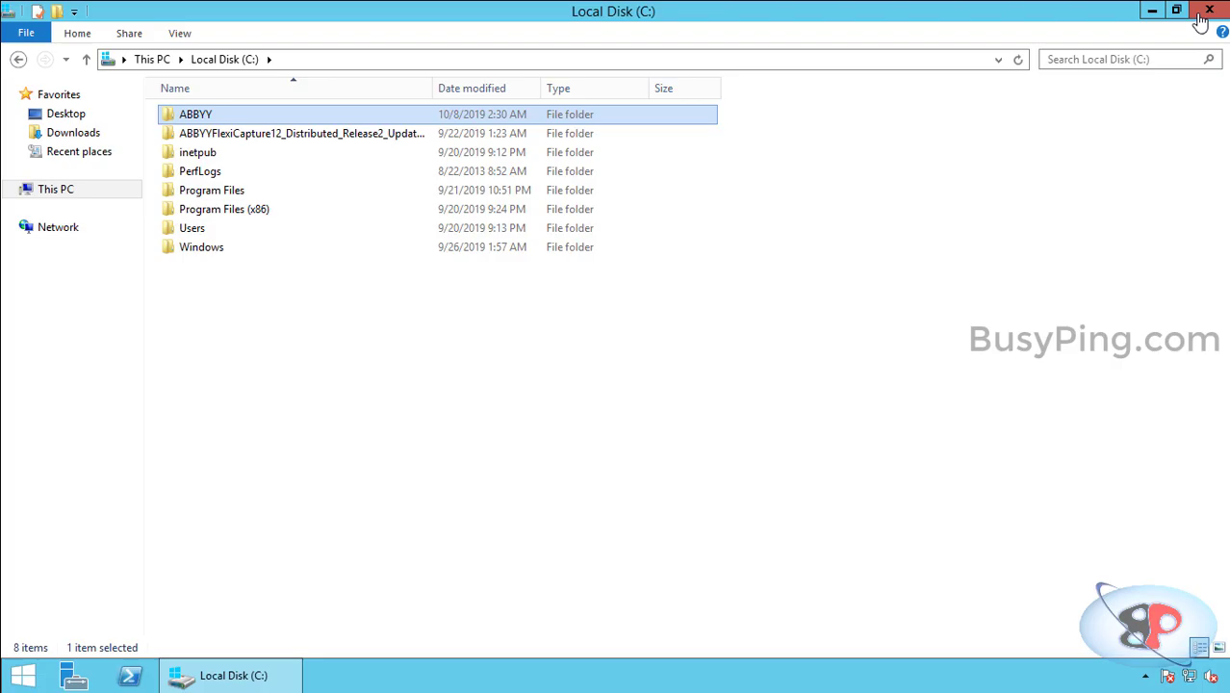
Step: Close the C: drive window and launch FlexiCapture Administration & Monitoring from the Start apps list
left_click(1208, 11)
left_click(24, 683)
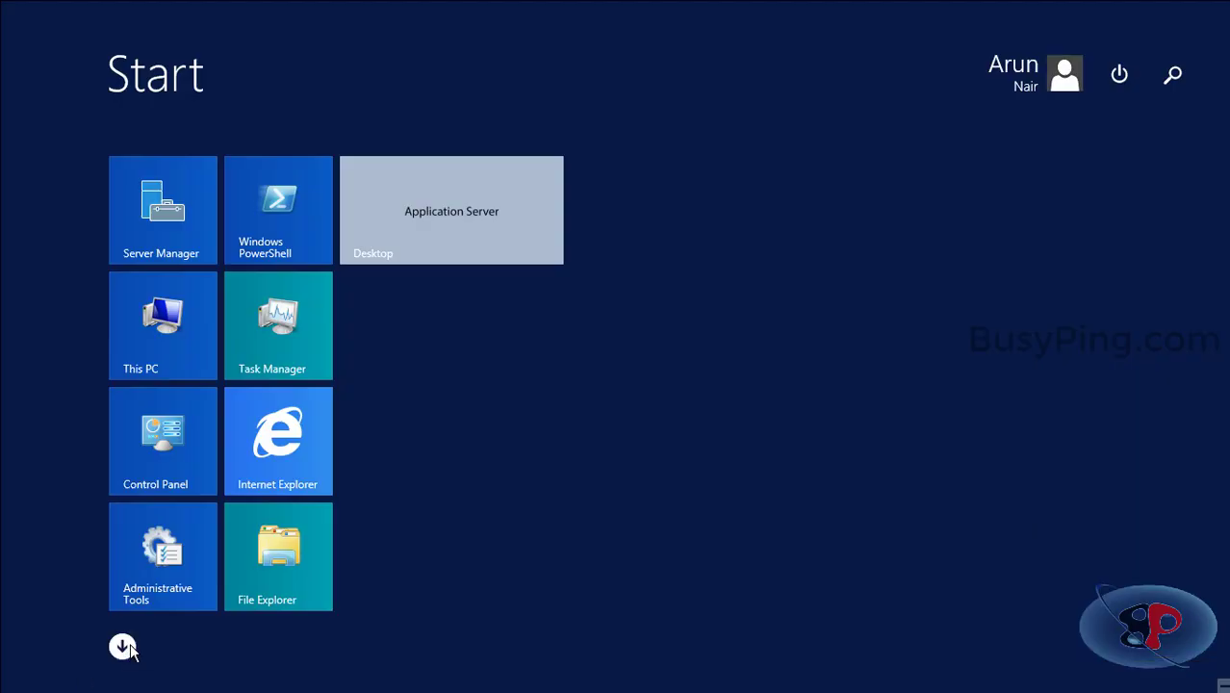
left_click(121, 646)
left_click(502, 193)
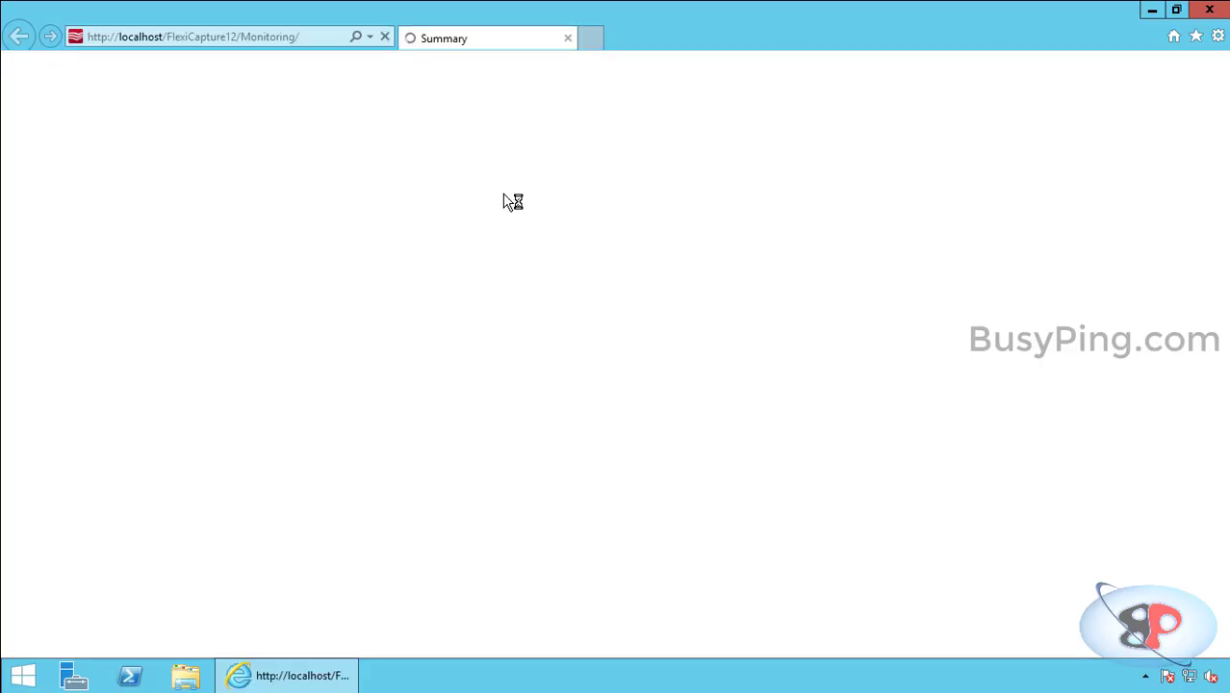
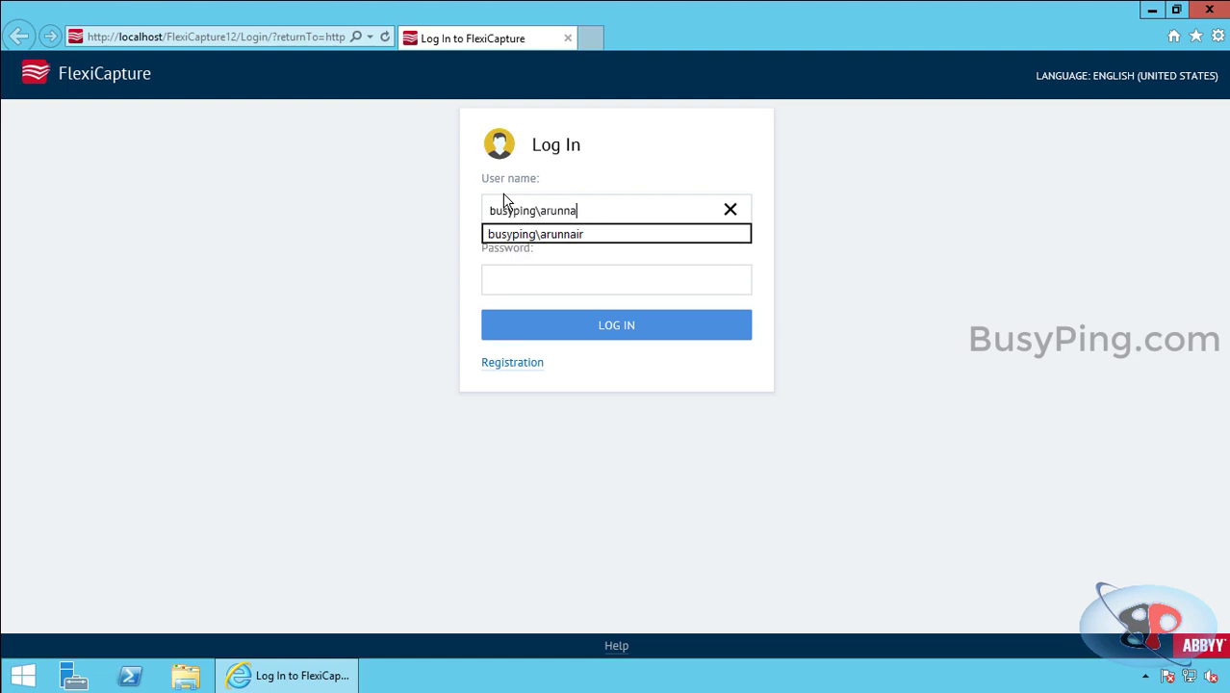
Step: Log in with the domain user account and open Settings > Projects showing CreditCardNew
key("Tab")
key("Return")
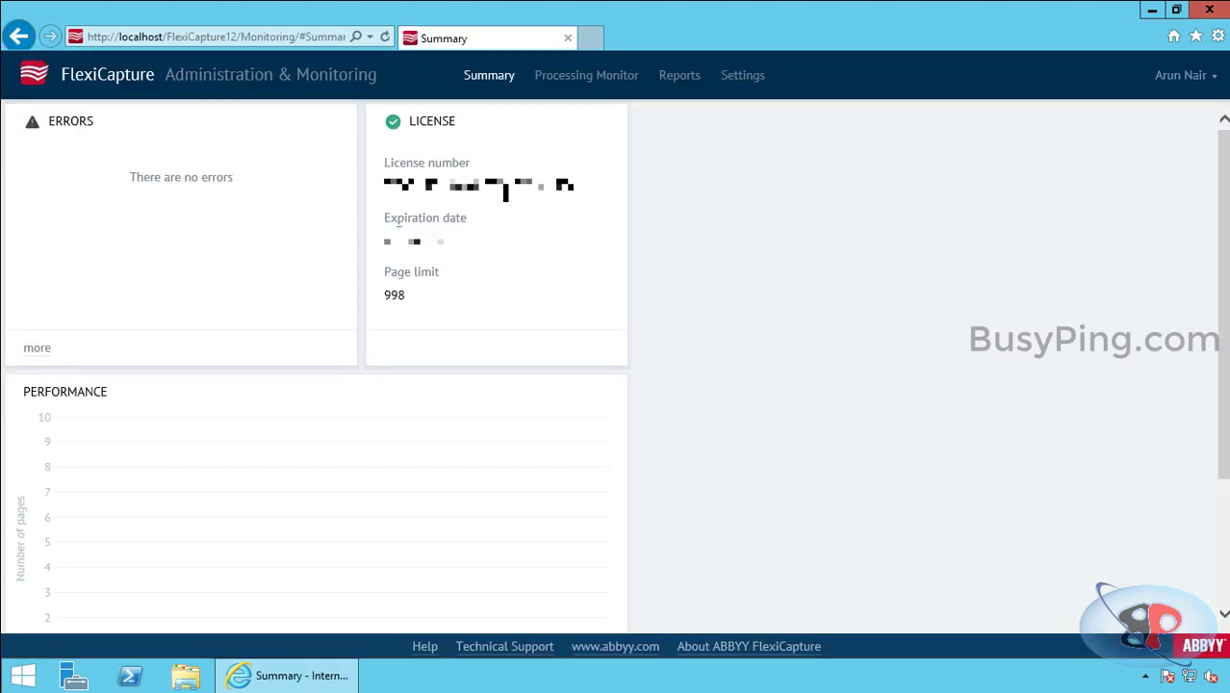
left_click(741, 75)
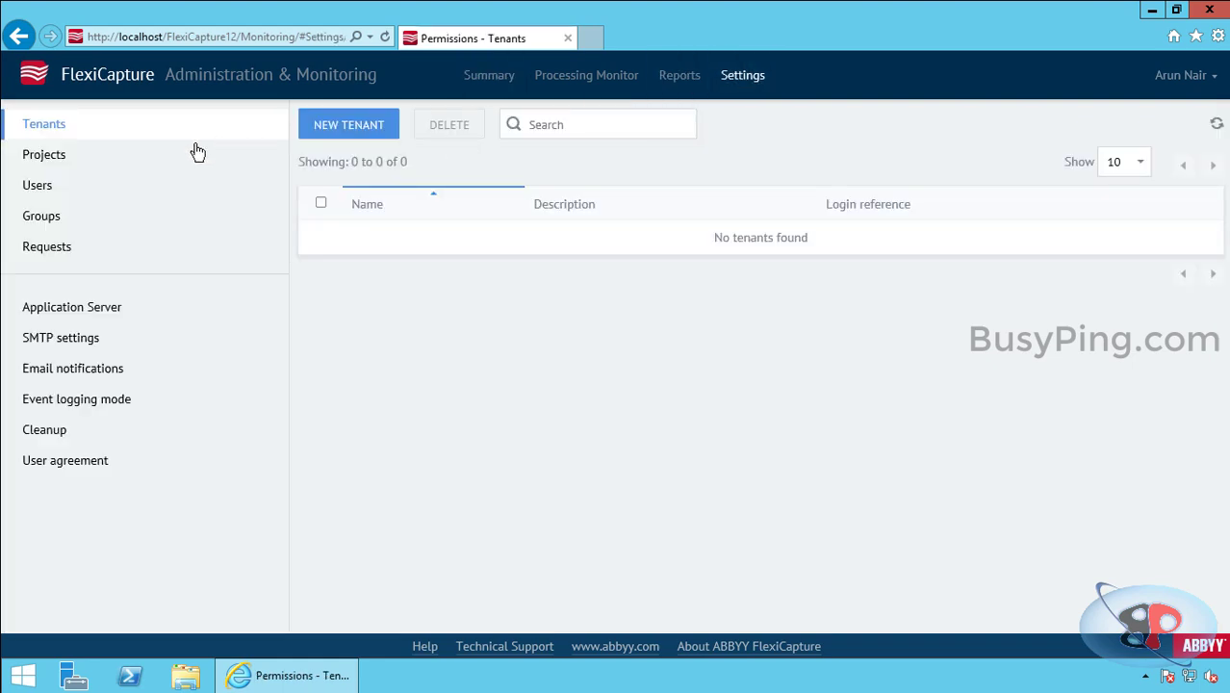
left_click(121, 164)
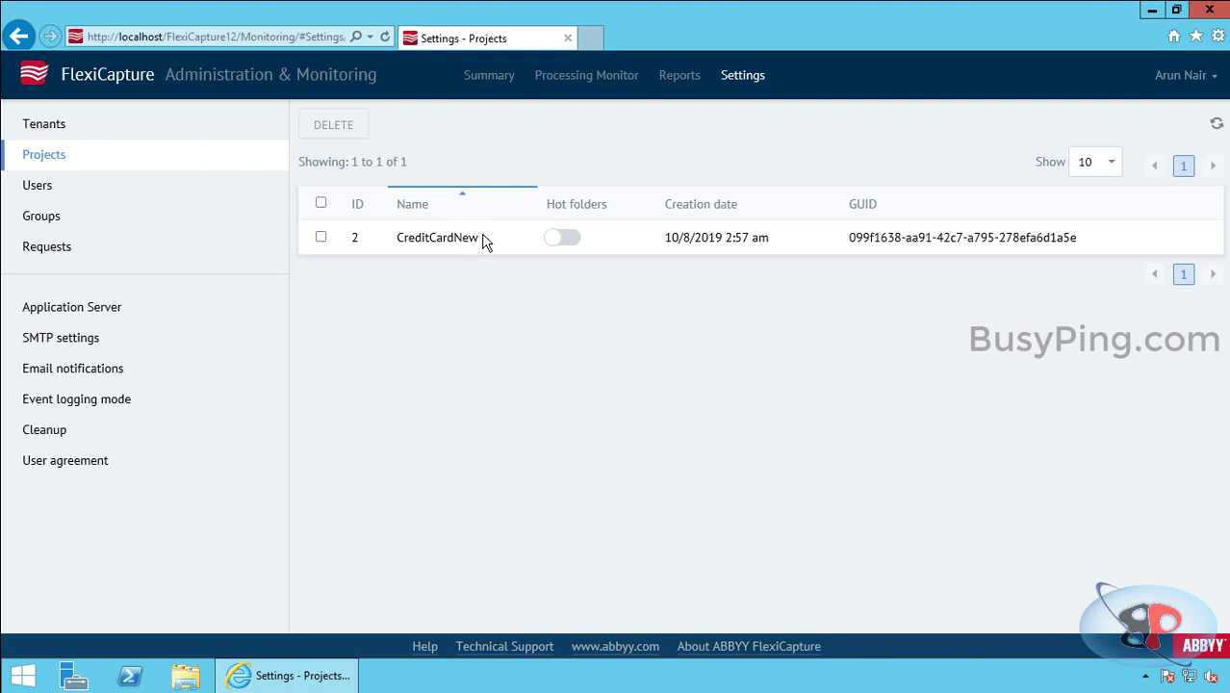
Step: Create a new folder named INPUTFILES inside C:\ABBYY next to BATCHDATA
left_click(193, 676)
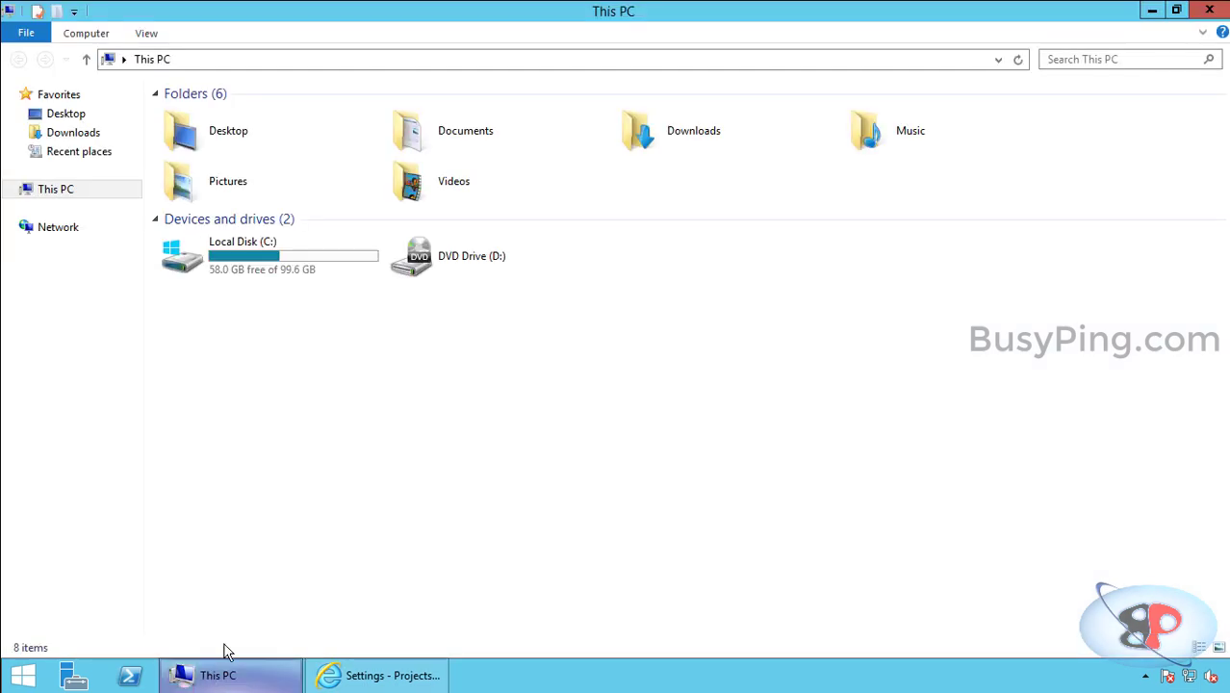
double_click(274, 255)
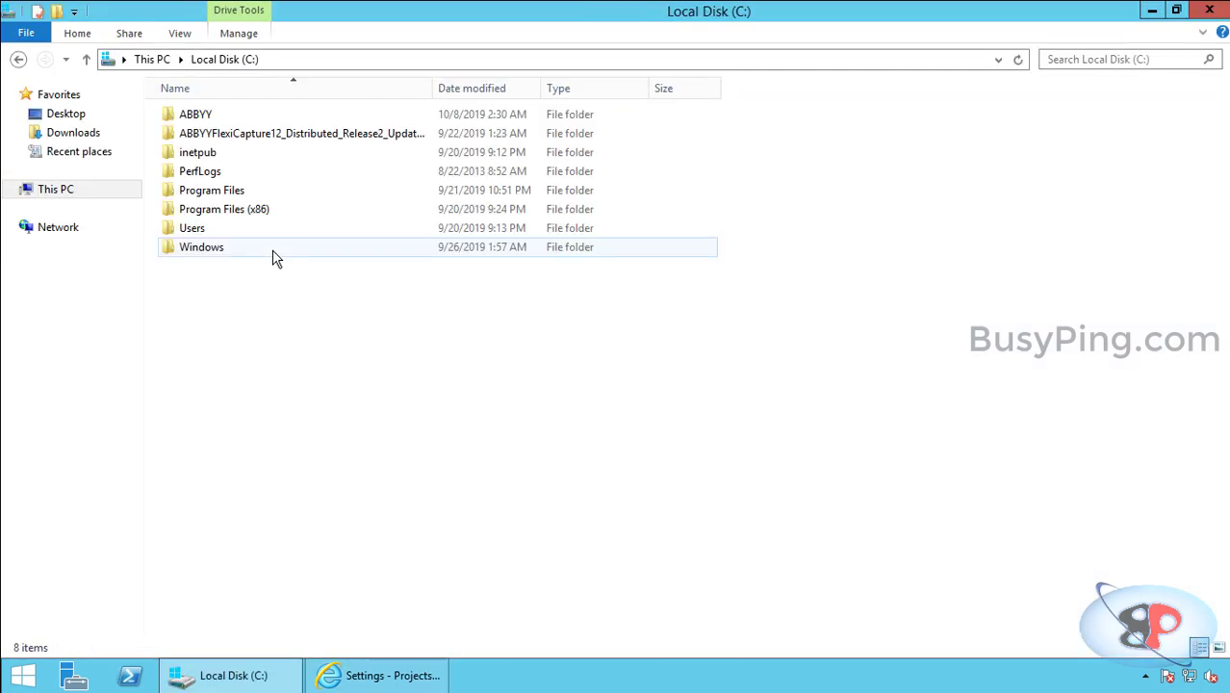
double_click(181, 120)
right_click(196, 142)
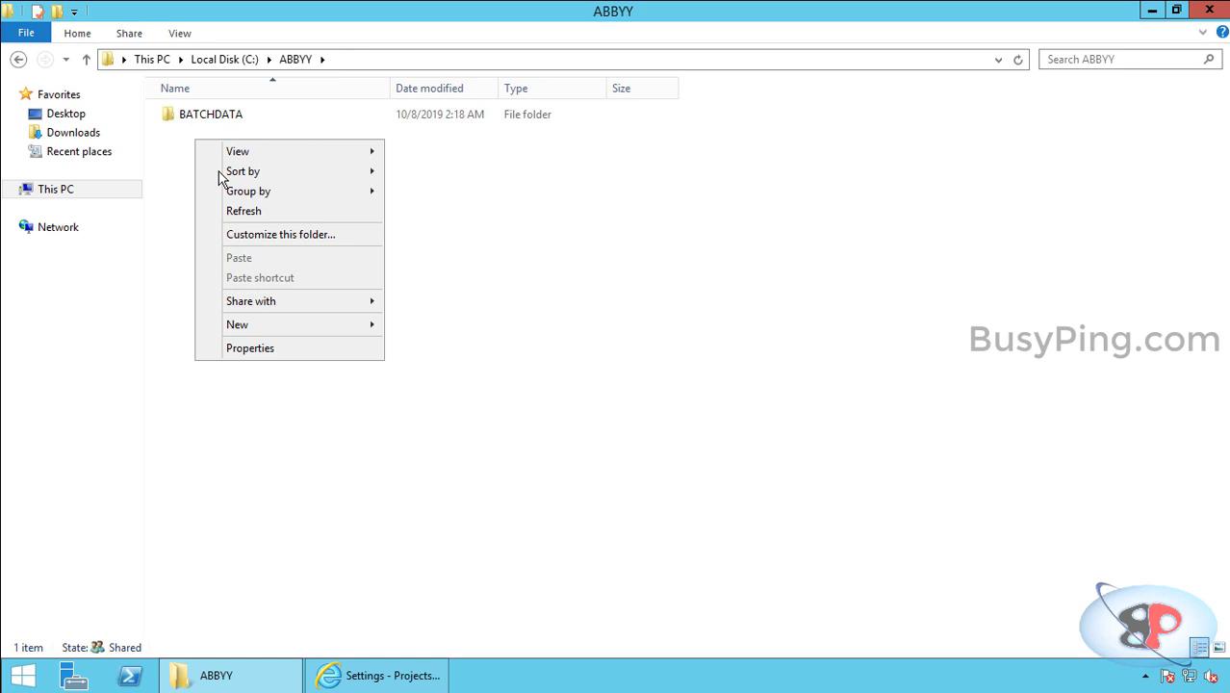
mouse_move(311, 327)
left_click(398, 325)
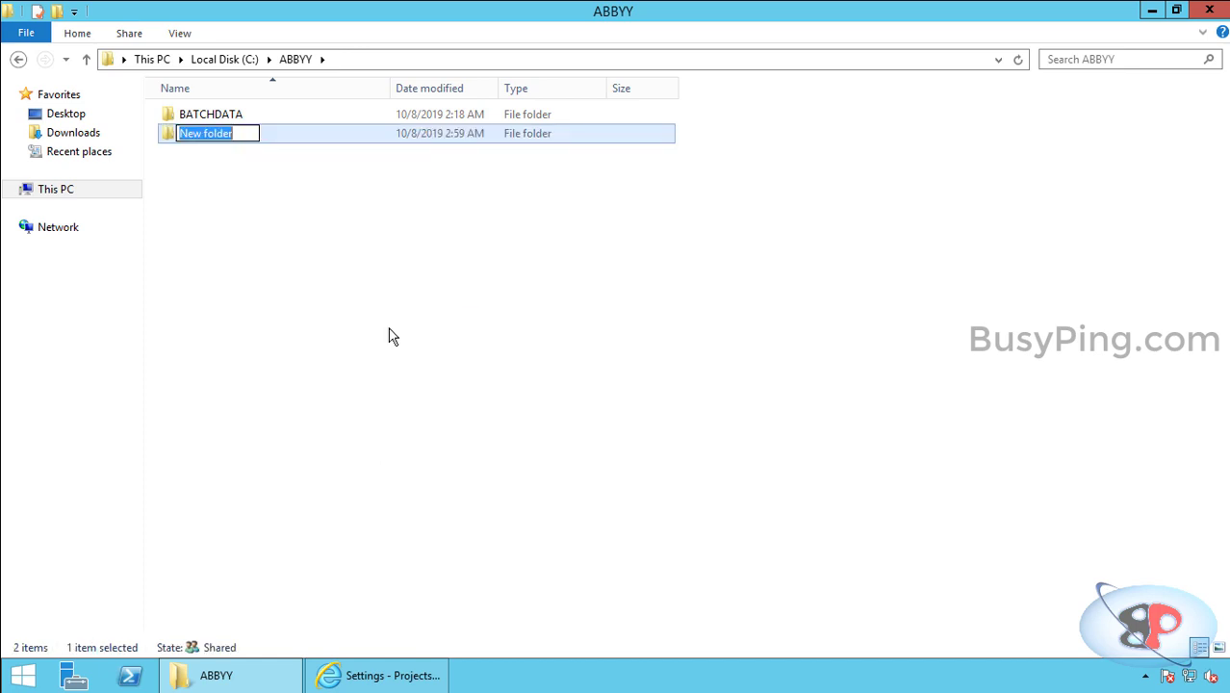
type("INPUTFILES")
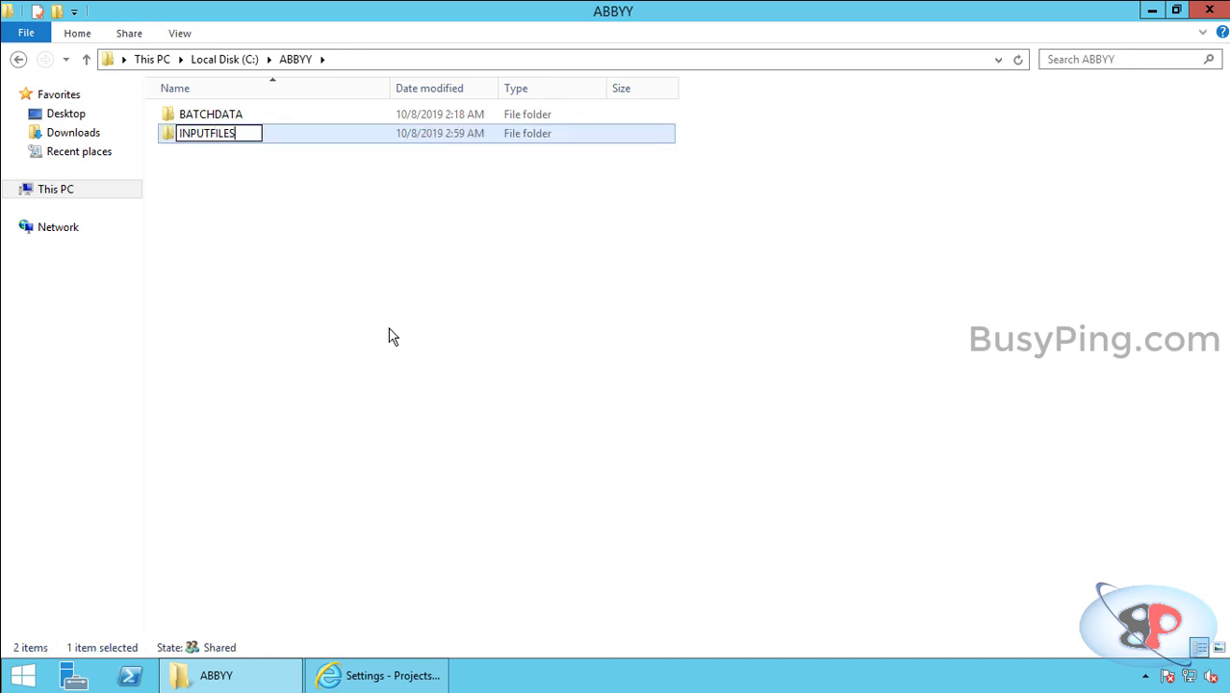
key("Return")
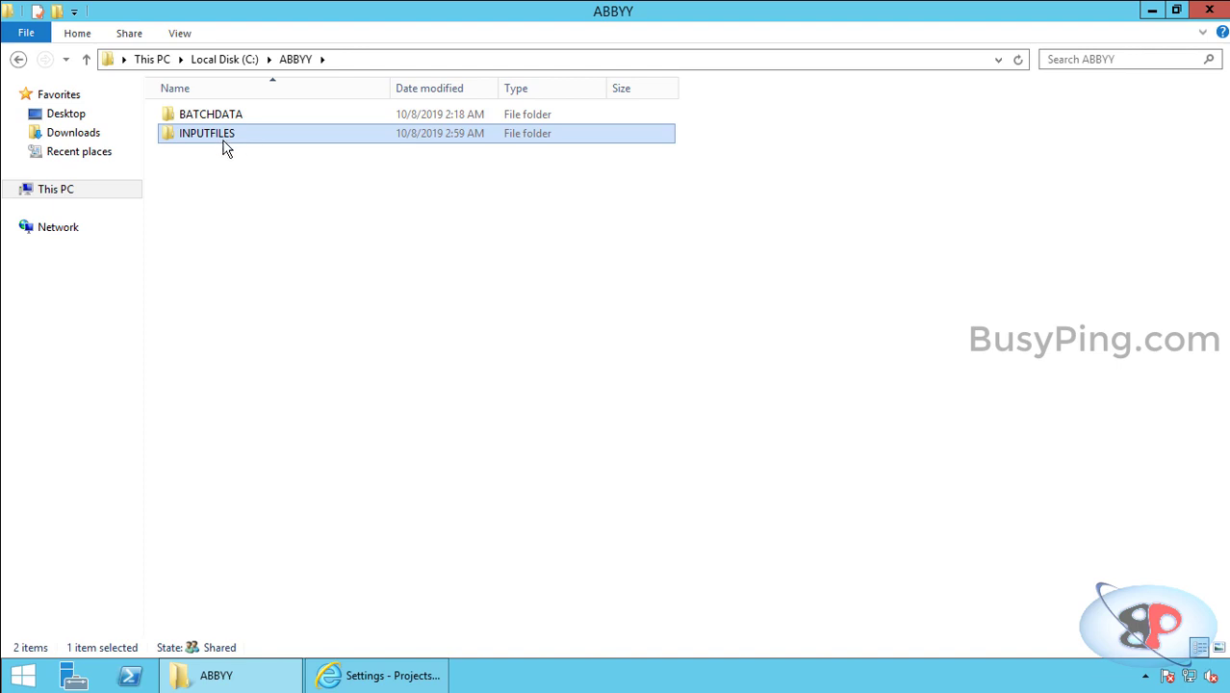
Step: Review the INPUTFILES folder's Security permissions for the Processing station and Server accounts, then cancel
right_click(227, 137)
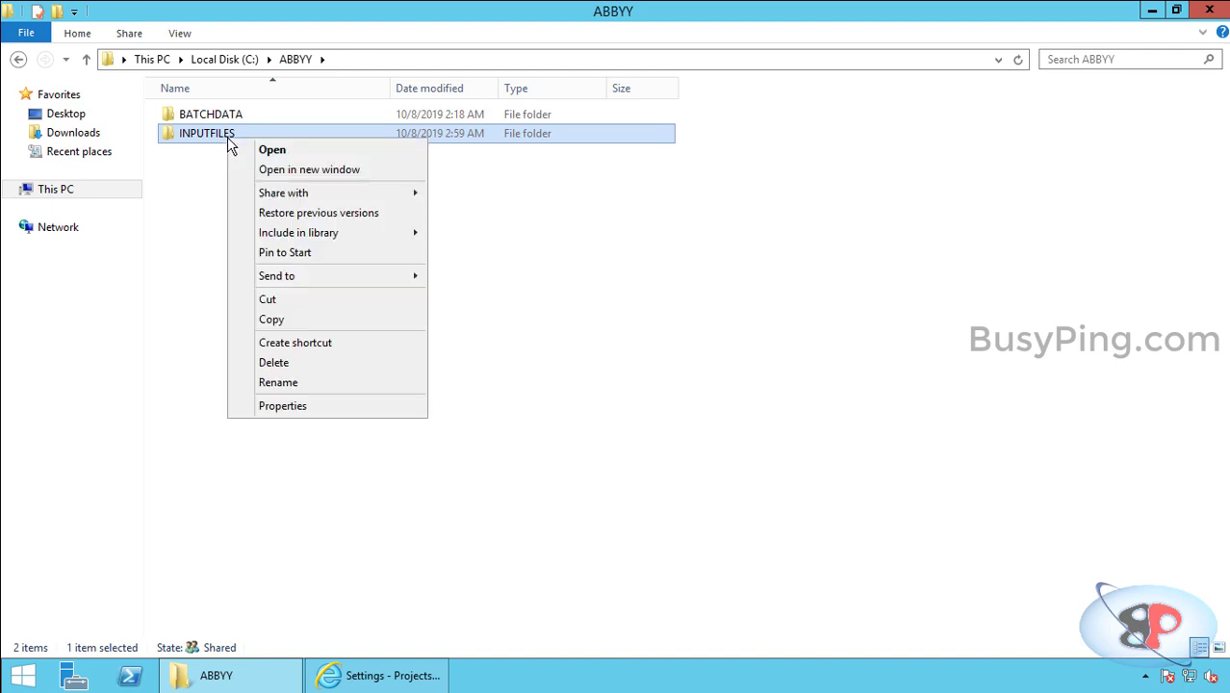
left_click(214, 159)
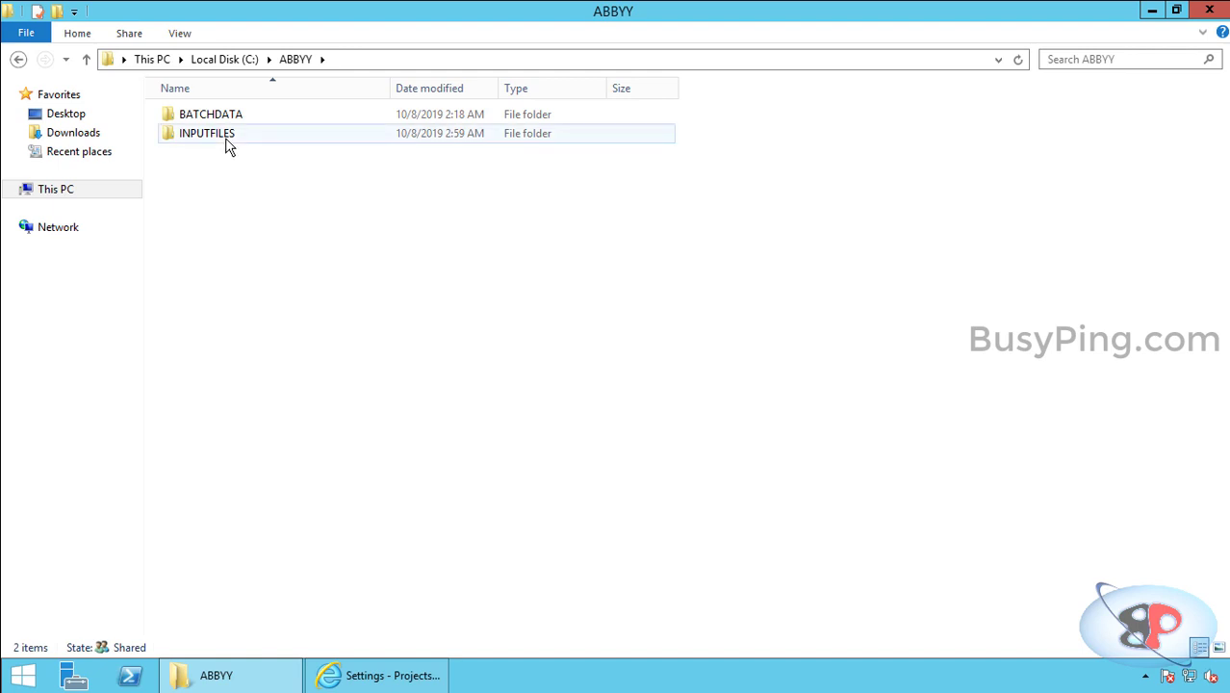
right_click(234, 136)
left_click(335, 405)
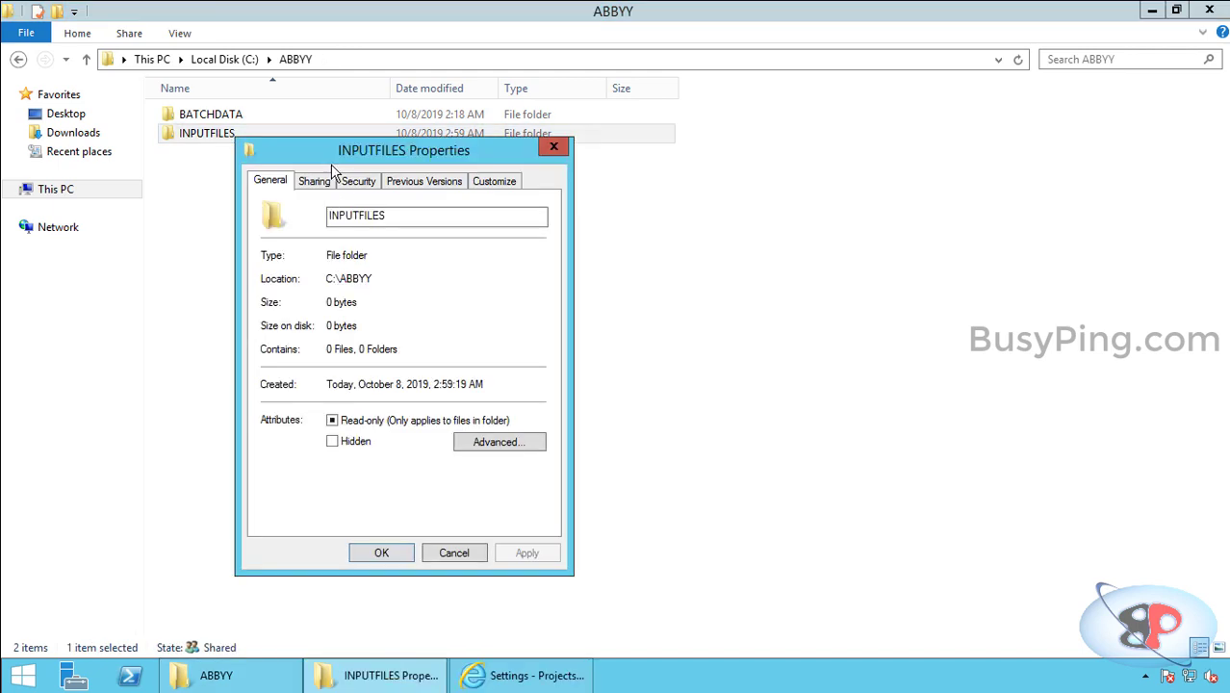
left_click(358, 181)
scroll(354, 267, "down", 1)
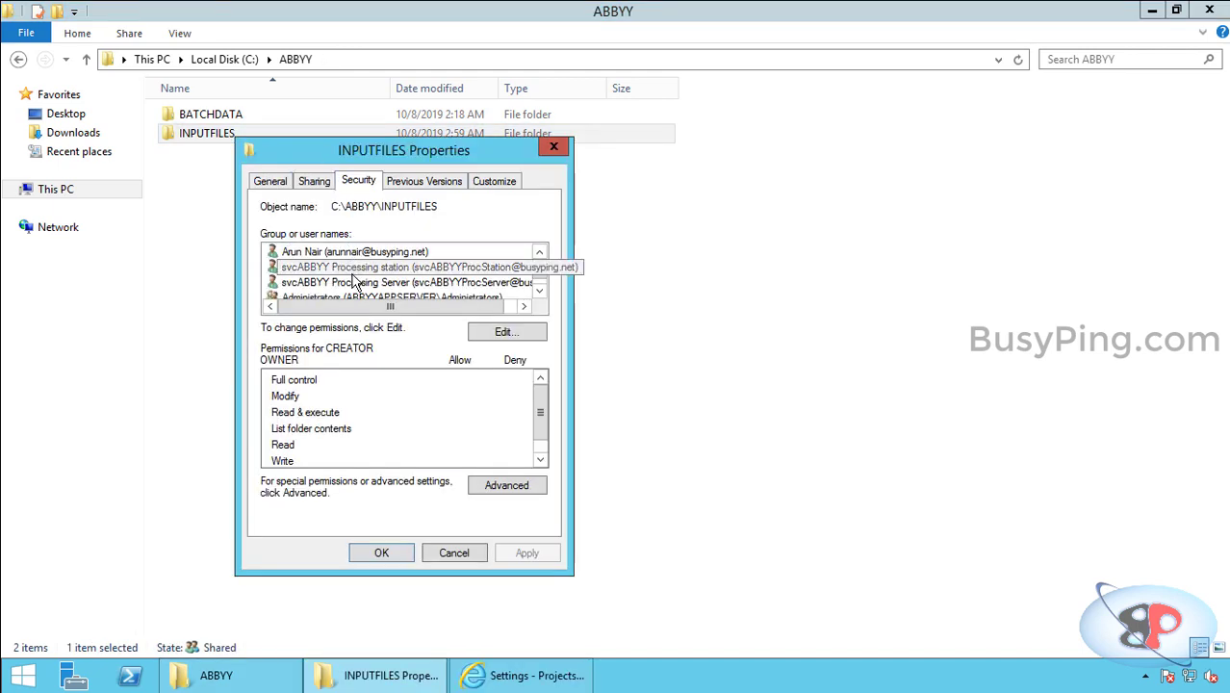
left_click(354, 267)
left_click(360, 283)
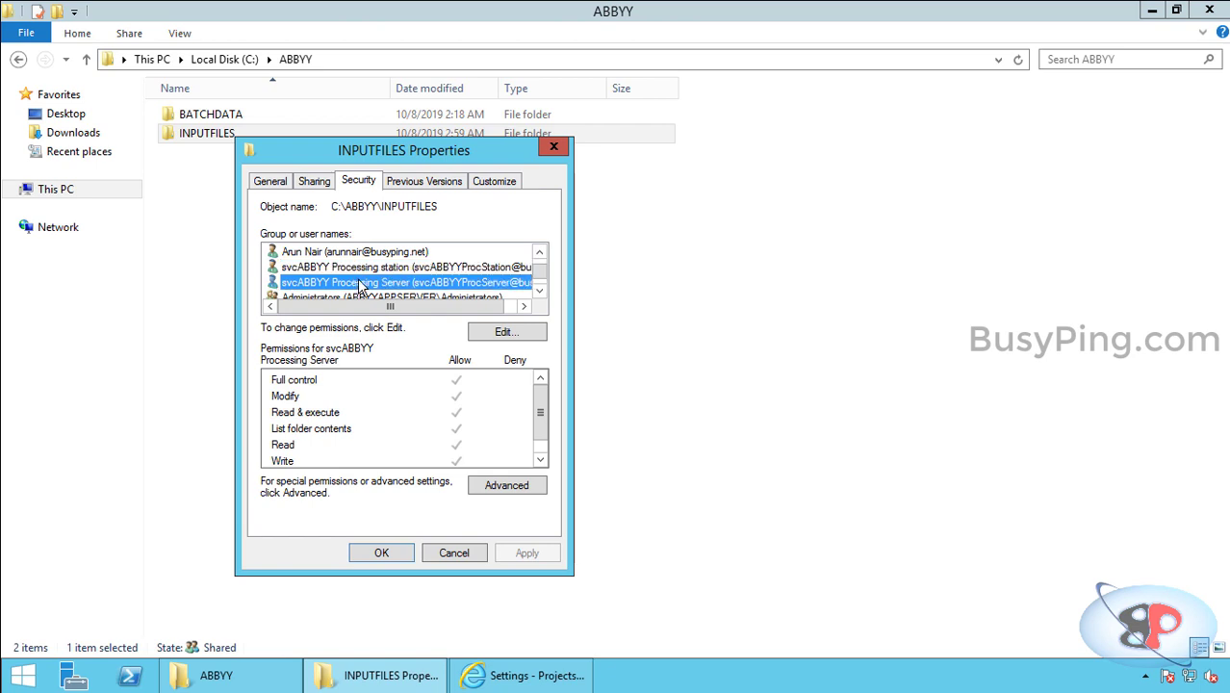
left_click(454, 552)
Step: Create the PROCESSED, EXCEPTIONS and OUTPUT folders in C:\ABBYY
right_click(256, 195)
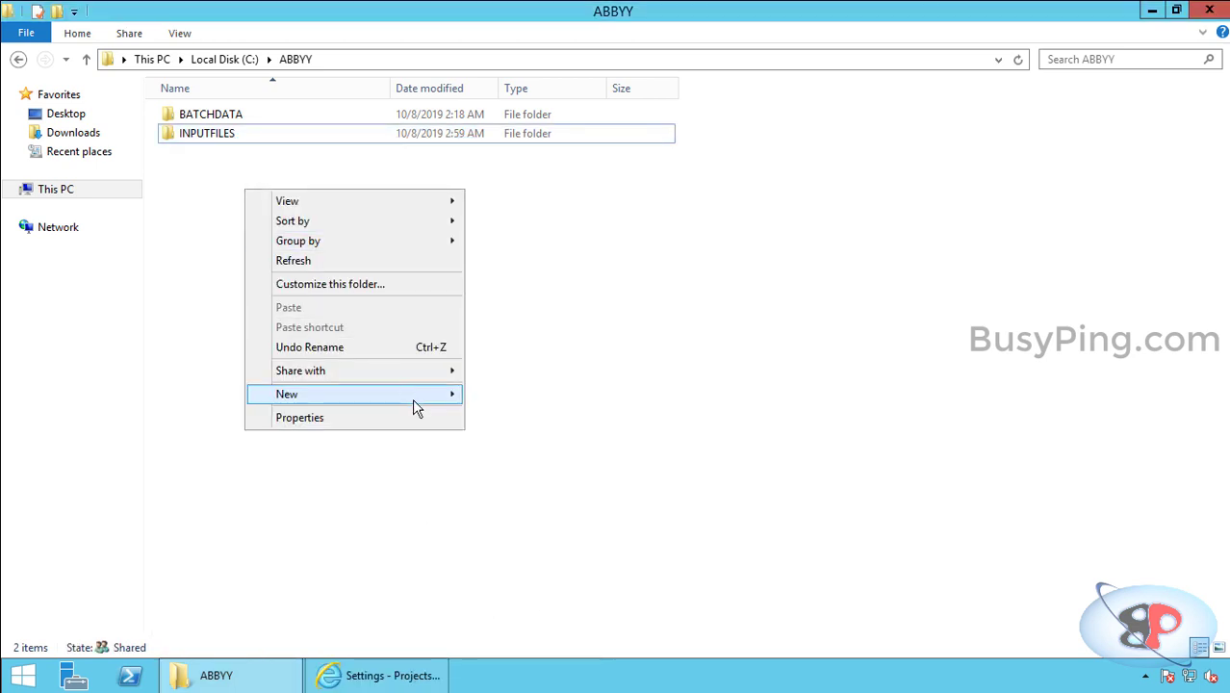
mouse_move(412, 398)
left_click(491, 394)
type("PROCESSED")
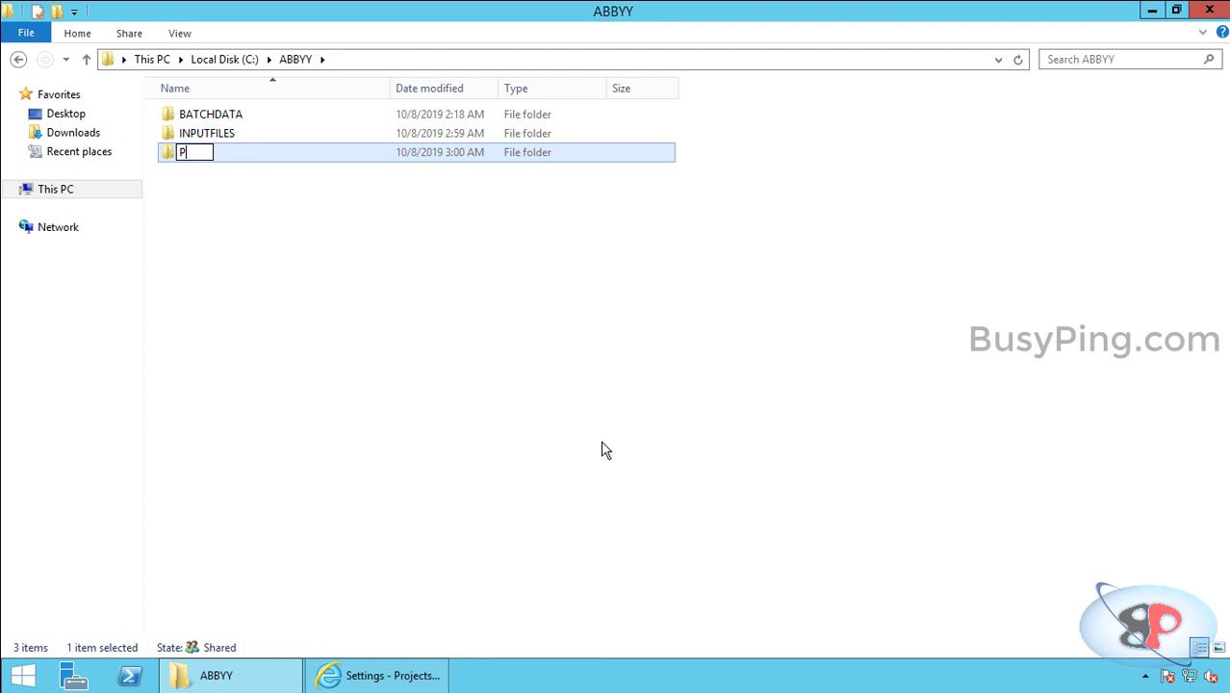
right_click(390, 259)
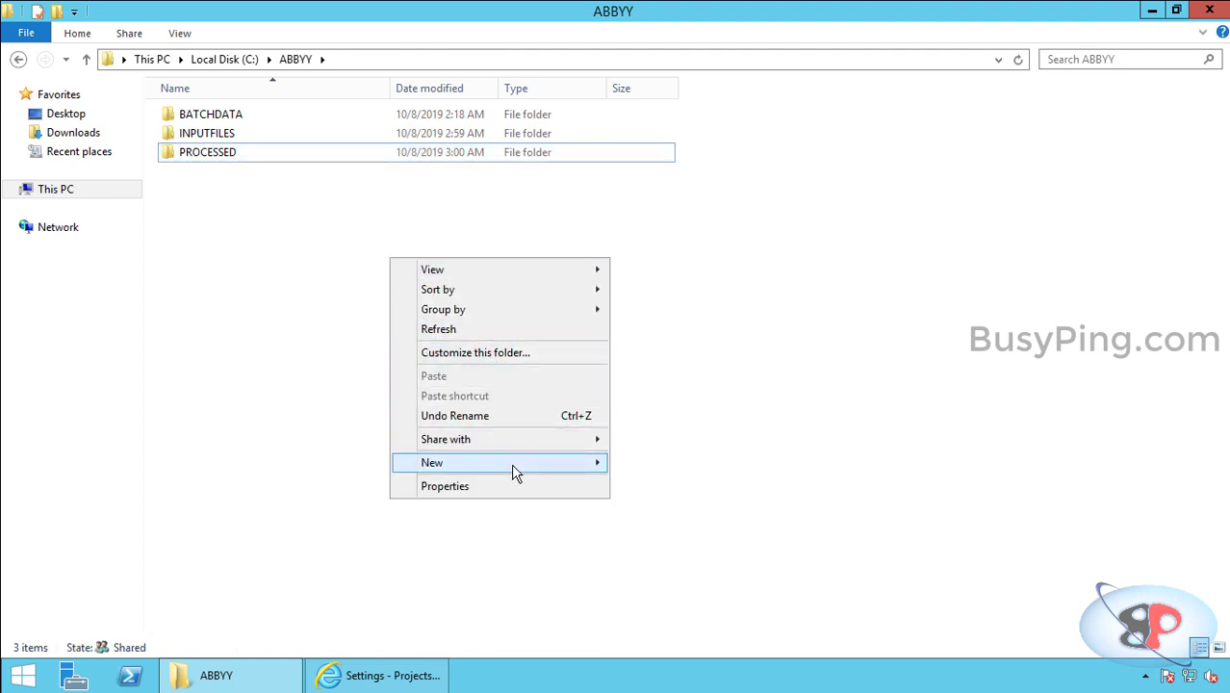
mouse_move(511, 463)
left_click(623, 468)
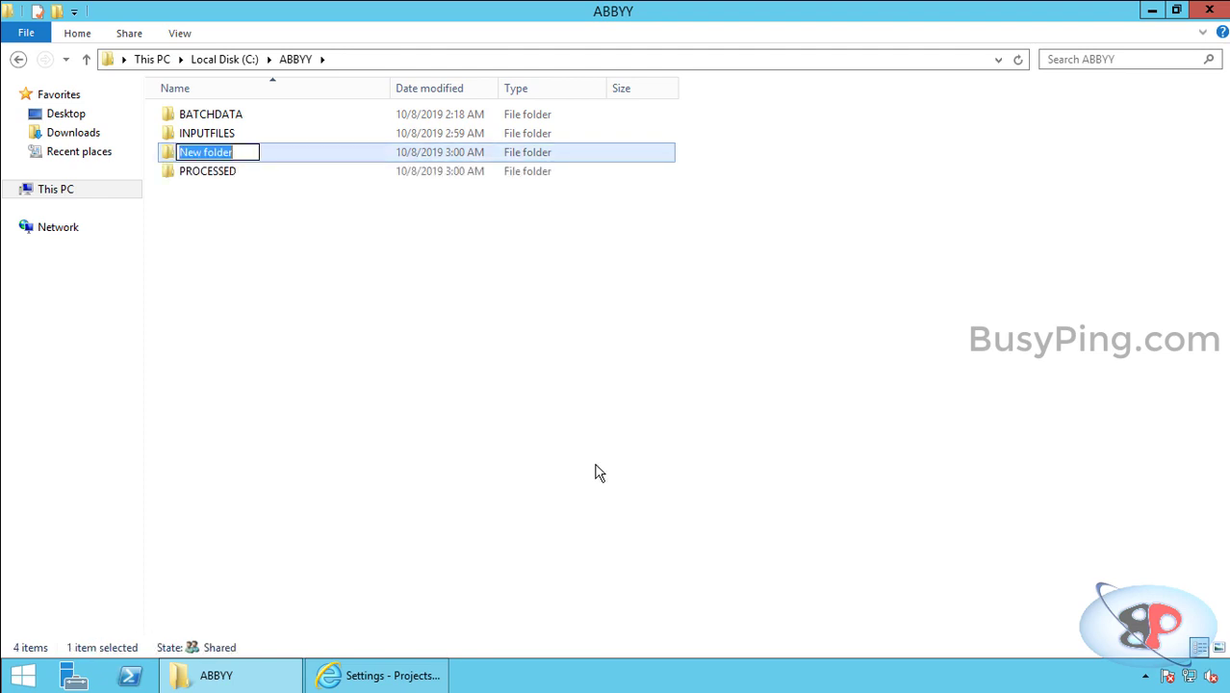
type("EXCEPTIONS")
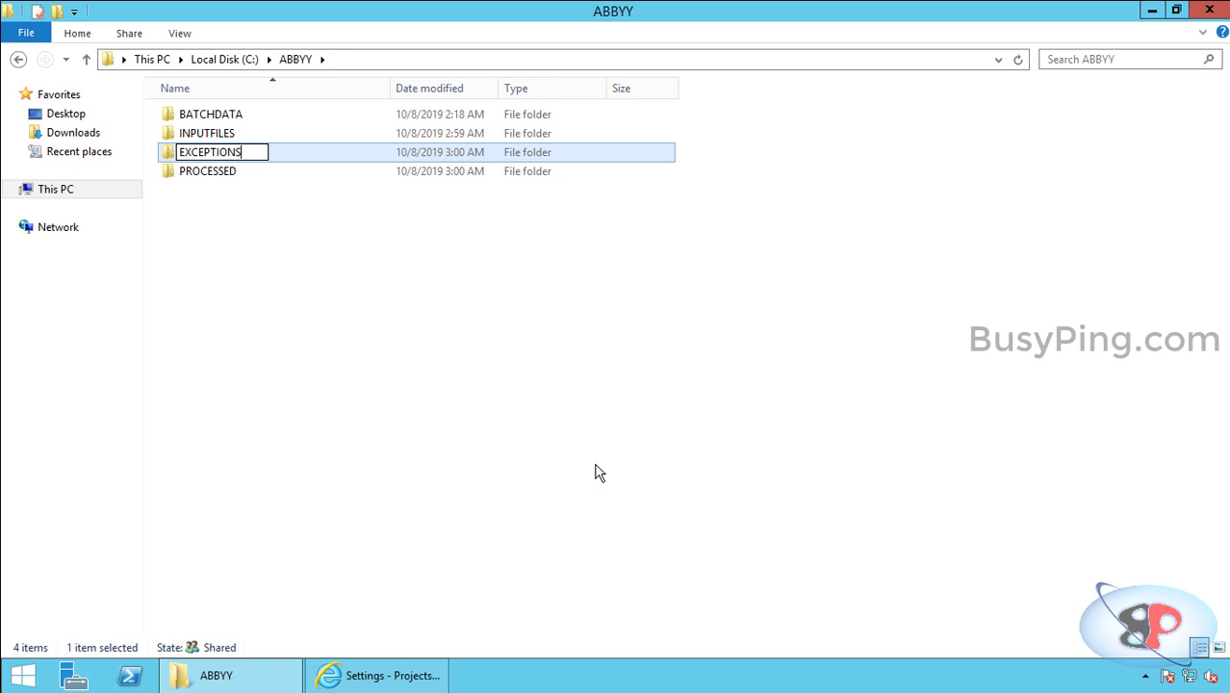
key("Return")
right_click(248, 212)
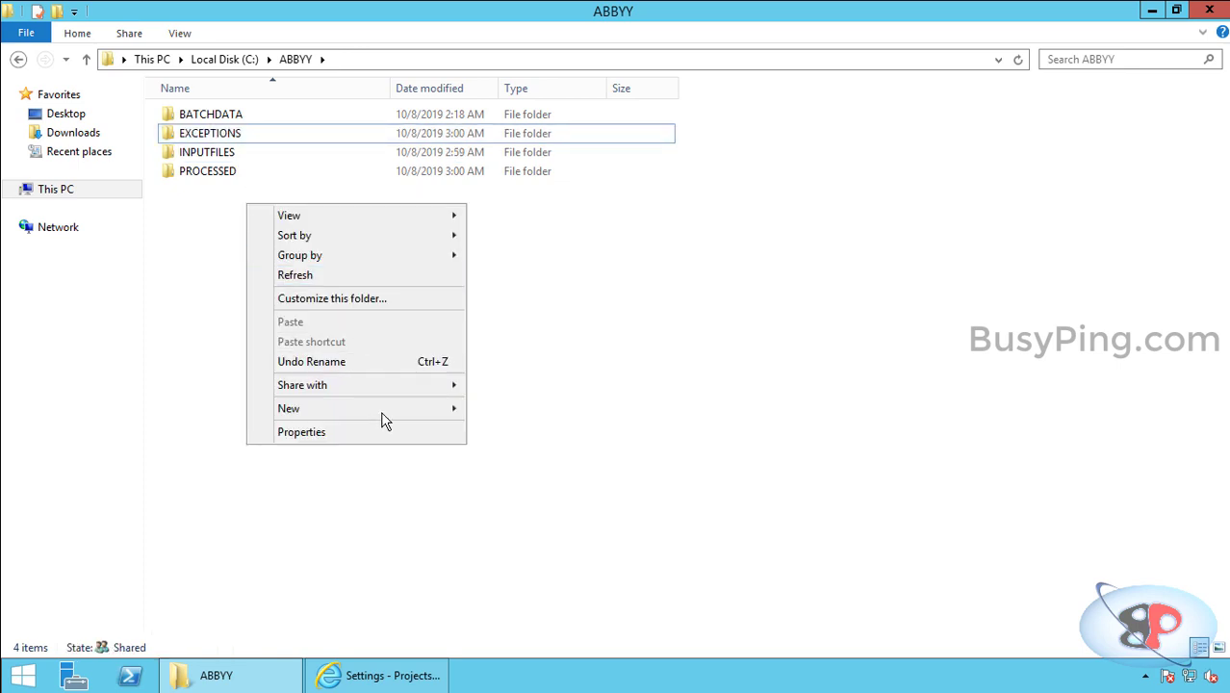
mouse_move(385, 408)
left_click(496, 407)
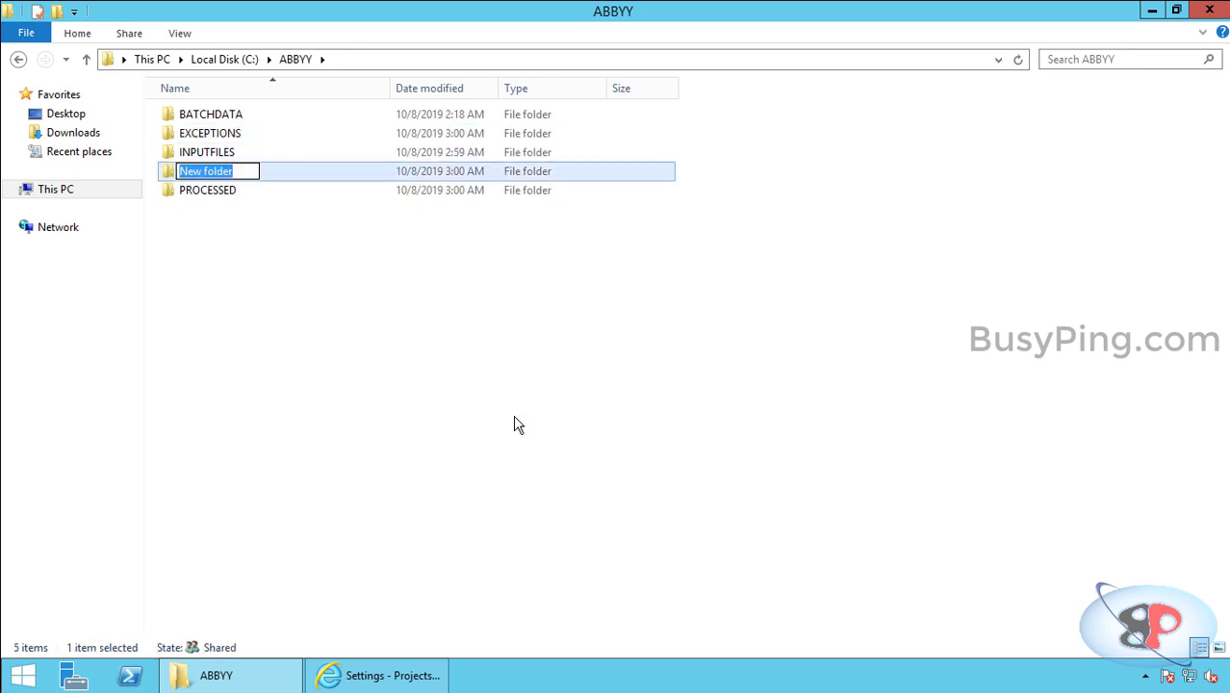
type("OUTPUT")
key("Return")
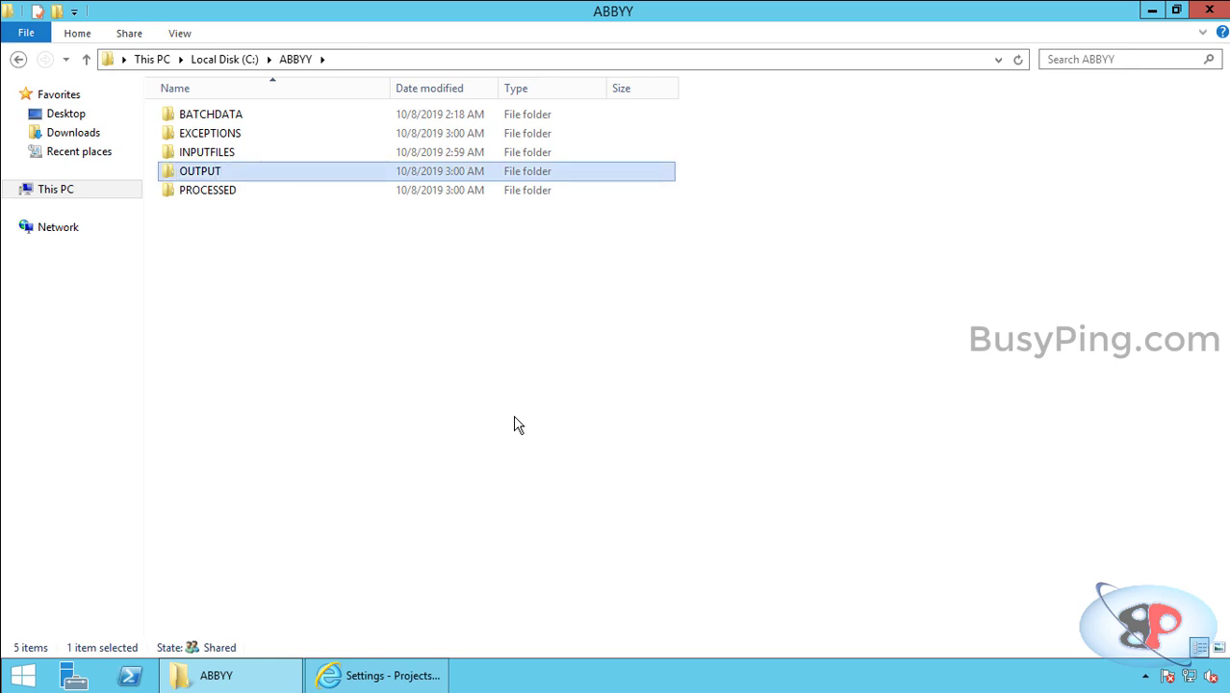
left_click(277, 276)
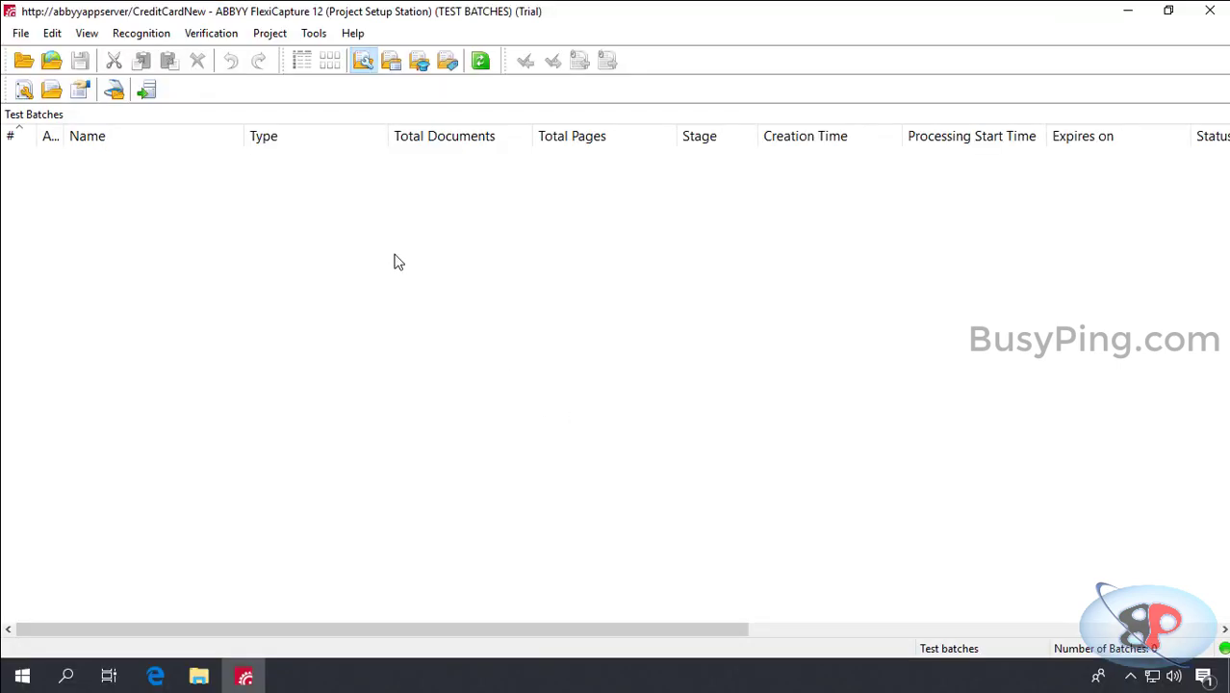
Step: Go to the network share \\abbyyappserver\abbyy in File Explorer
left_click(198, 676)
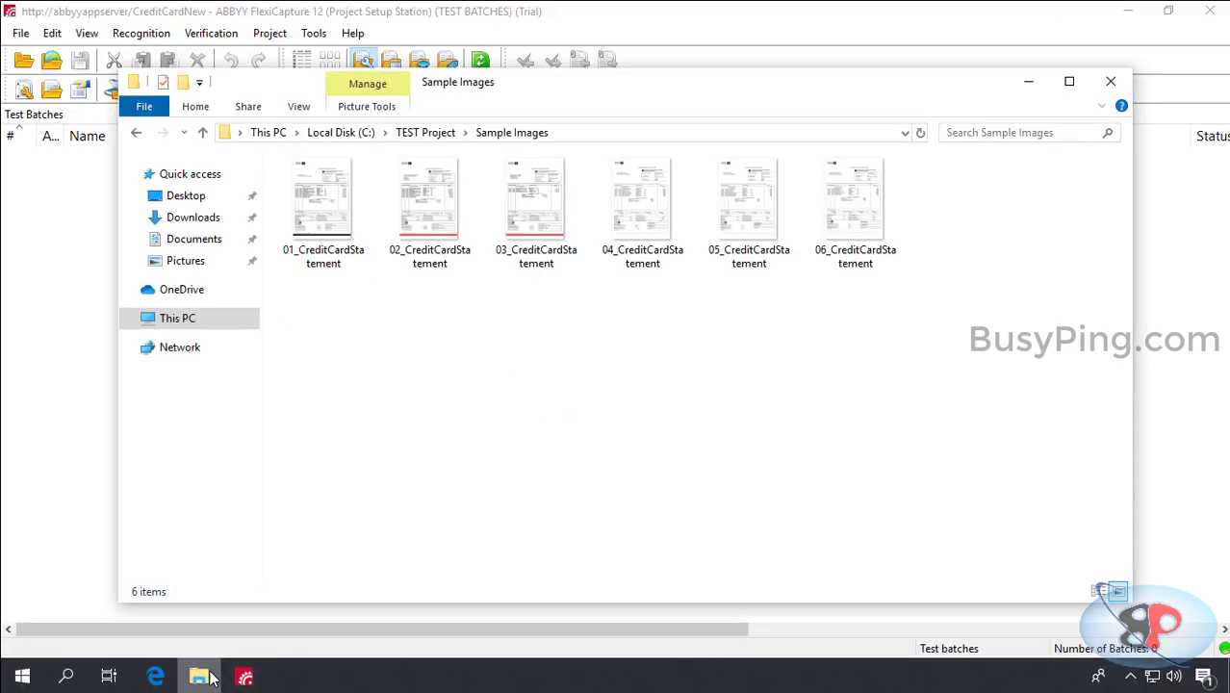
left_click(715, 132)
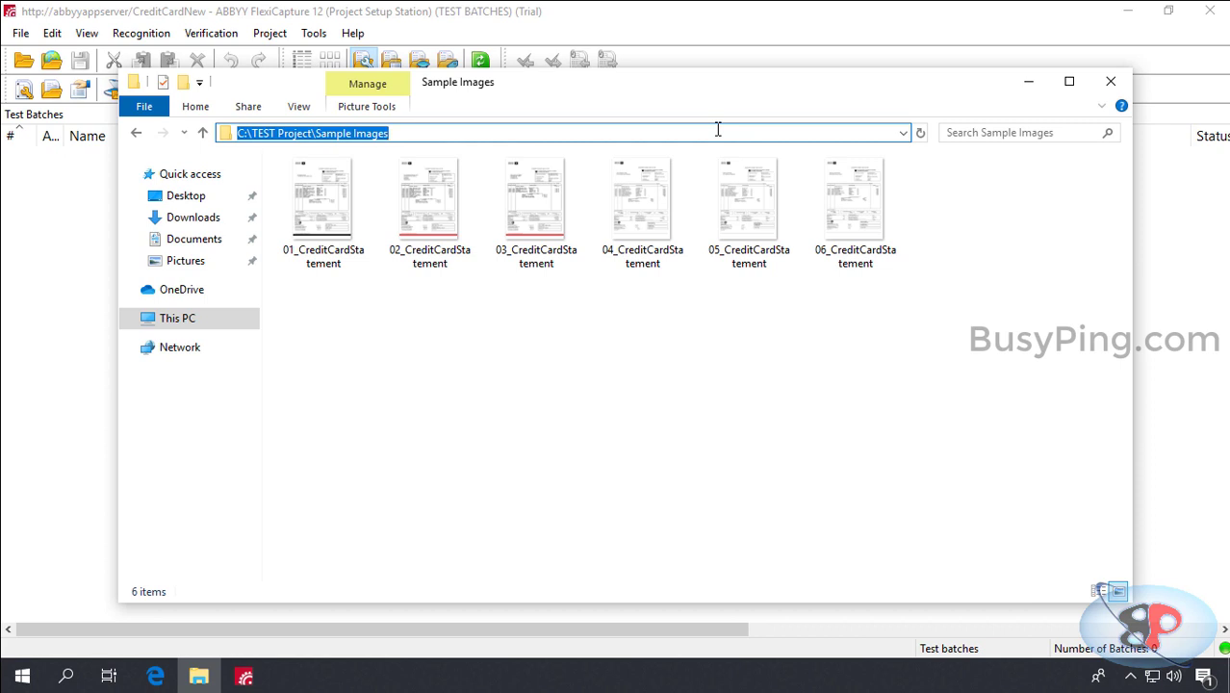
type("\\\\abb")
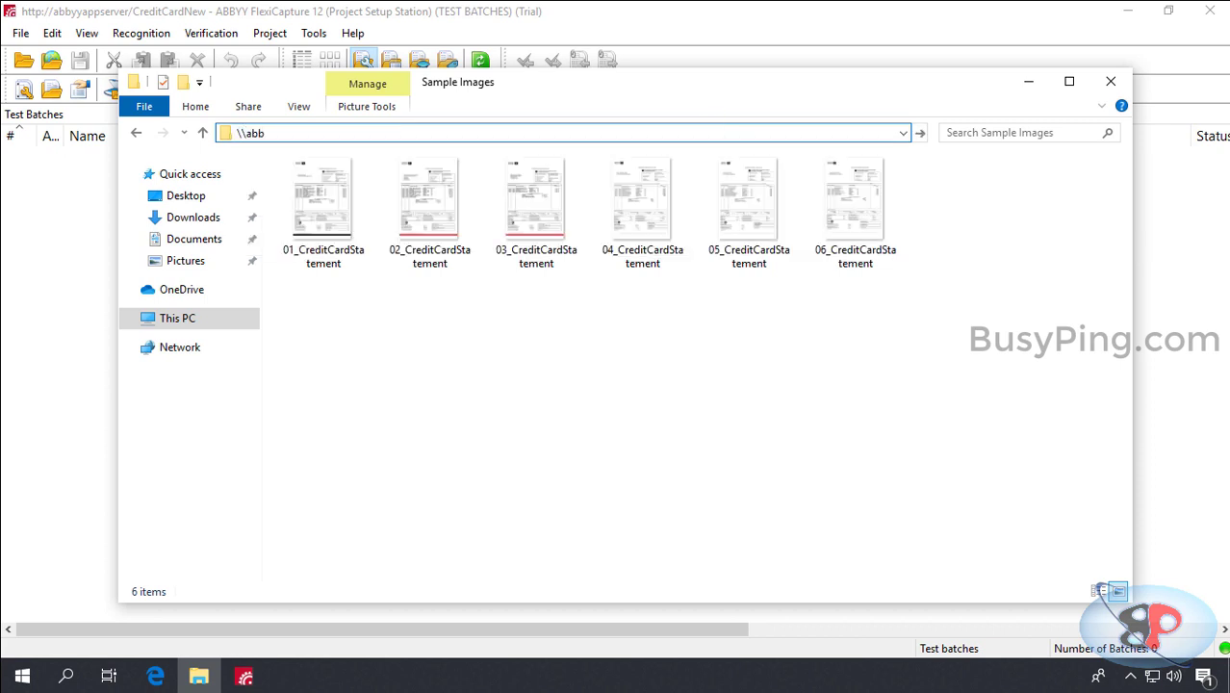
type("yyappserver\\abbyy")
key("Return")
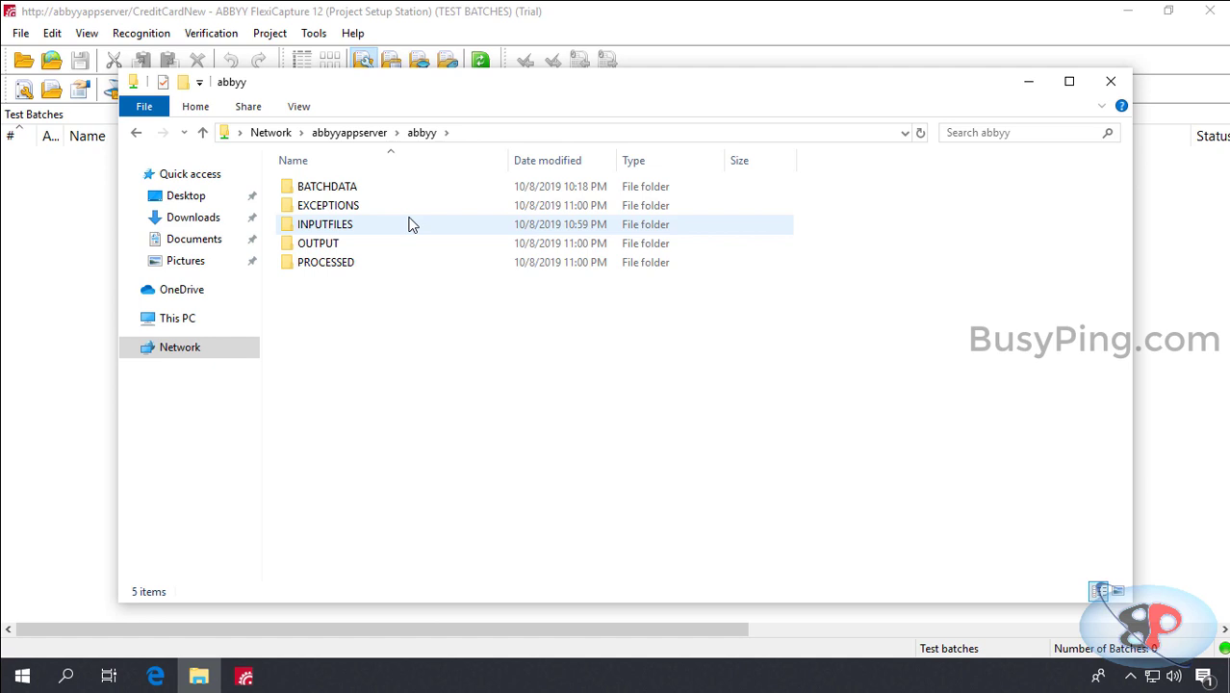
Step: Check that the INPUTFILES, OUTPUT, PROCESSED and EXCEPTIONS subfolders on the share are empty
double_click(408, 227)
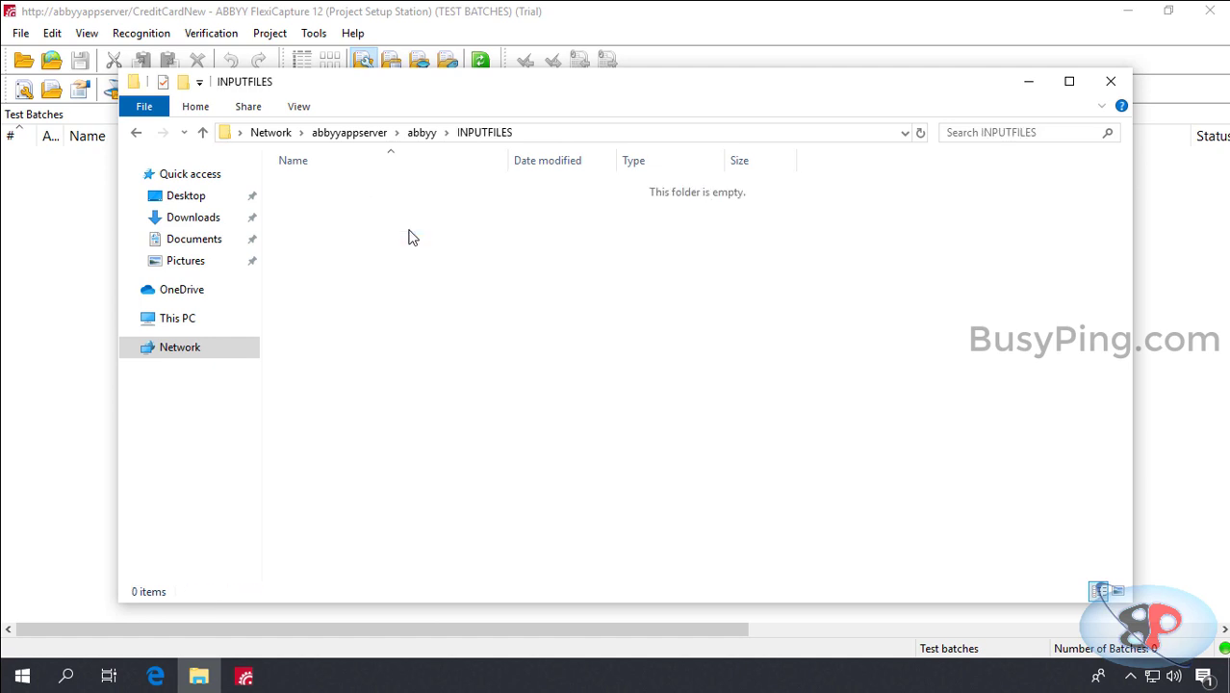
left_click(432, 135)
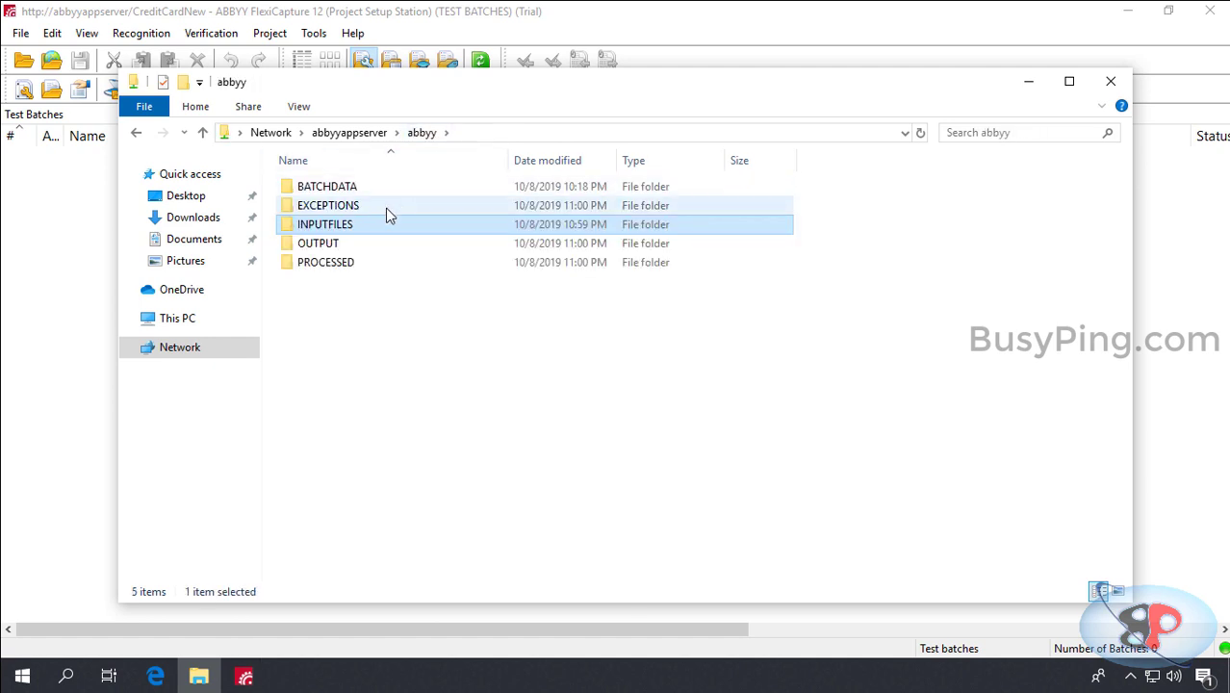
double_click(389, 244)
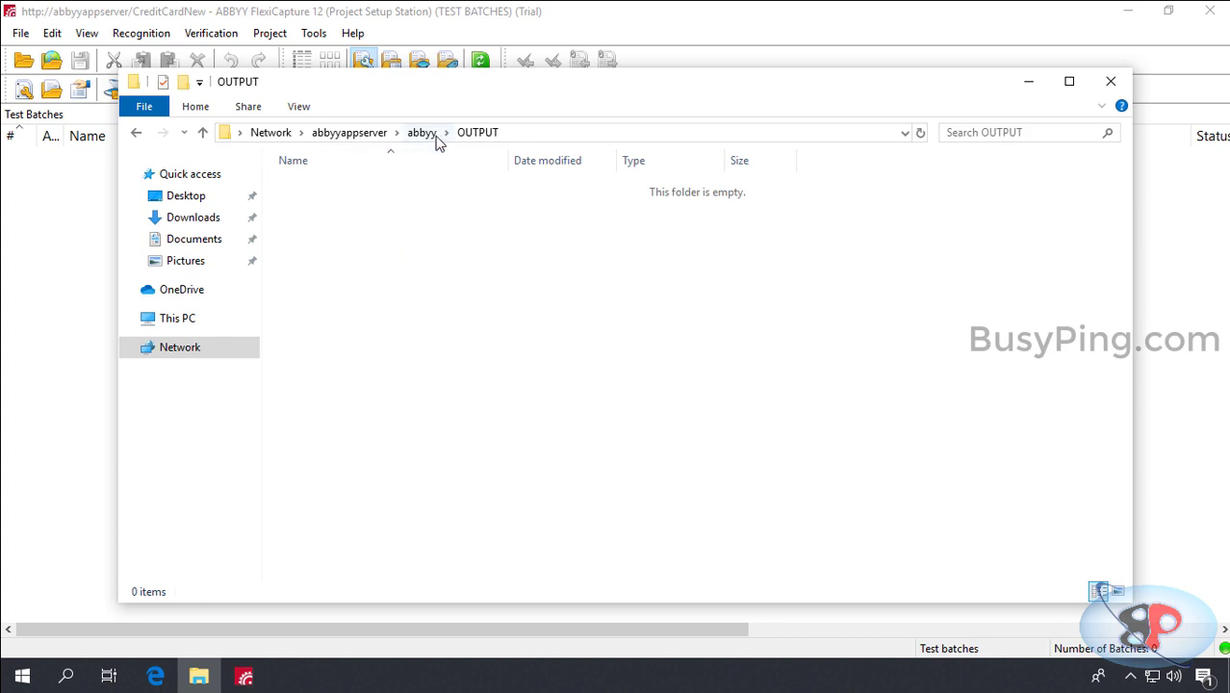
left_click(433, 134)
double_click(375, 263)
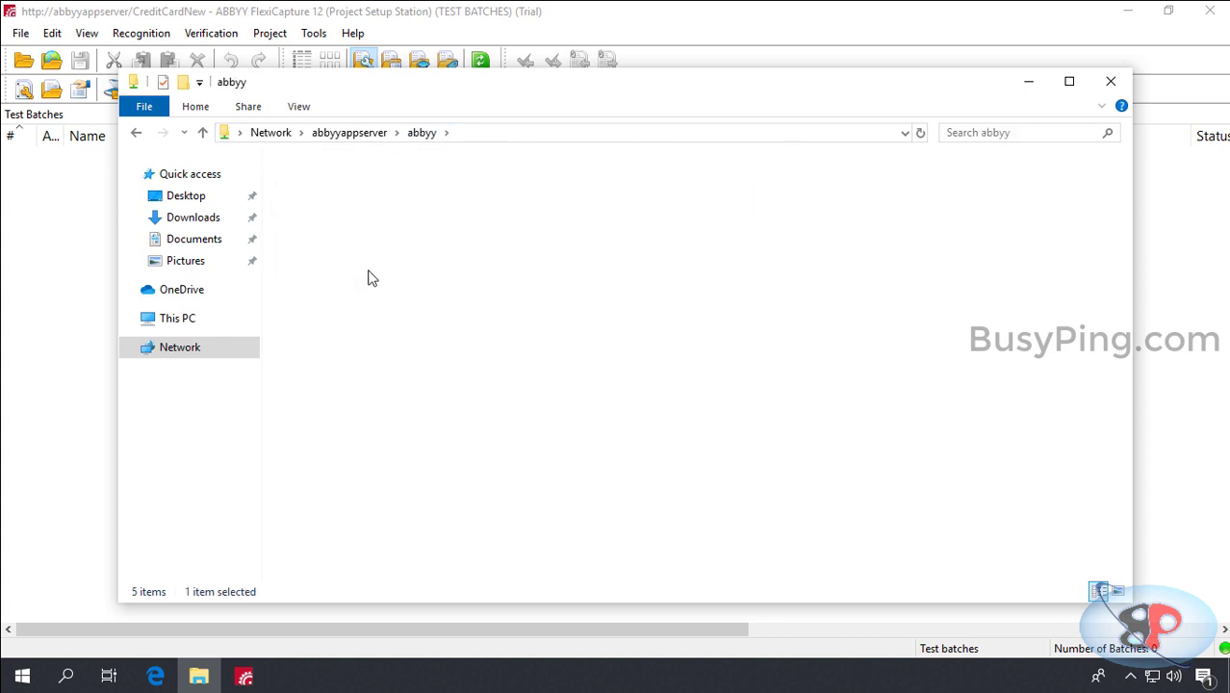
left_click(423, 134)
double_click(375, 207)
left_click(426, 134)
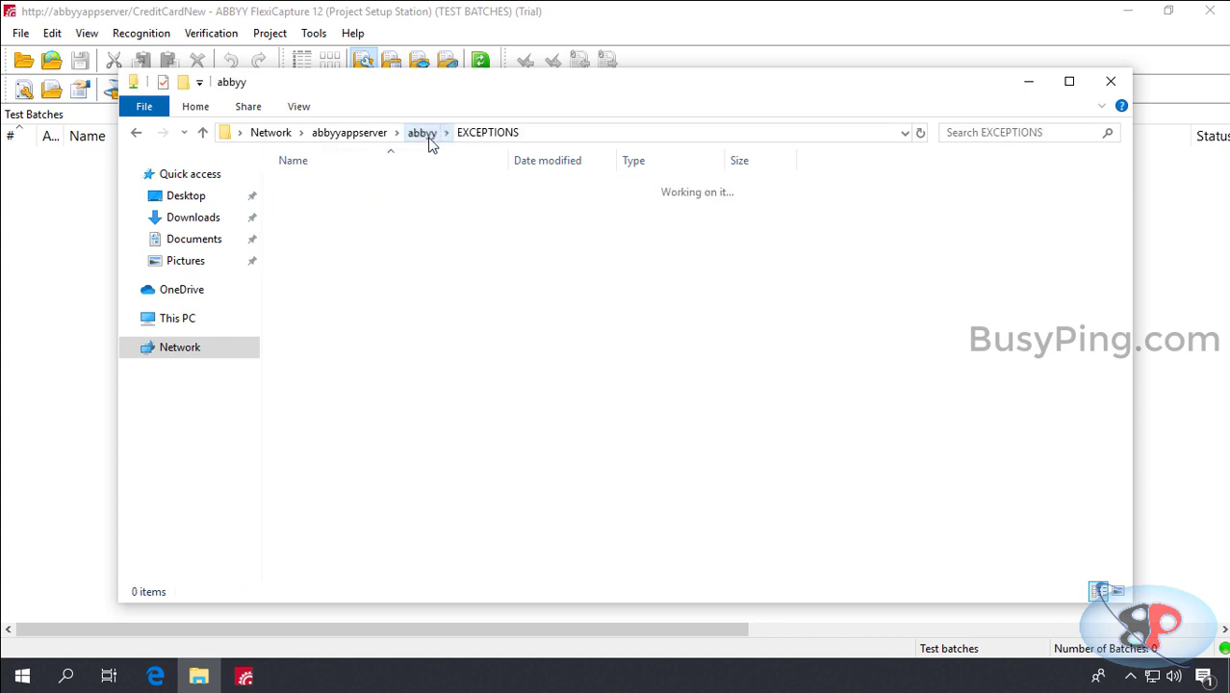
Step: Close File Explorer and start a new profile from Project > Image Import Profiles
left_click(420, 322)
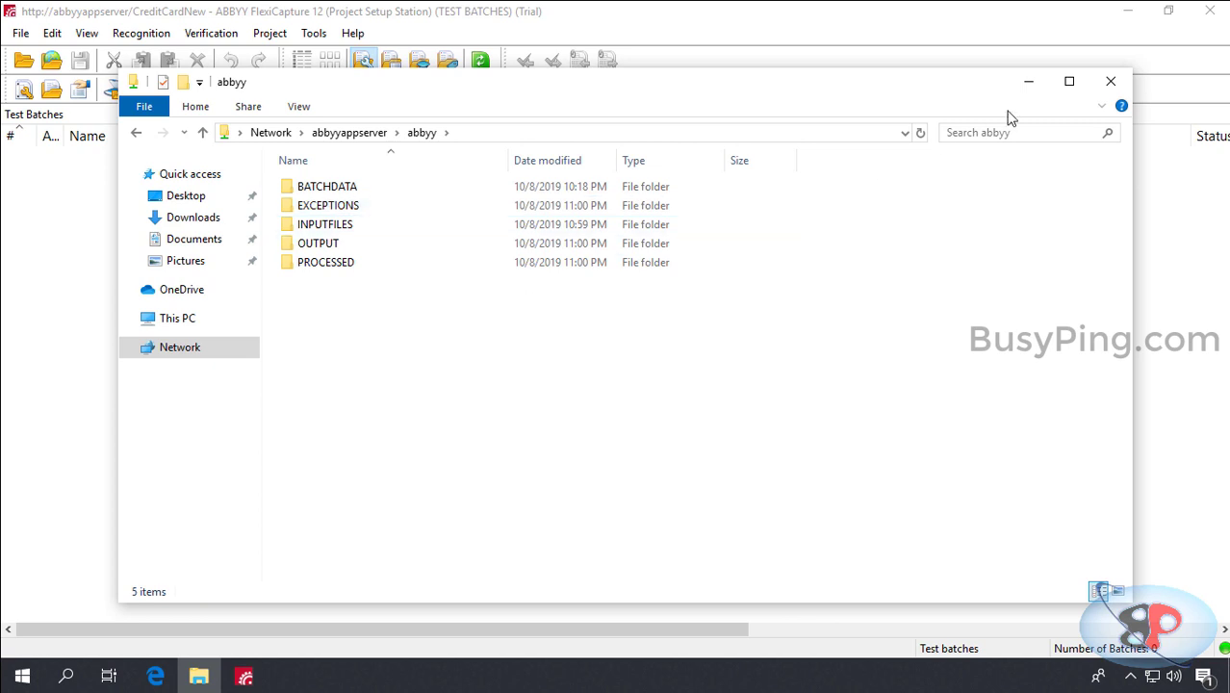
left_click(1120, 86)
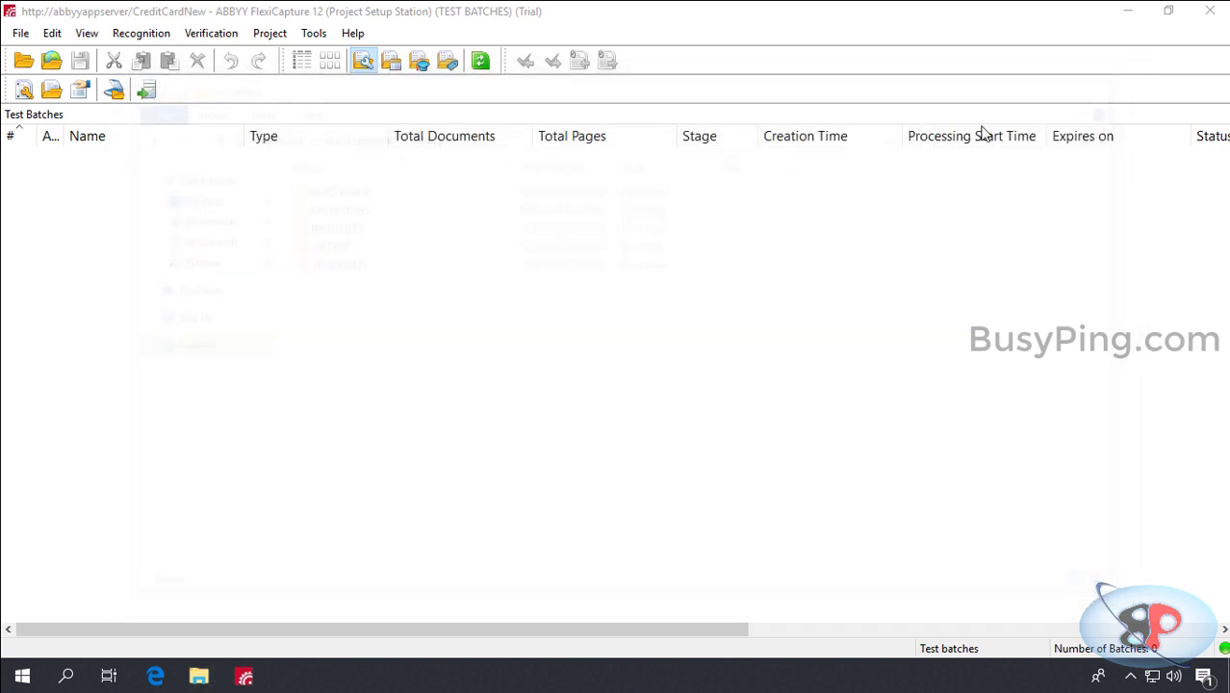
left_click(271, 34)
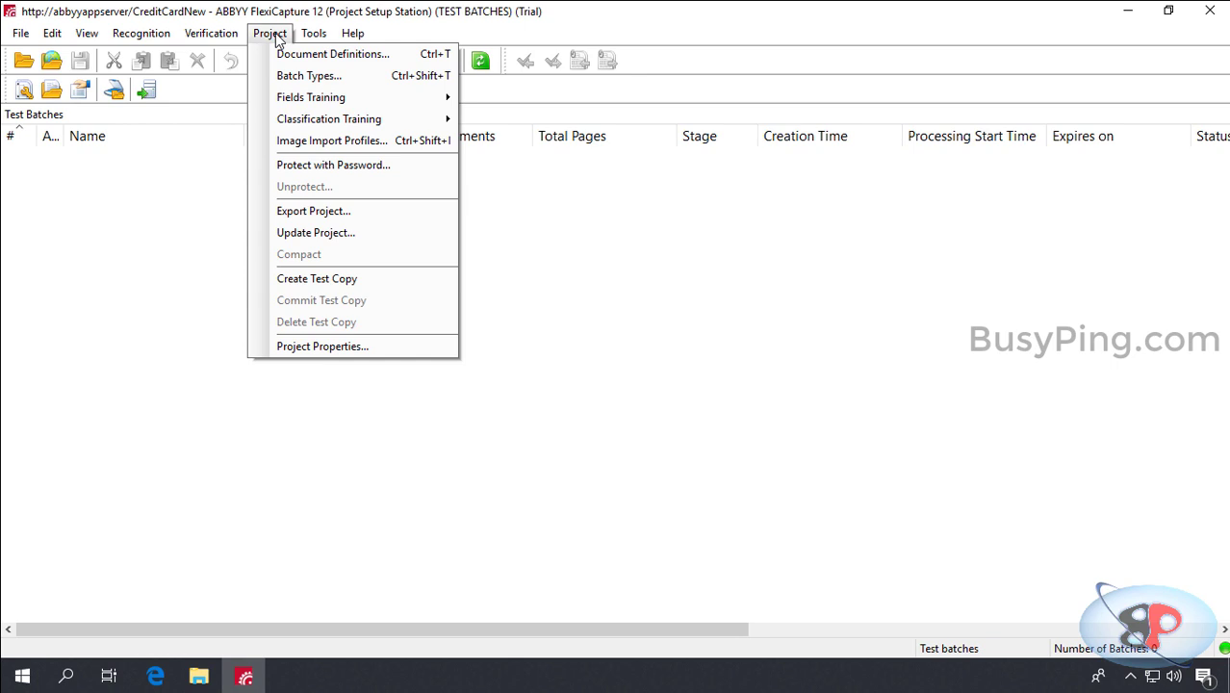
left_click(332, 144)
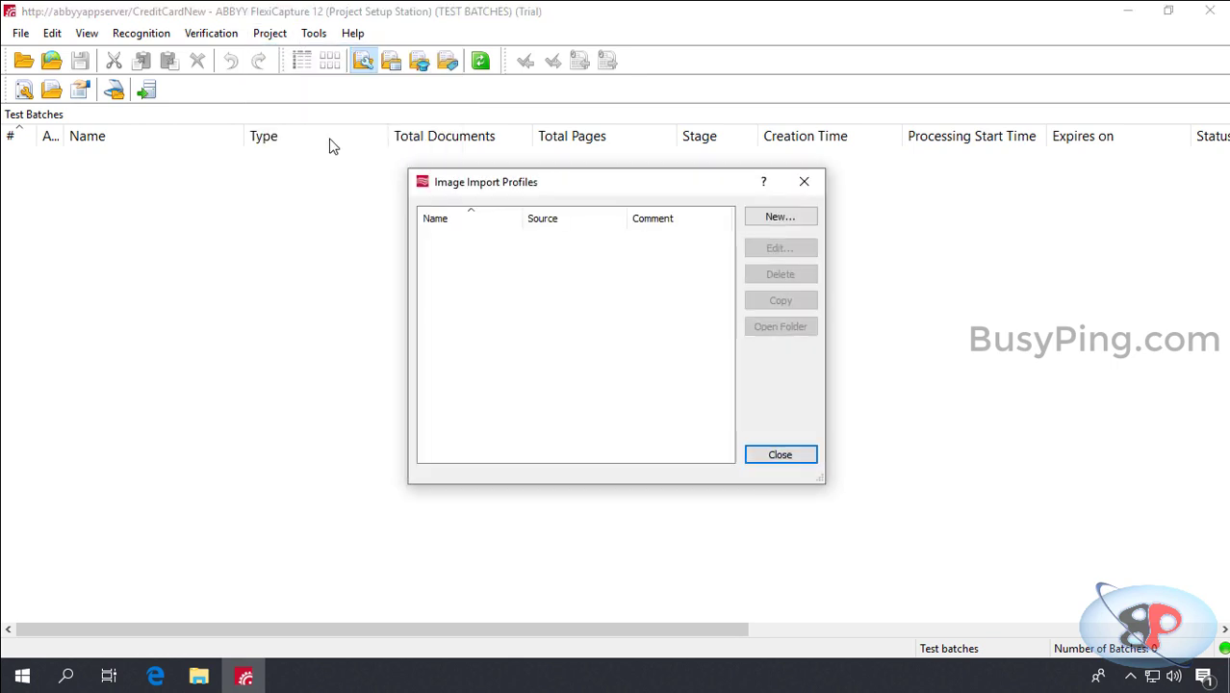
left_click(799, 216)
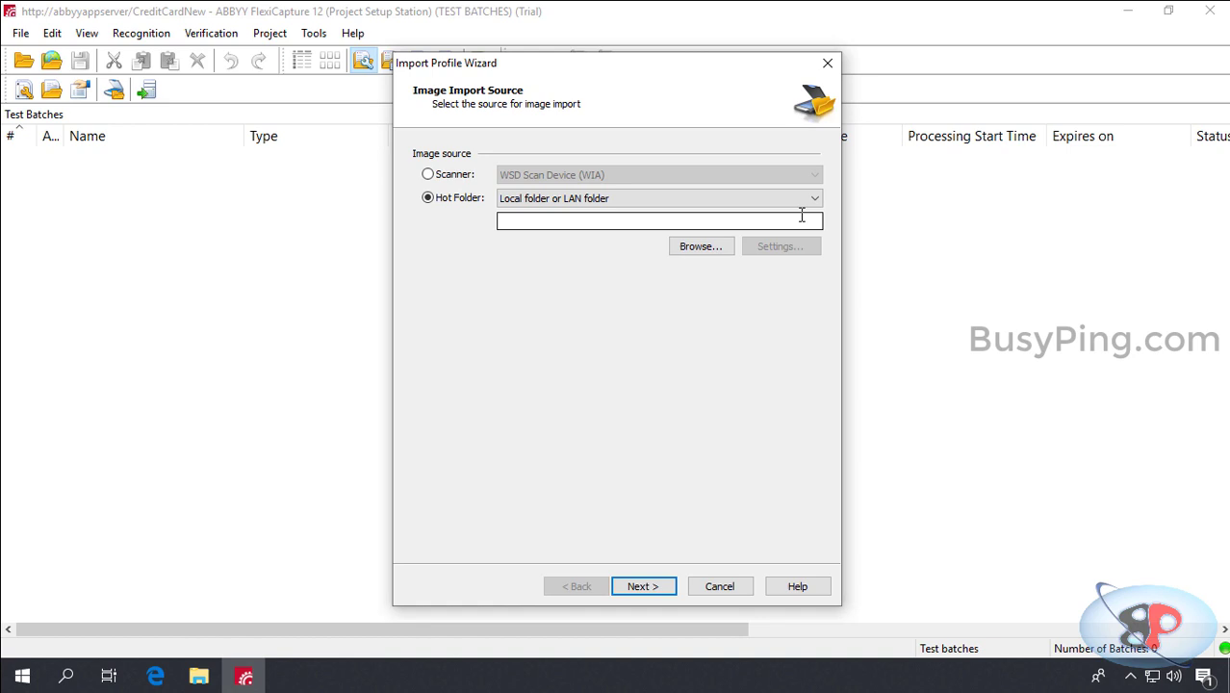
Step: Set the hot folder source to Local folder or LAN folder at \\abbyyappserver\abbyy\inputfiles
left_click(814, 200)
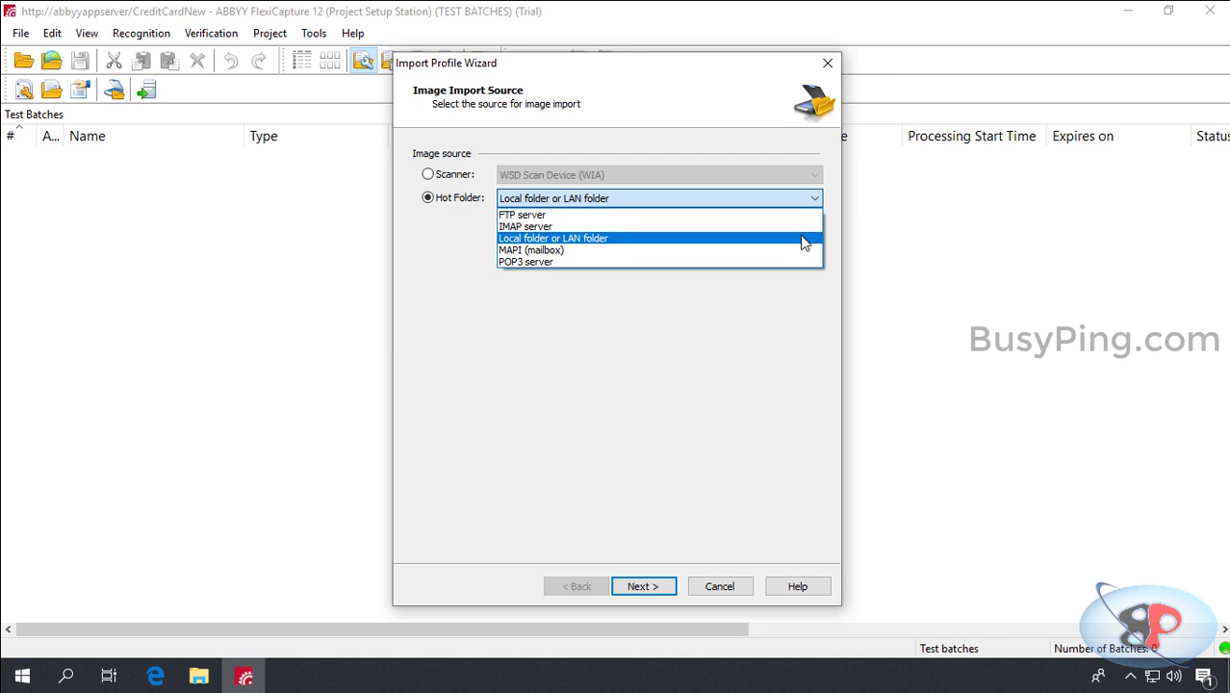
left_click(804, 239)
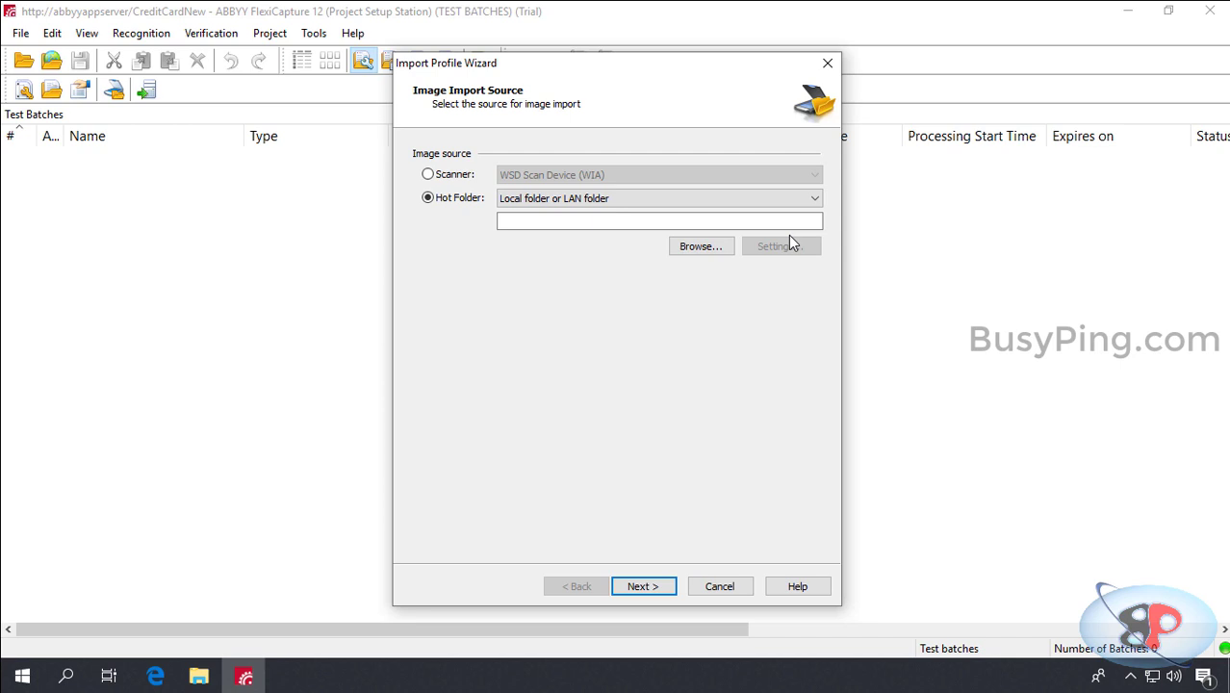
left_click(780, 225)
type("\\\\")
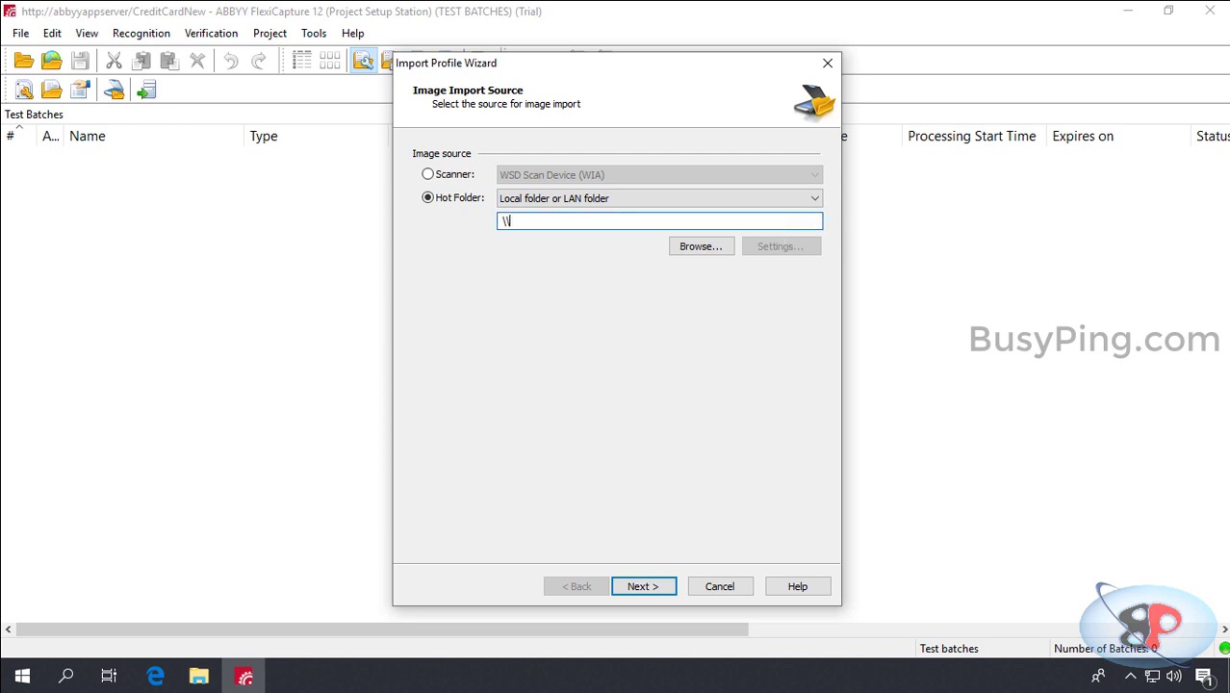
type("abbyyappserver\\abbyy")
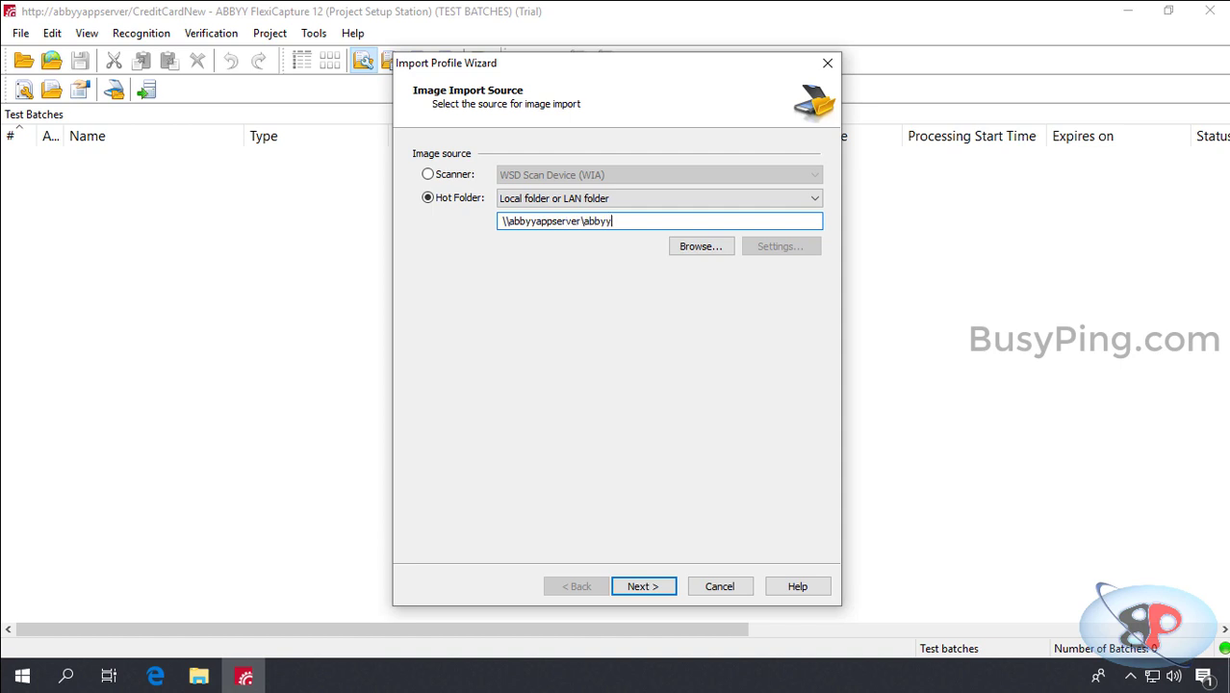
type("\\inputfiles")
Step: Enable checking the hot folder every 20 seconds and advance to the purge options page
left_click(643, 586)
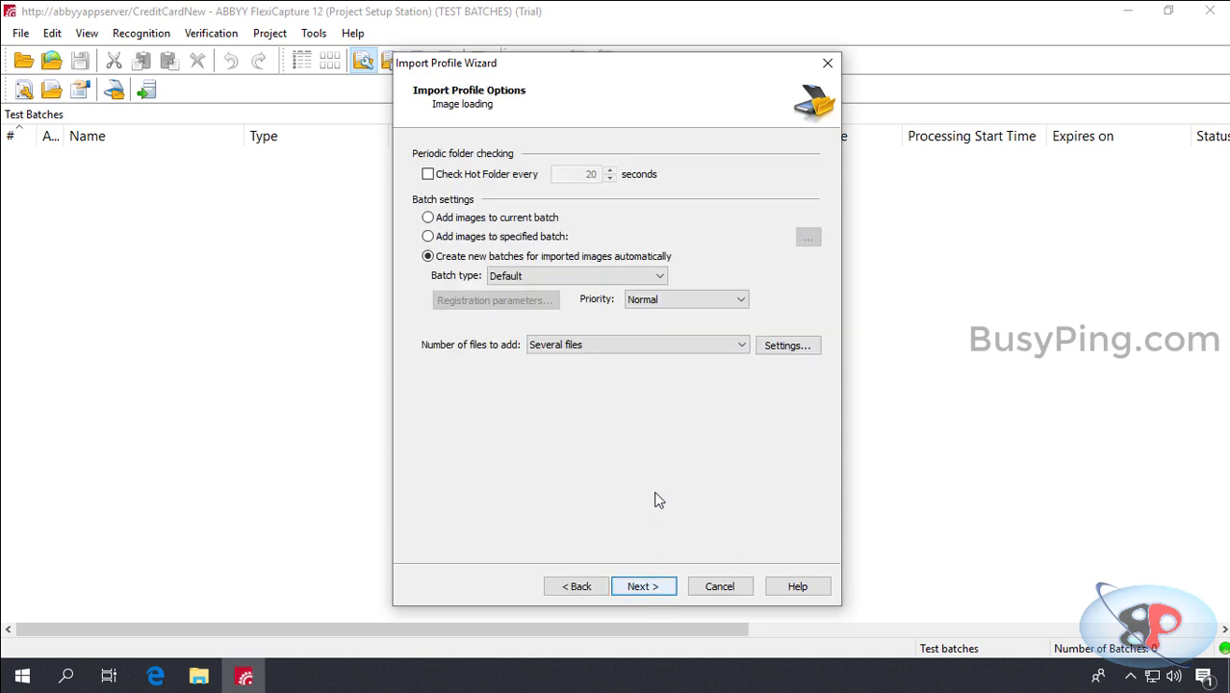
left_click(489, 179)
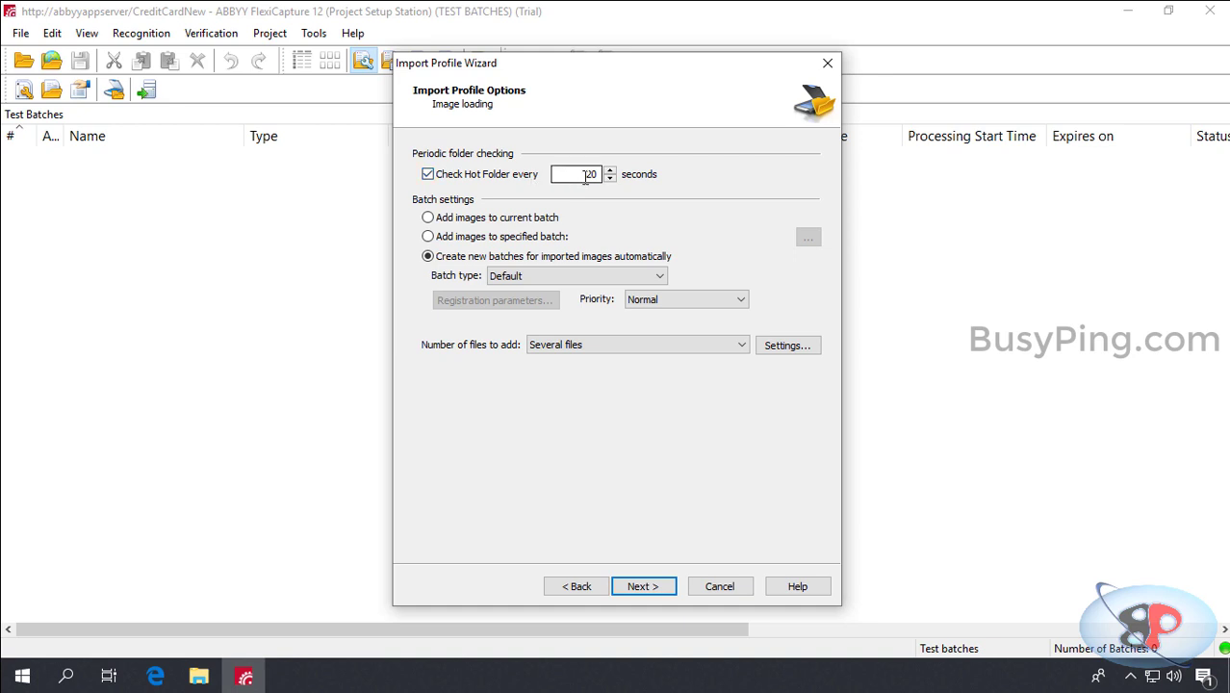
left_click_drag(578, 175, 598, 177)
key("BackSpace")
type("20")
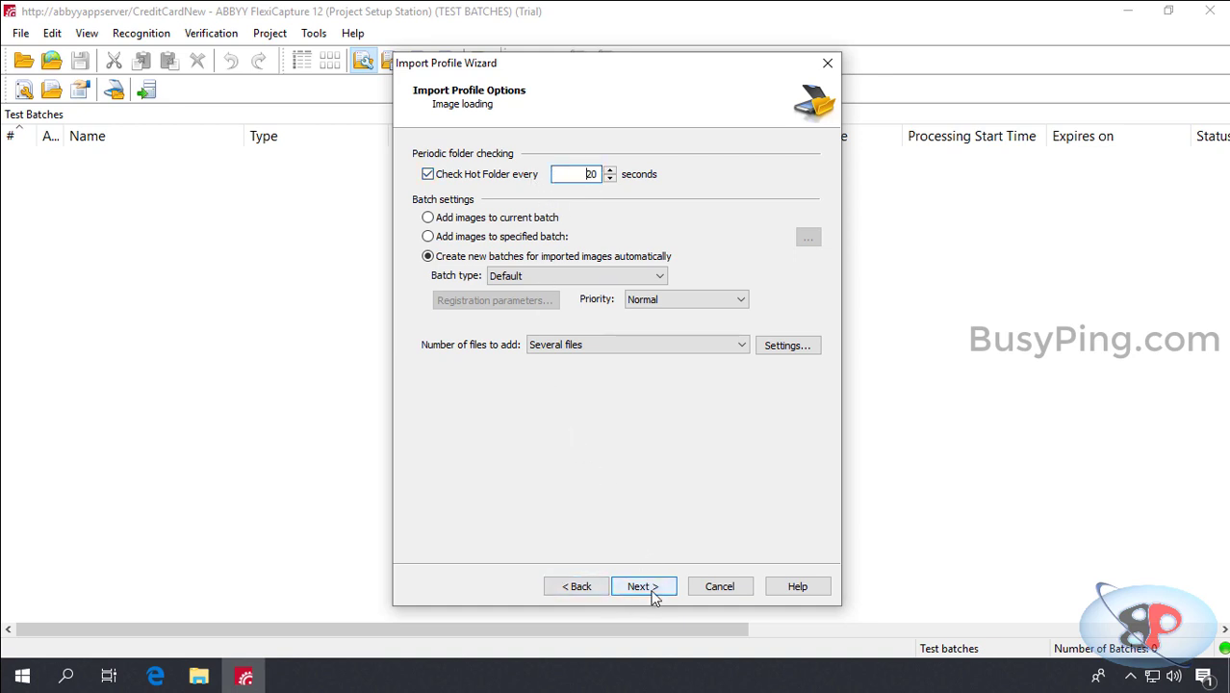
left_click(643, 586)
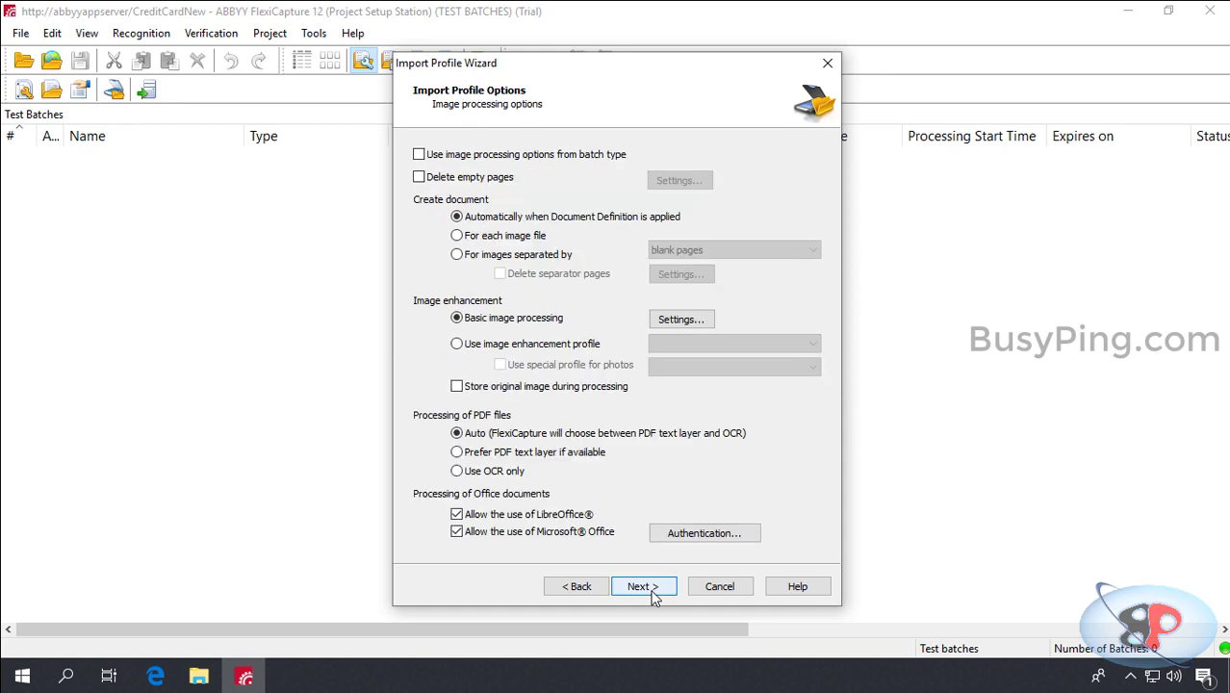
left_click(653, 596)
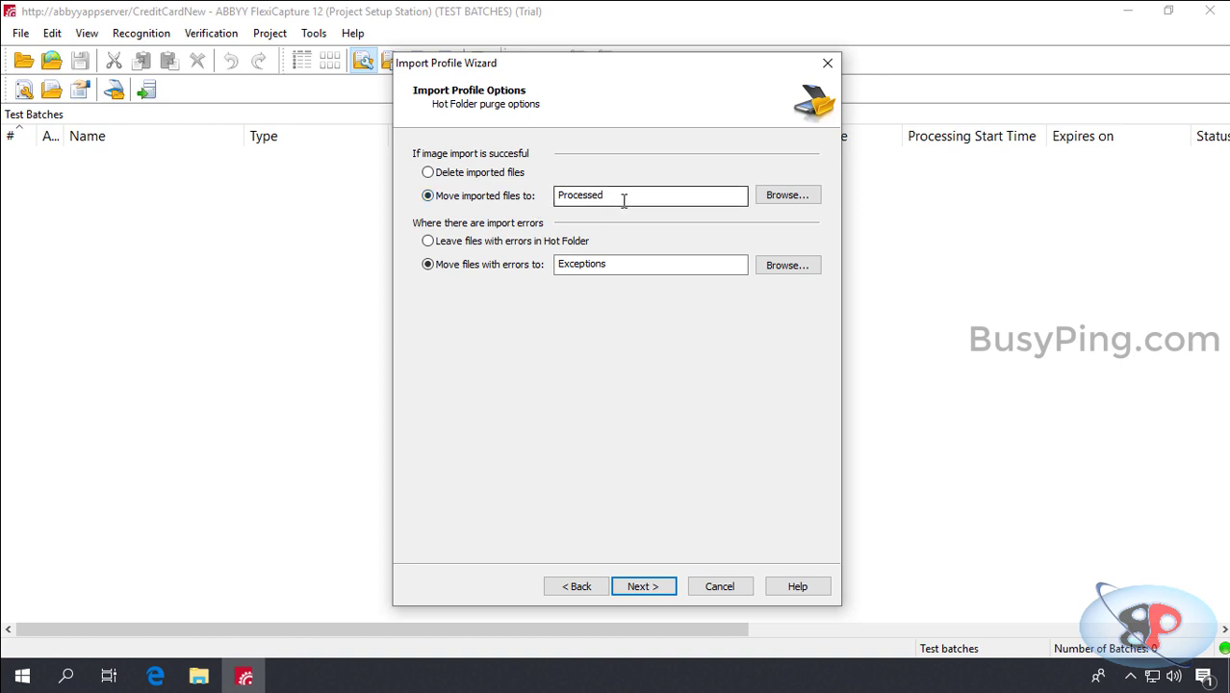
Step: Send processed files to \\abbyyappserver\abbyy\processed and errors to \\abbyyappserver\abbyy\exceptions, then finish with the default name
left_click_drag(623, 198, 554, 199)
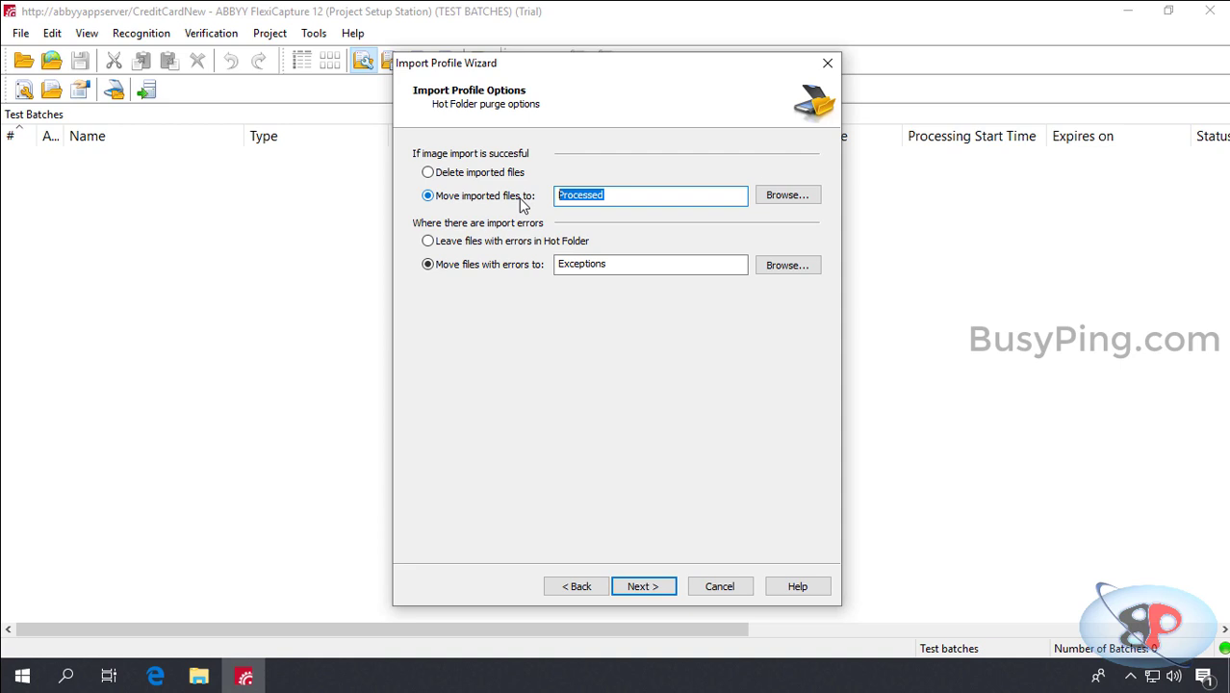
type("\\\\abbyyappserver\\abbyy")
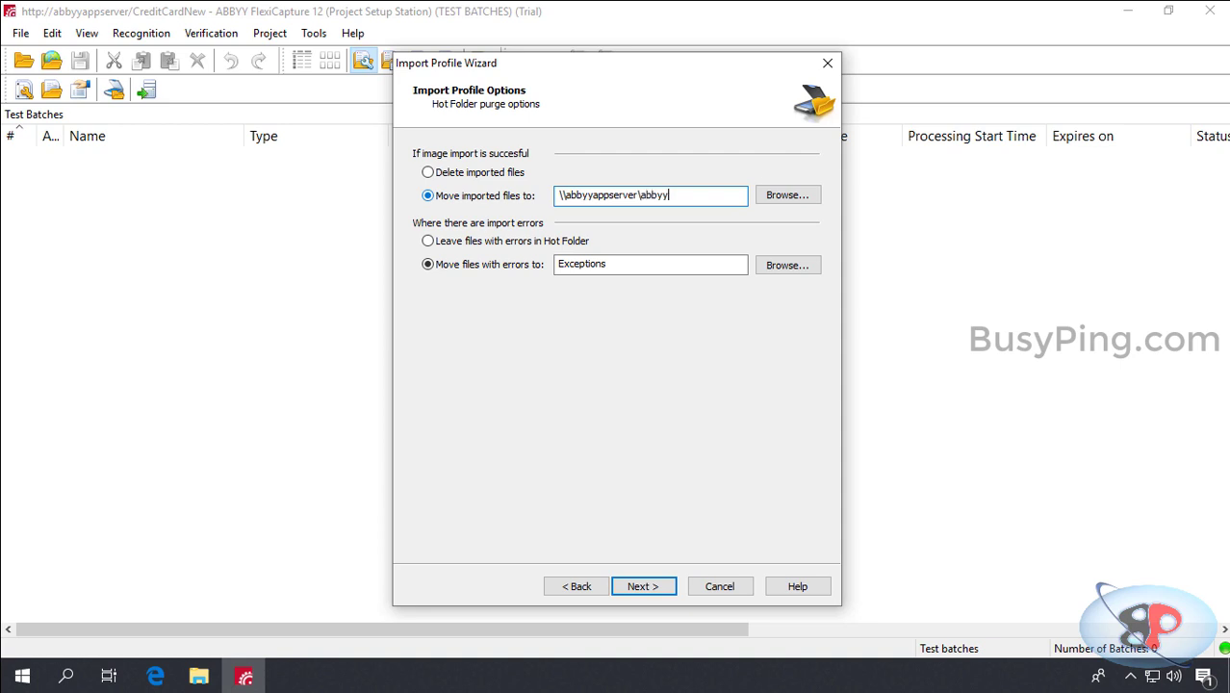
type("\\processed")
left_click_drag(644, 266, 500, 278)
type("\\\\abbyy")
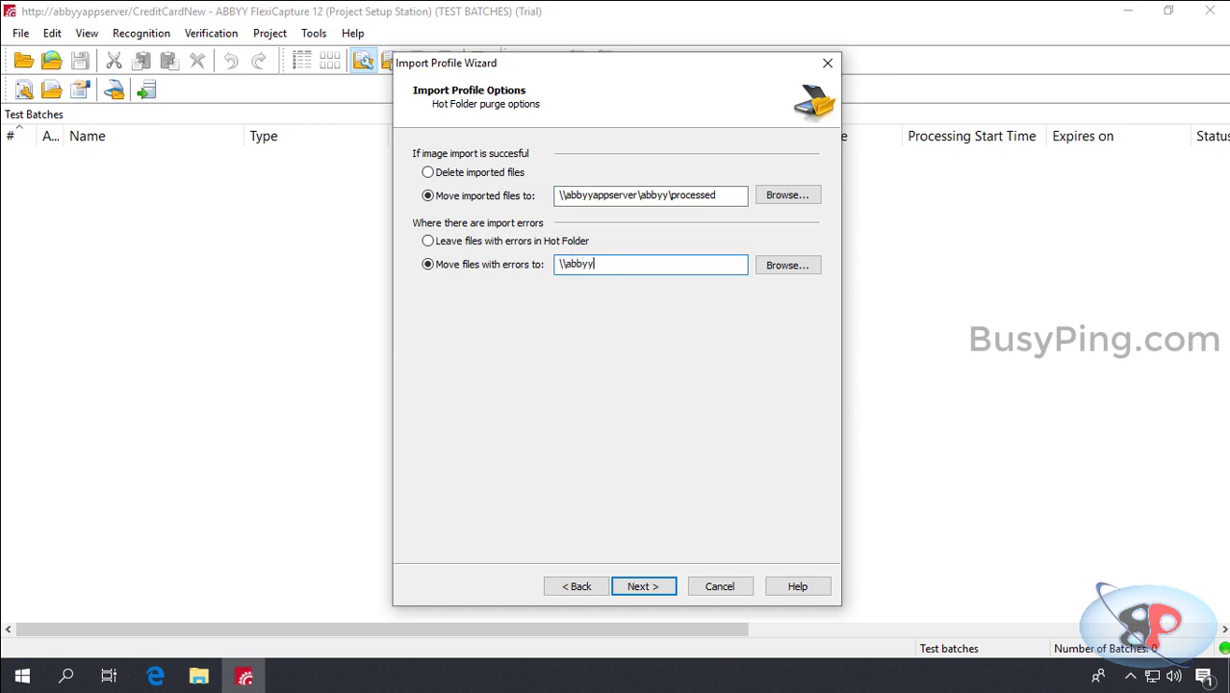
type("appserver\\abbyy\\exceptions")
left_click(643, 586)
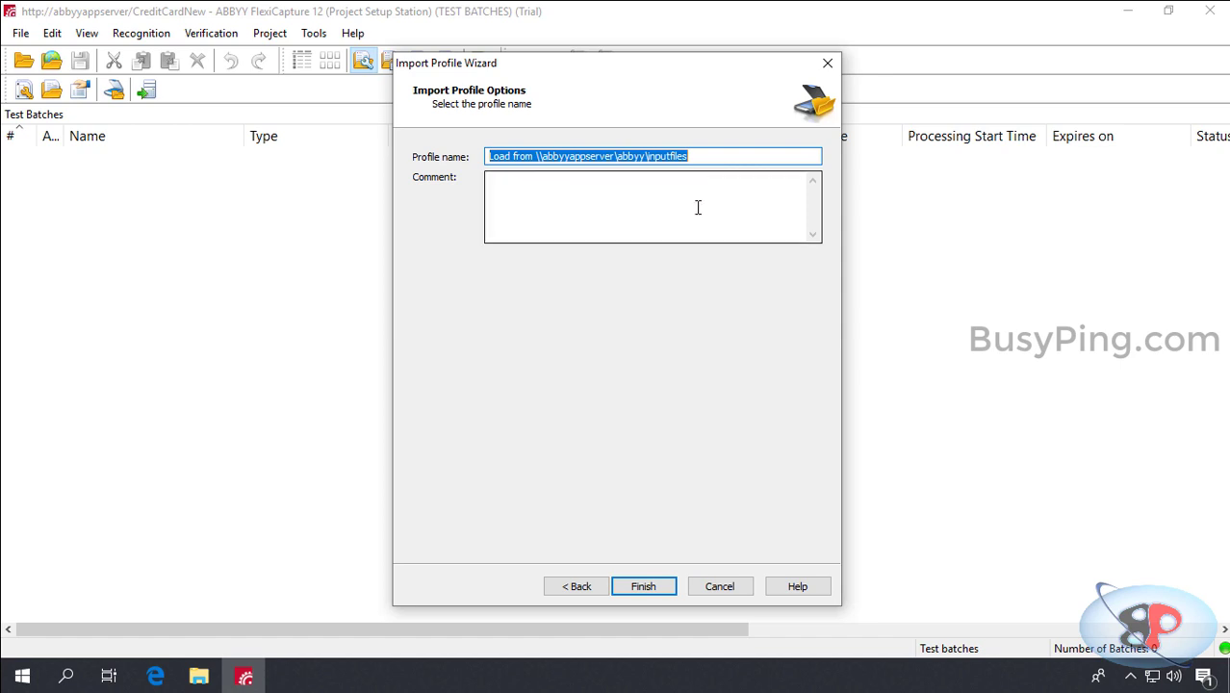
left_click(660, 586)
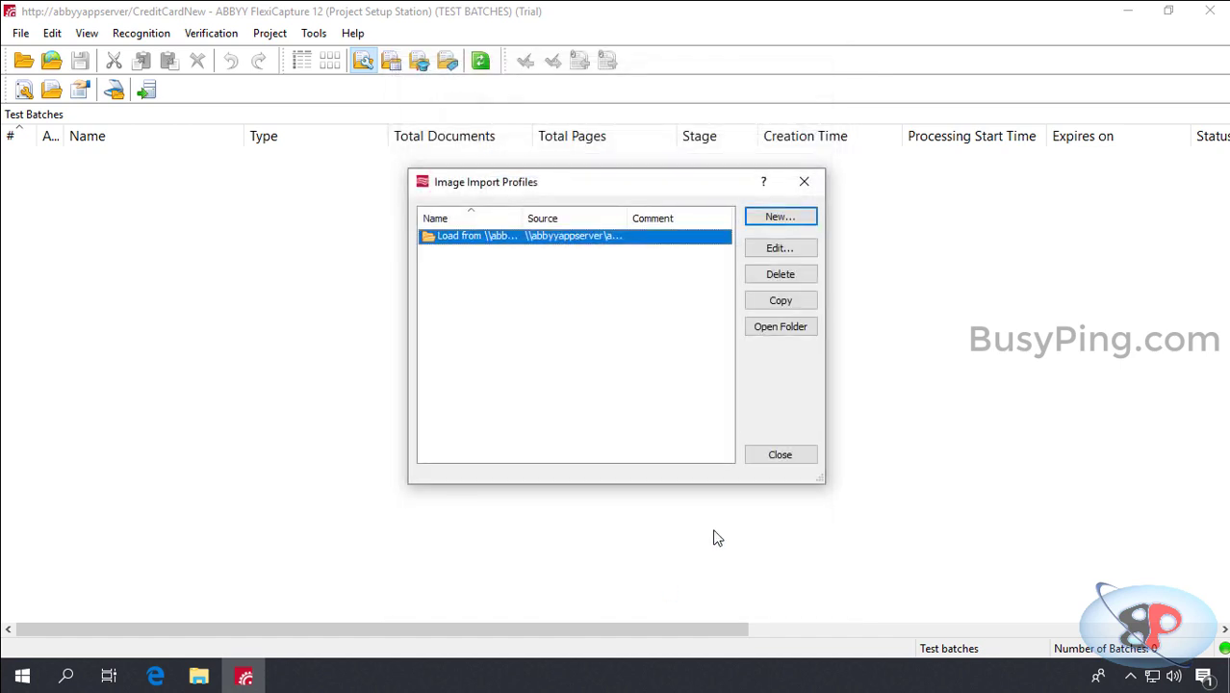
Step: Enter \\abbyyappserver\abbyy\output as CreditCardNew's export root path in Project Properties and apply it
left_click(782, 454)
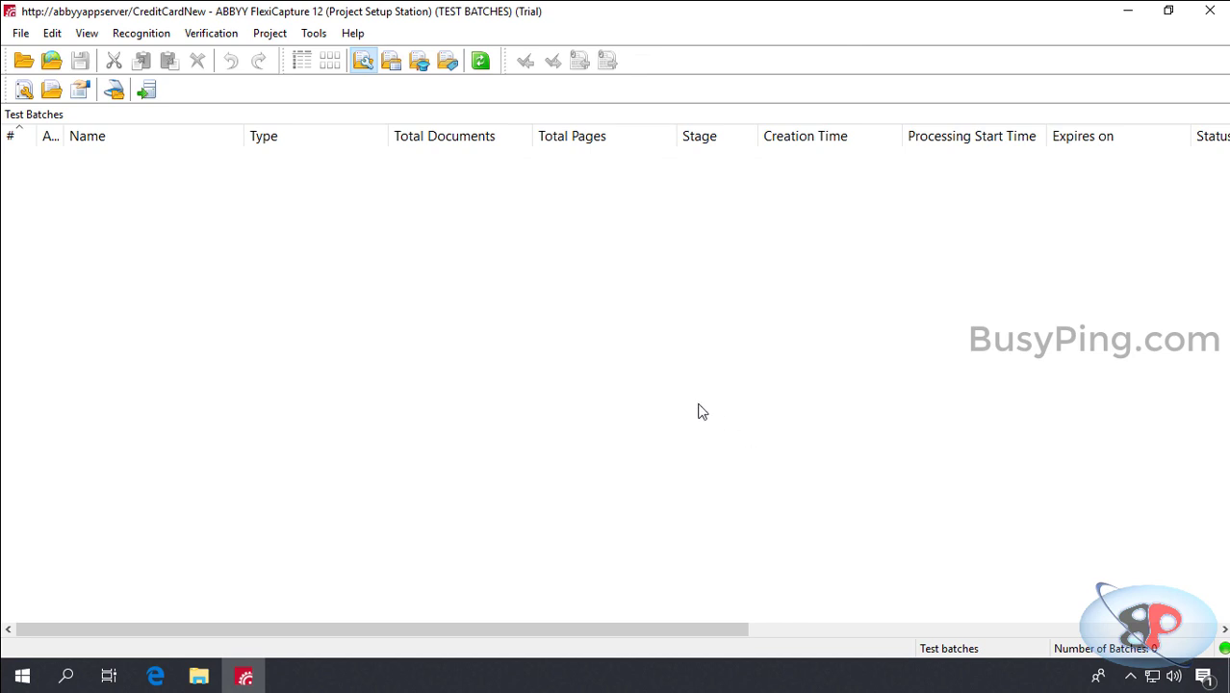
left_click(272, 35)
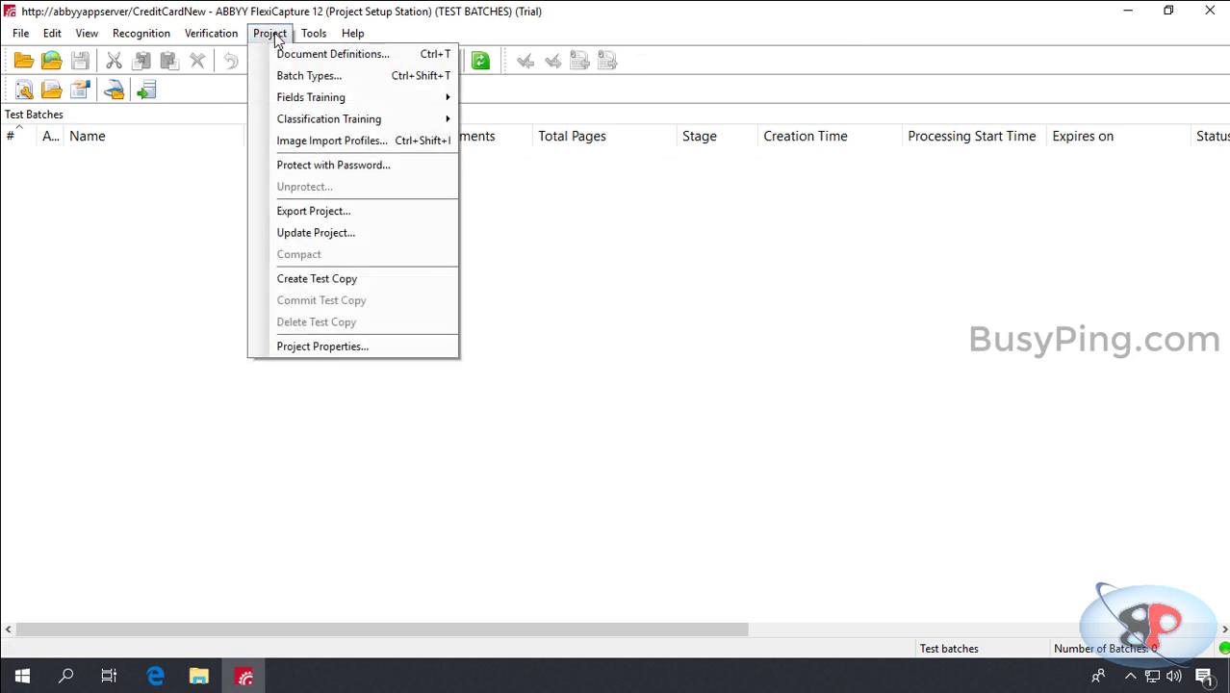
left_click(339, 349)
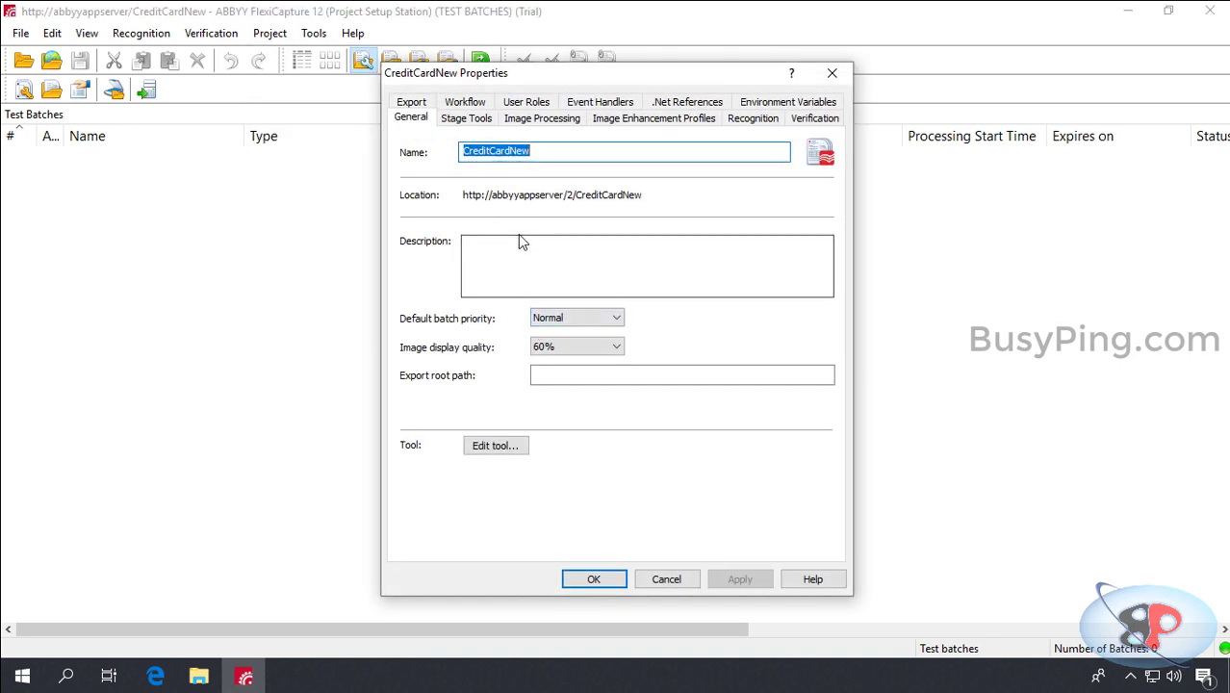
left_click(541, 375)
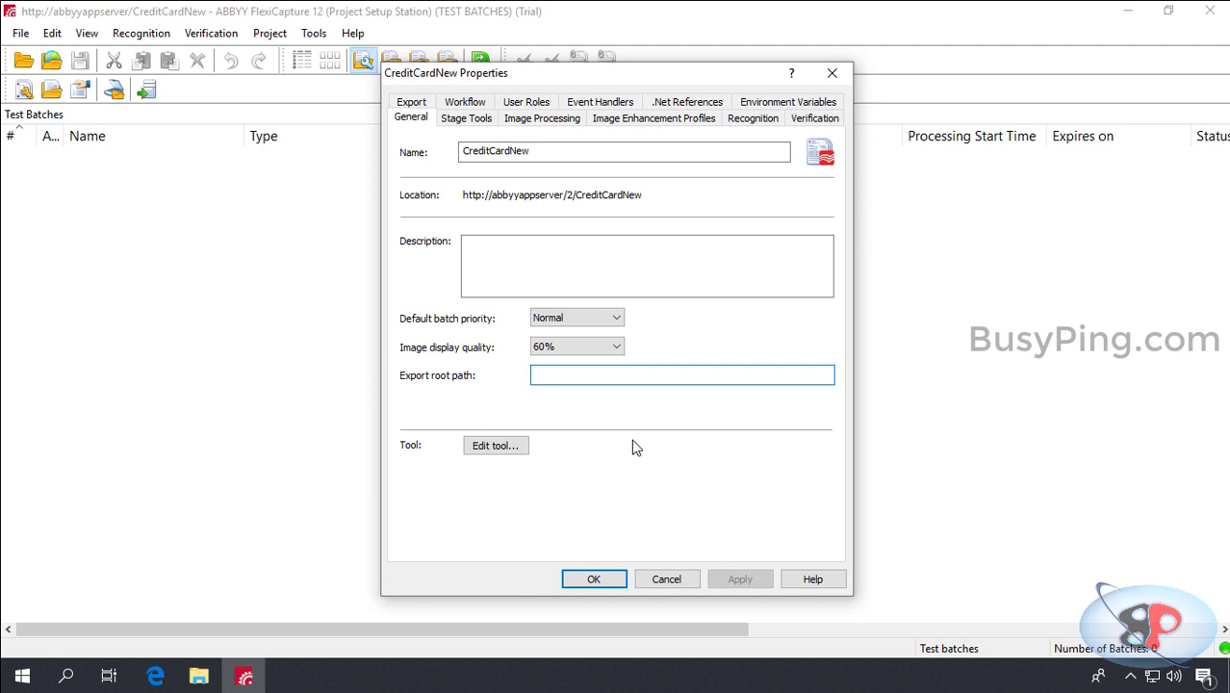
type("\\\\")
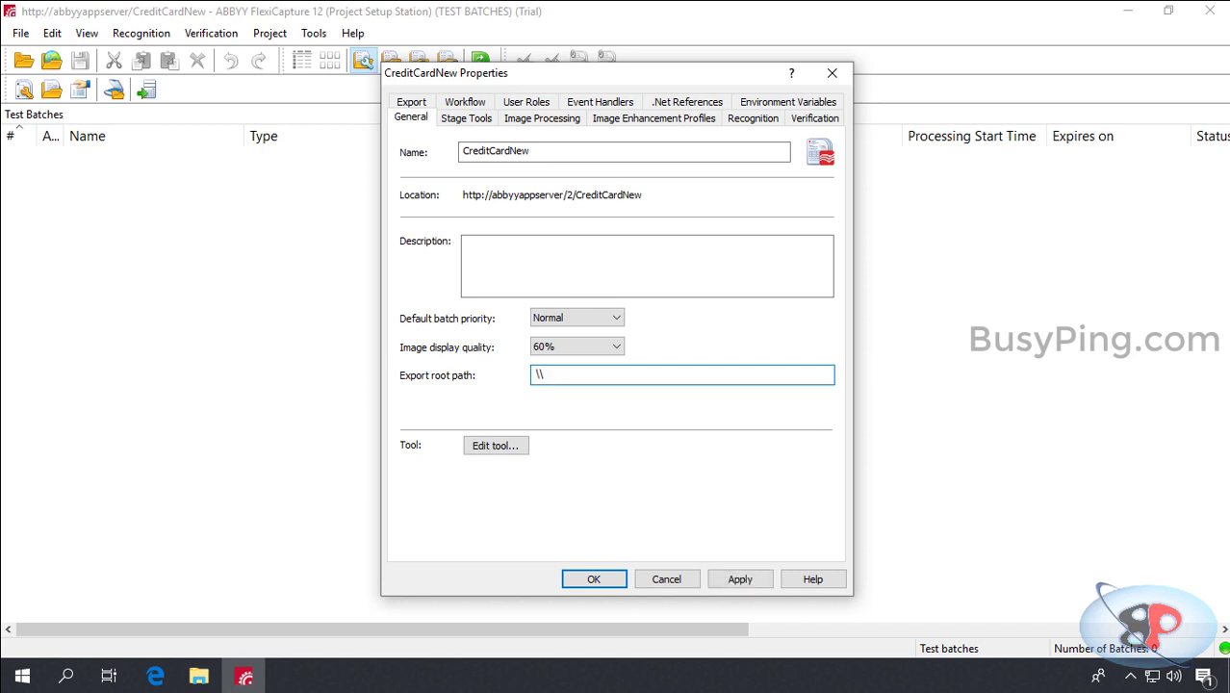
type("abbyyappserver\\abbyy\\output")
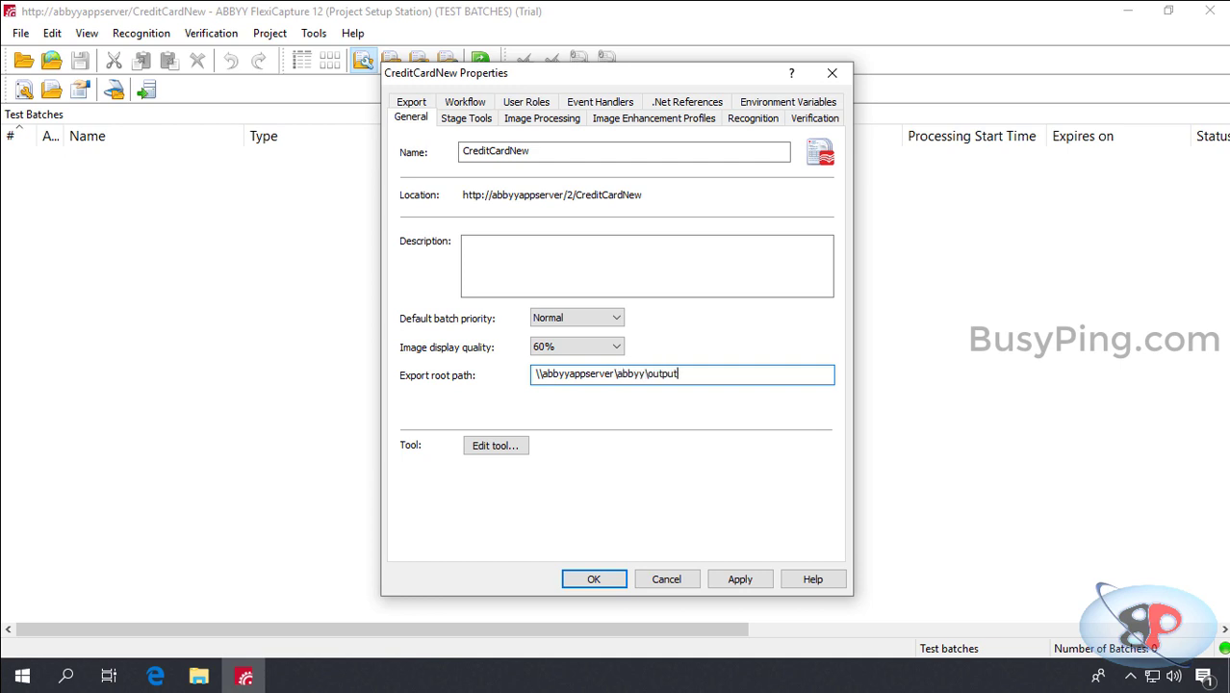
left_click(740, 578)
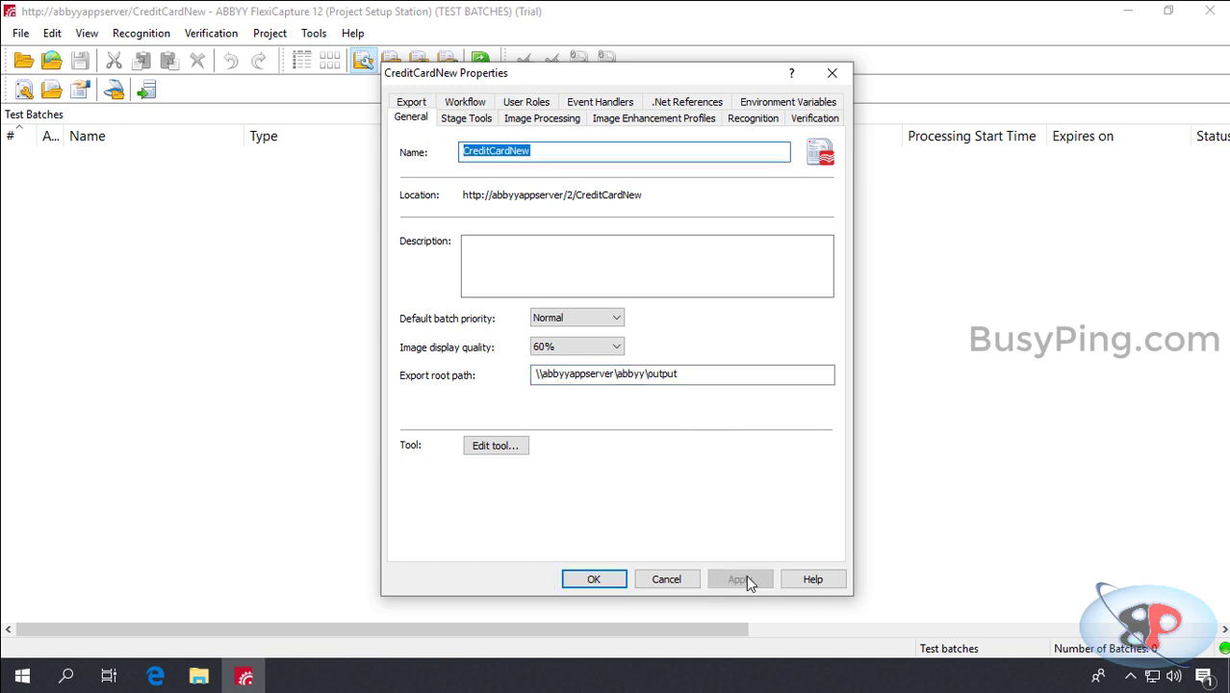
left_click(597, 578)
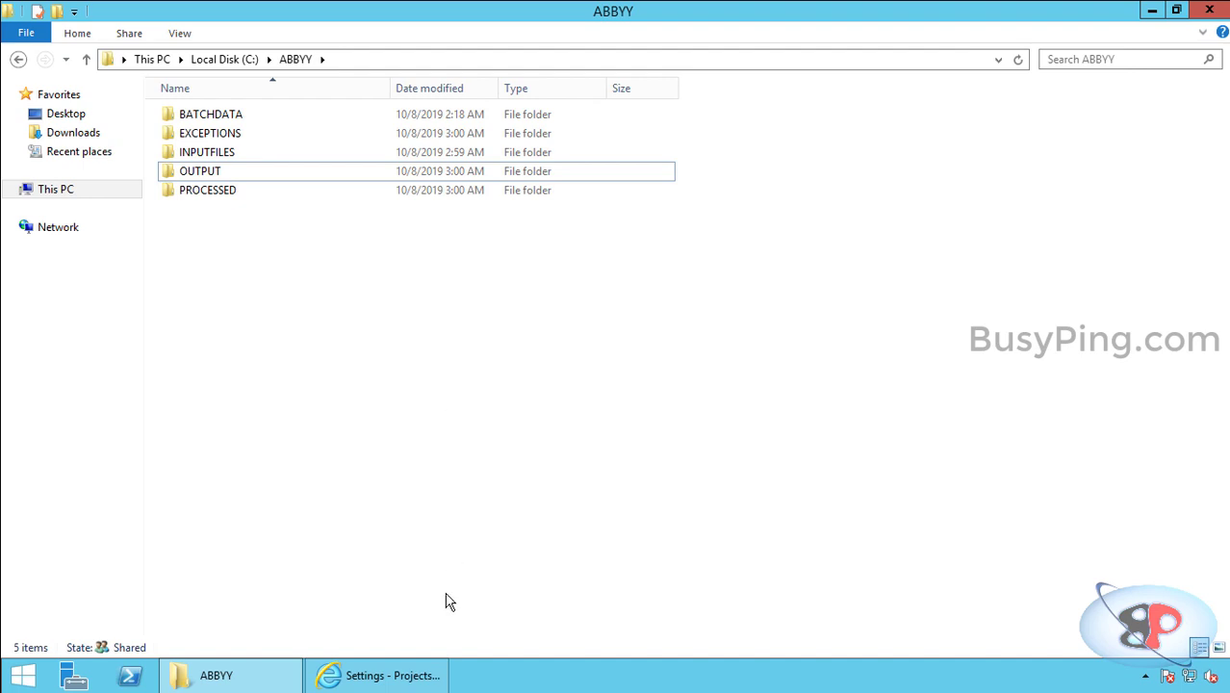
Step: Switch on the Hot folders toggle for CreditCardNew on the Settings - Projects page
left_click(428, 673)
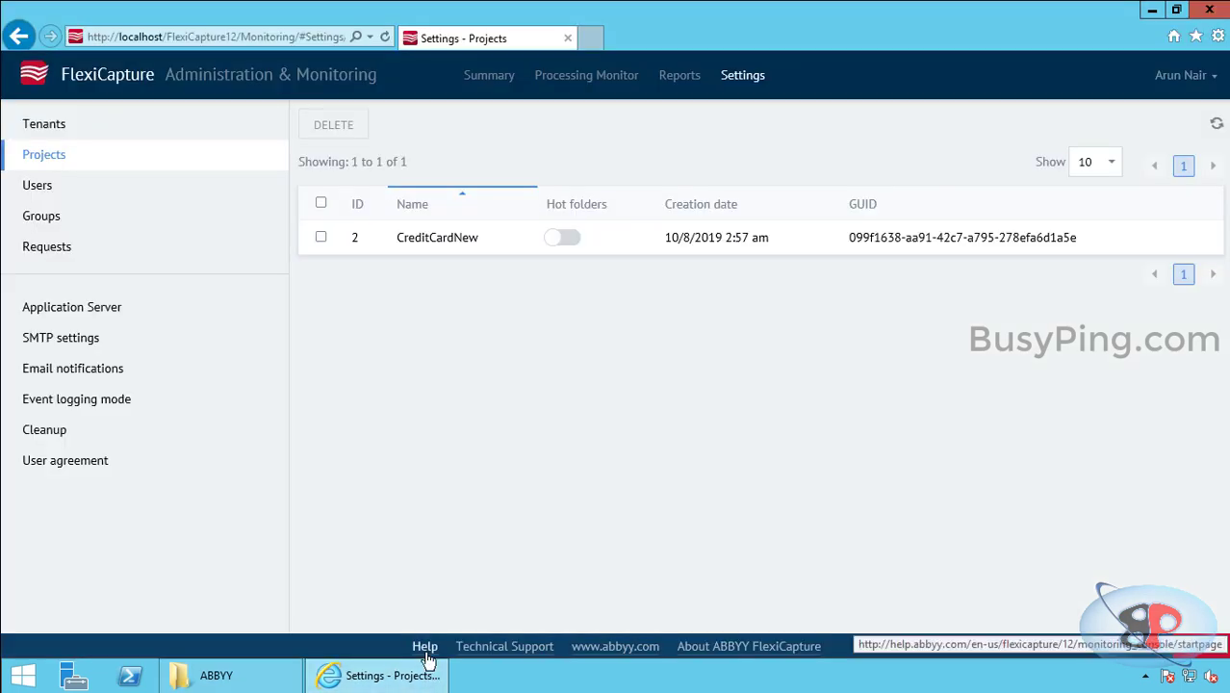
left_click(427, 647)
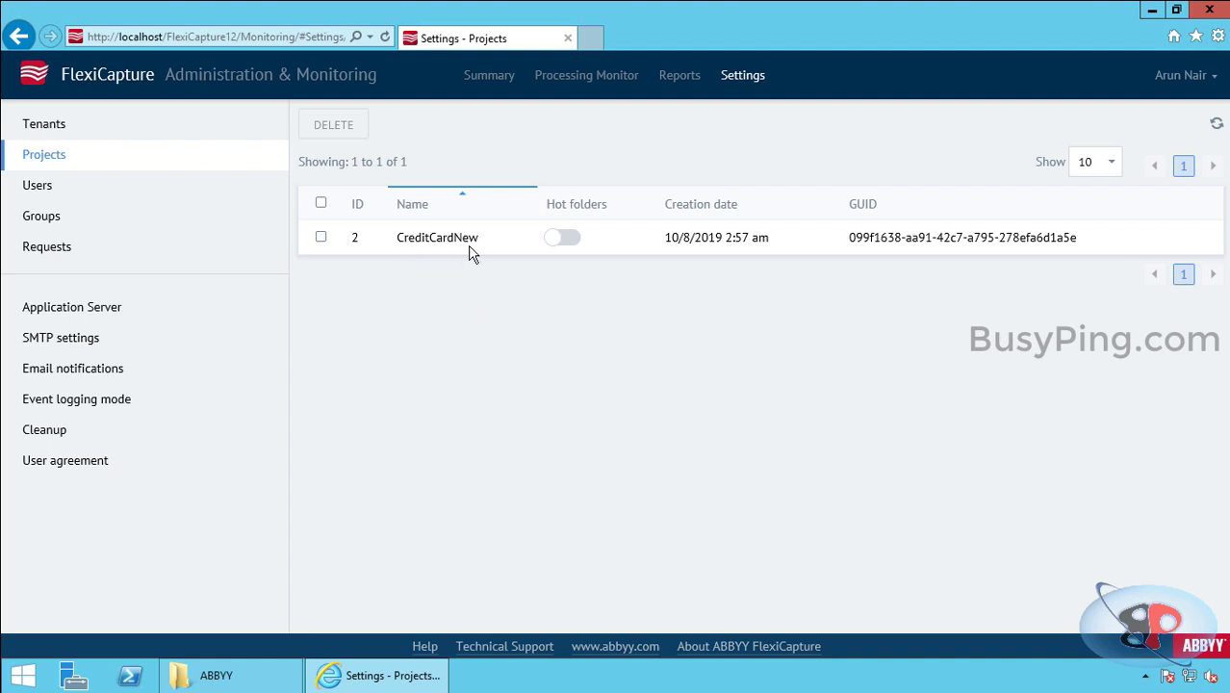
left_click(578, 244)
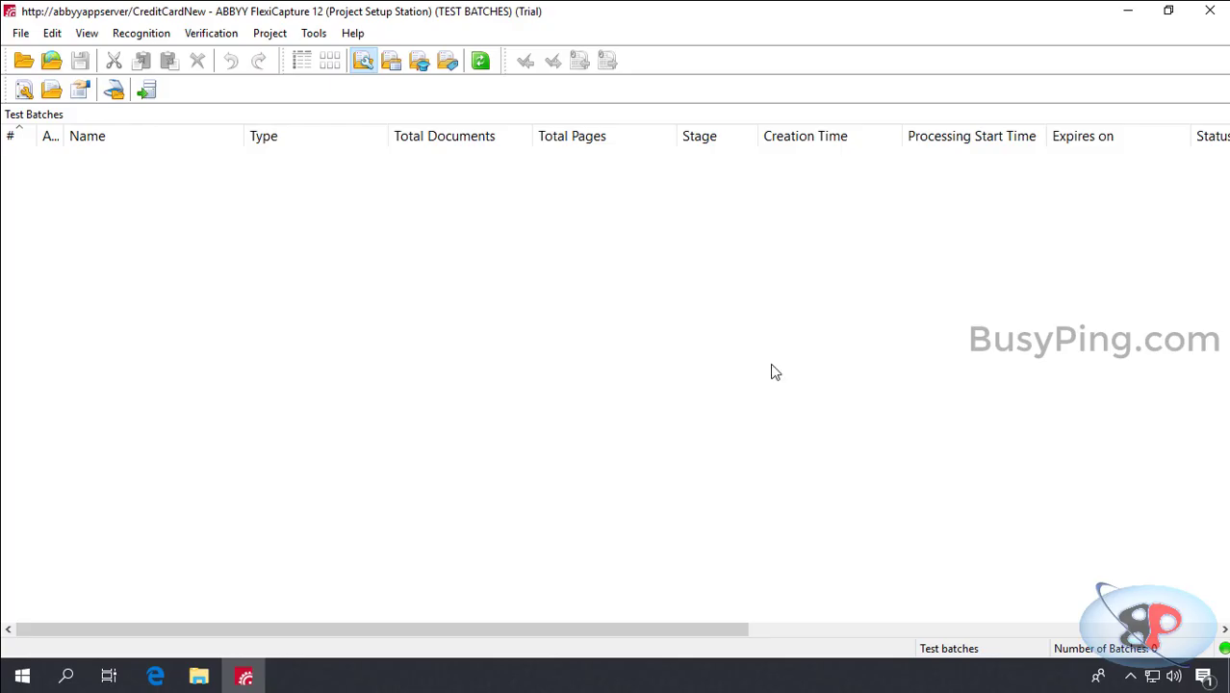
Step: Open C:\TEST Project\Sample Images containing the six sample credit card statements
left_click(198, 676)
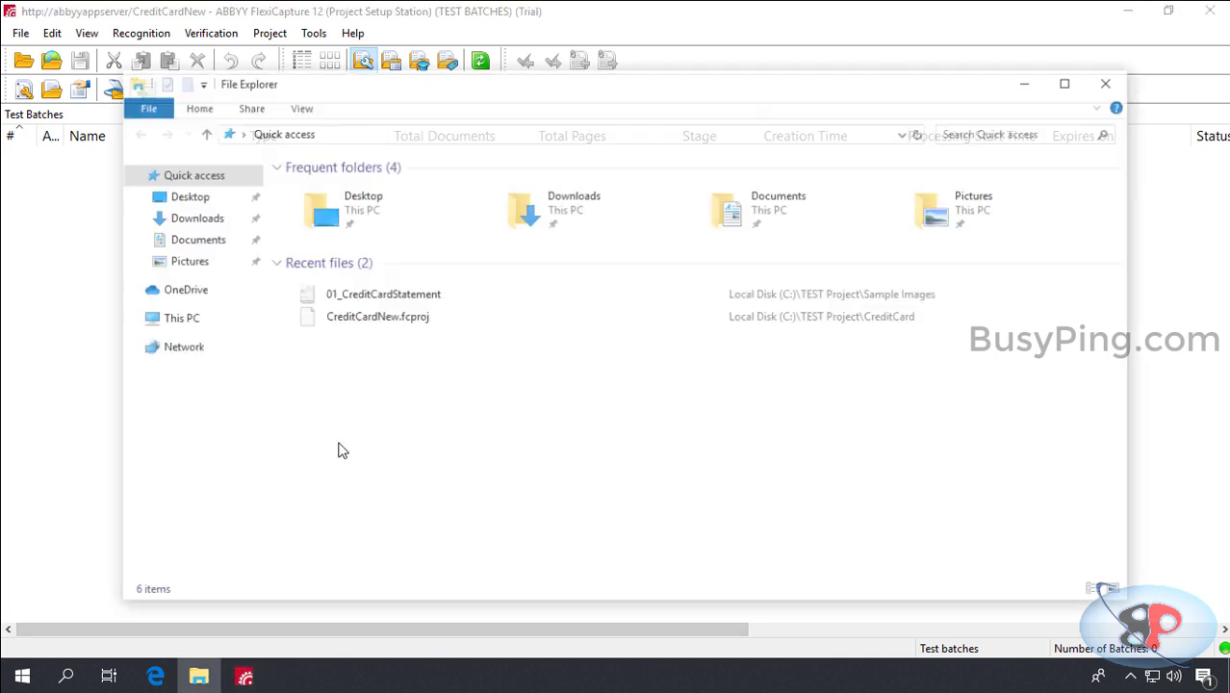
left_click(241, 318)
double_click(412, 382)
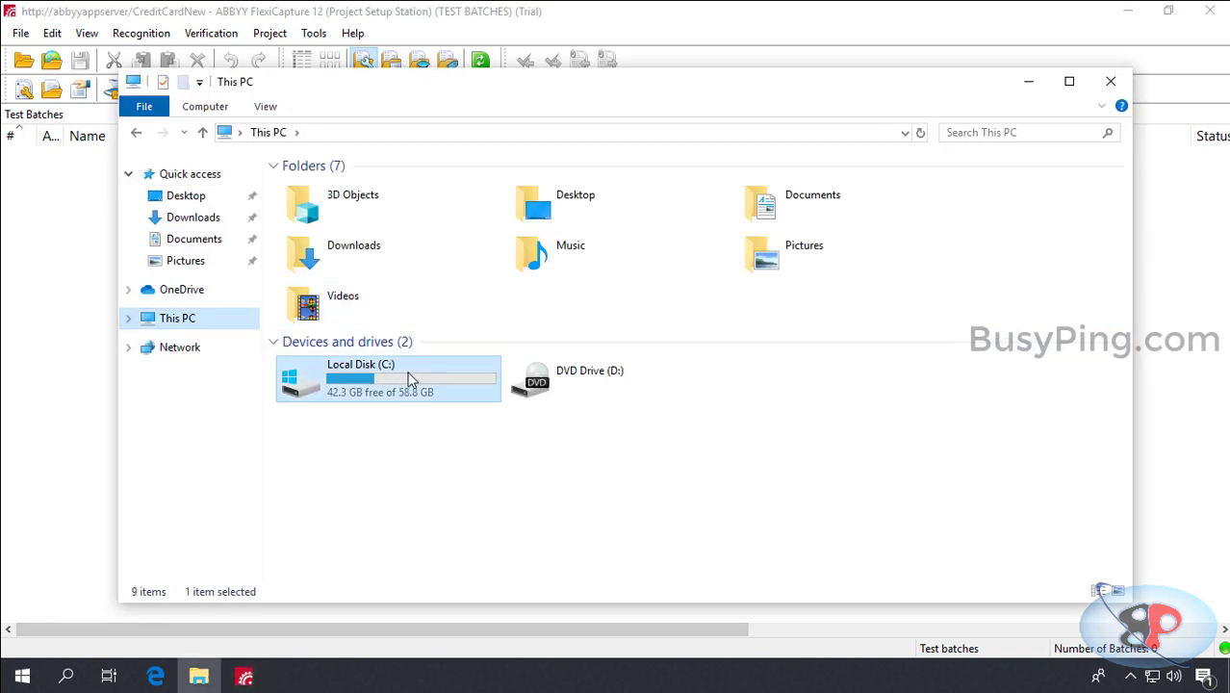
double_click(357, 243)
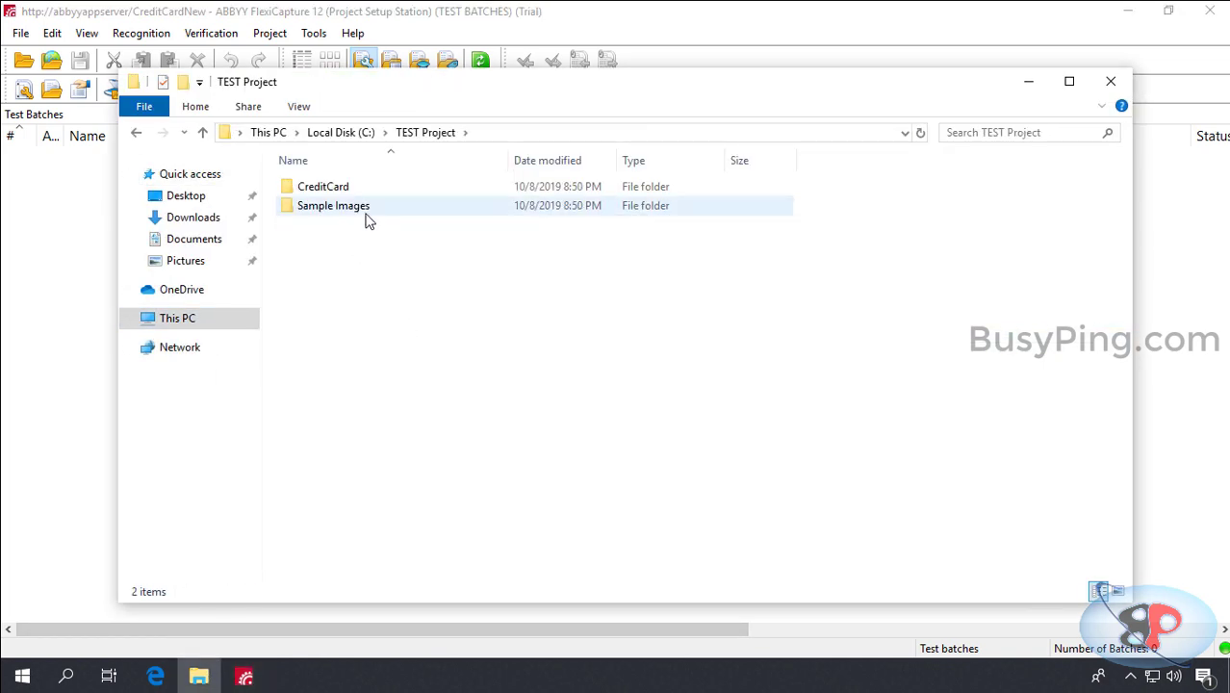
double_click(365, 206)
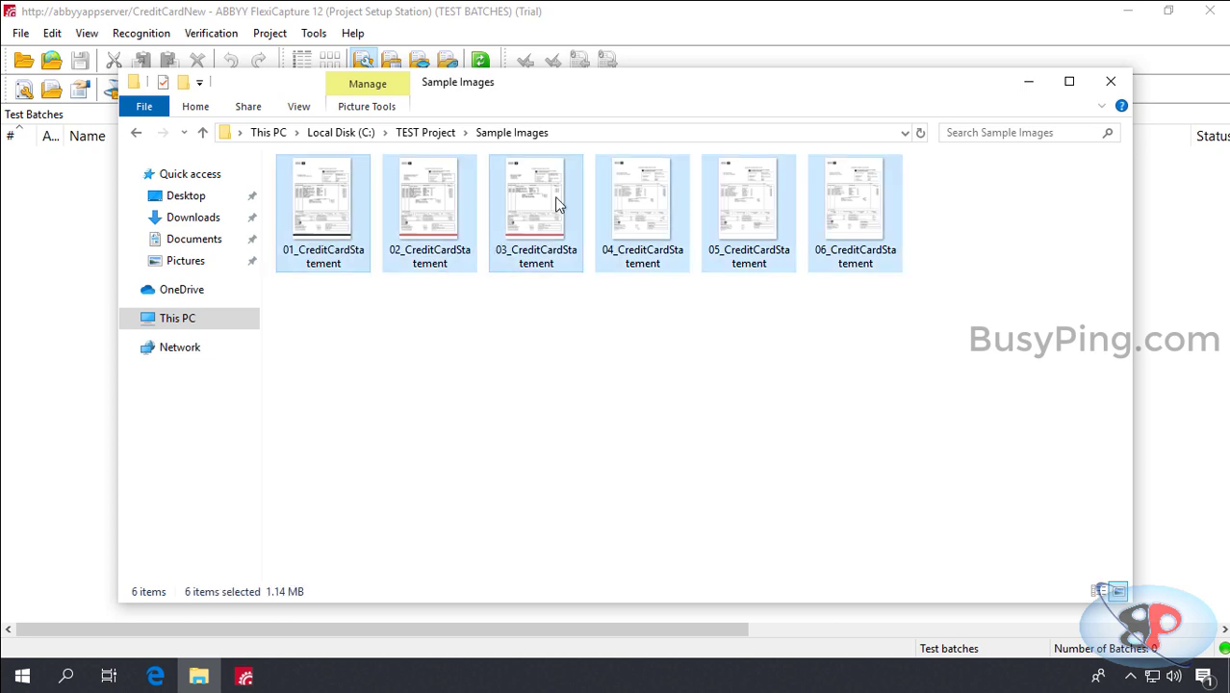
Step: Put the six statement images into \\abbyyappserver\abbyy\INPUTFILES and return to FlexiCapture
left_click(652, 134)
type("\\\\")
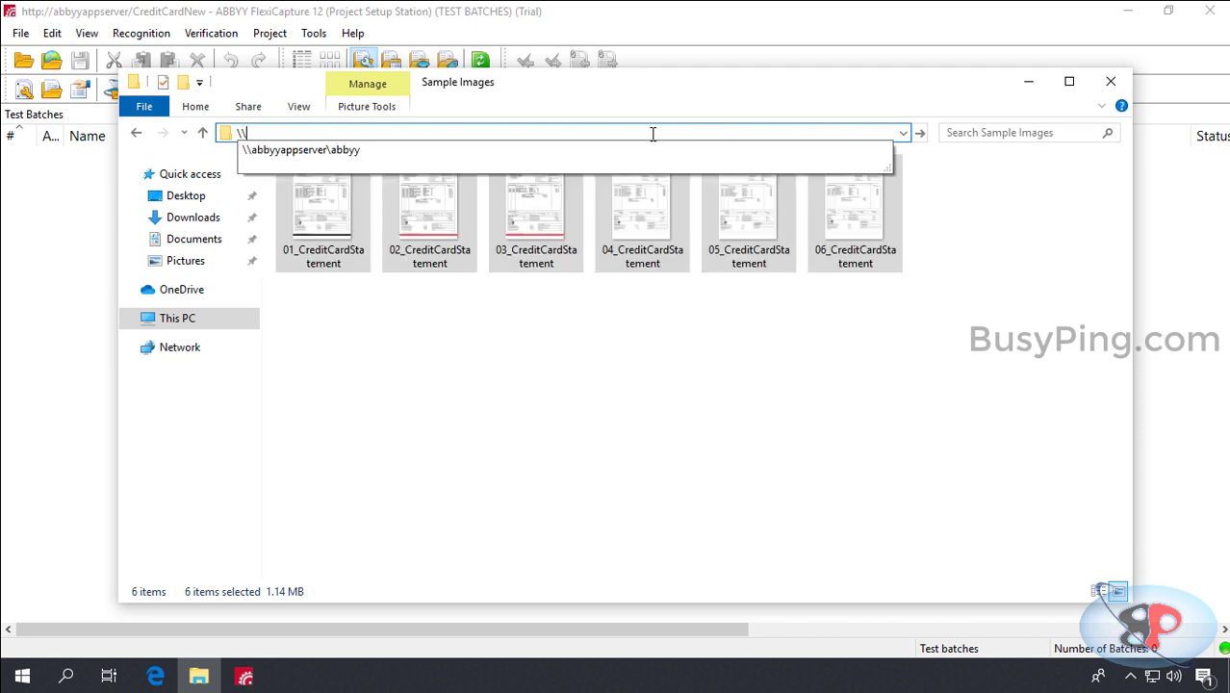
key("Down")
key("Return")
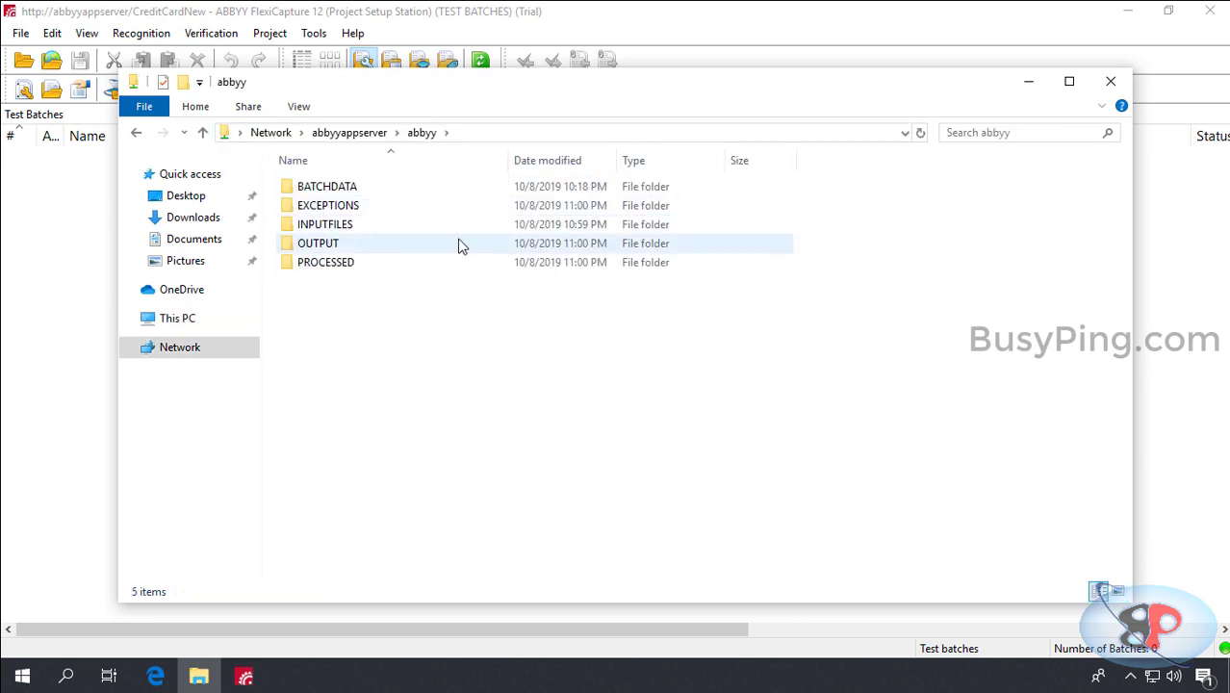
double_click(438, 229)
key("ctrl+a")
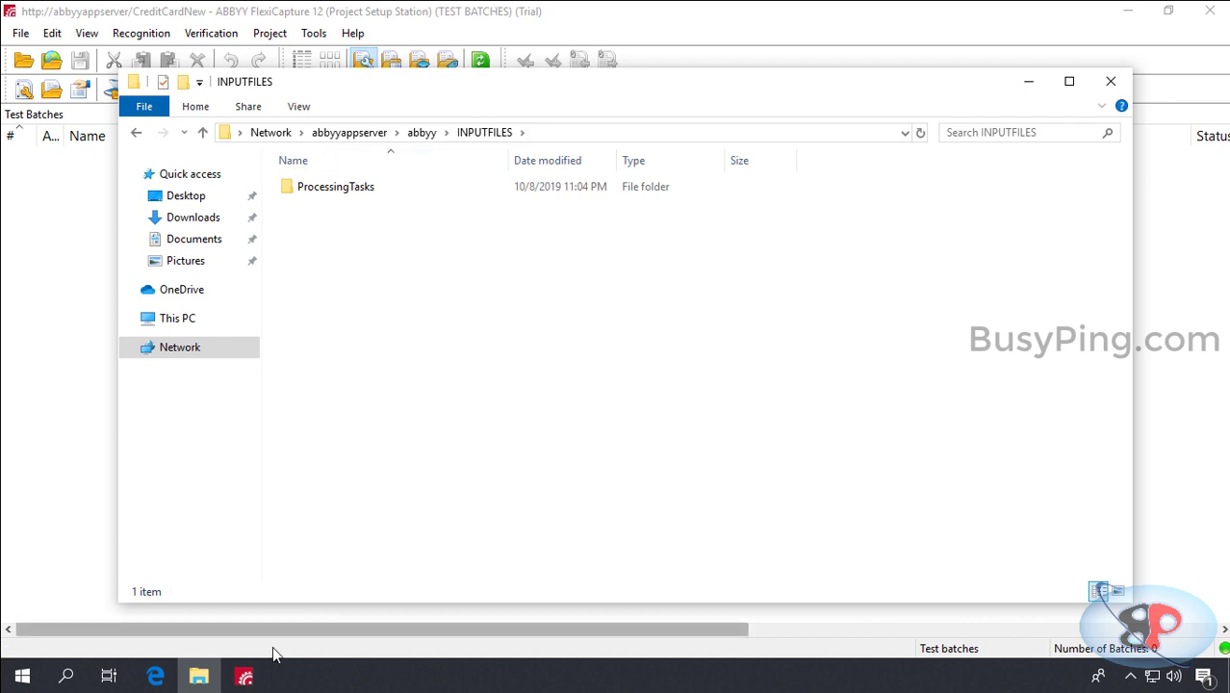
left_click(246, 676)
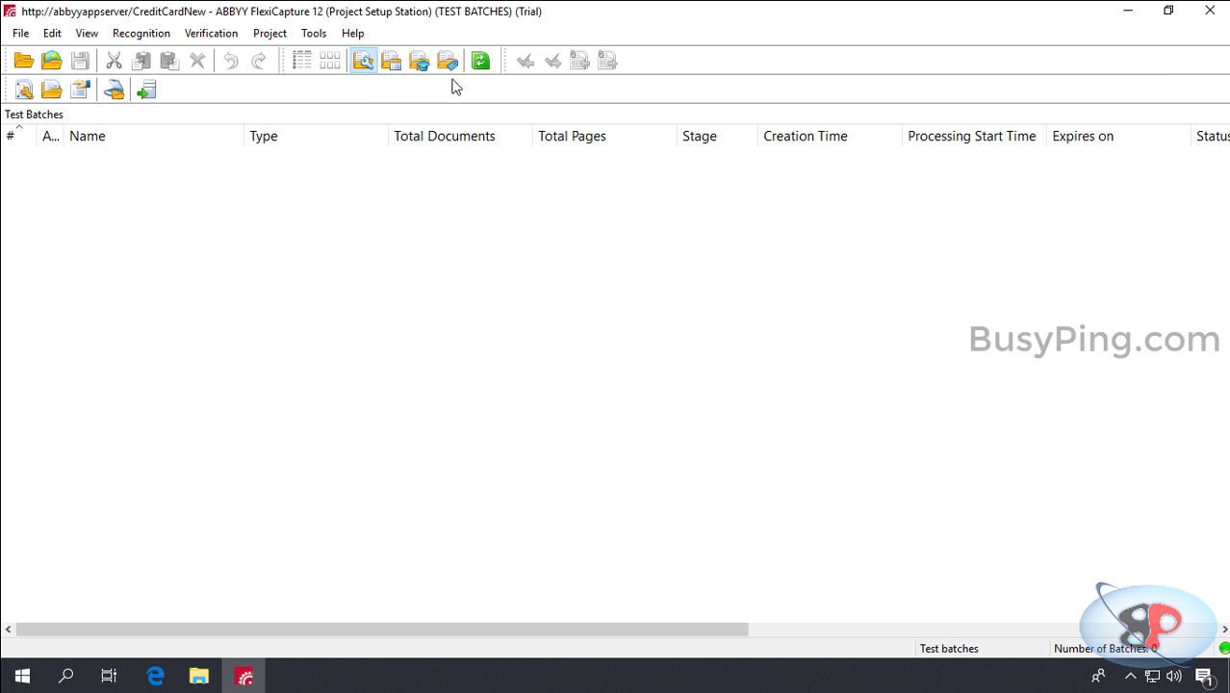
Step: Check that Batch HF_ID1 lists six documents recognized at 99% and sits at Verification
left_click(390, 60)
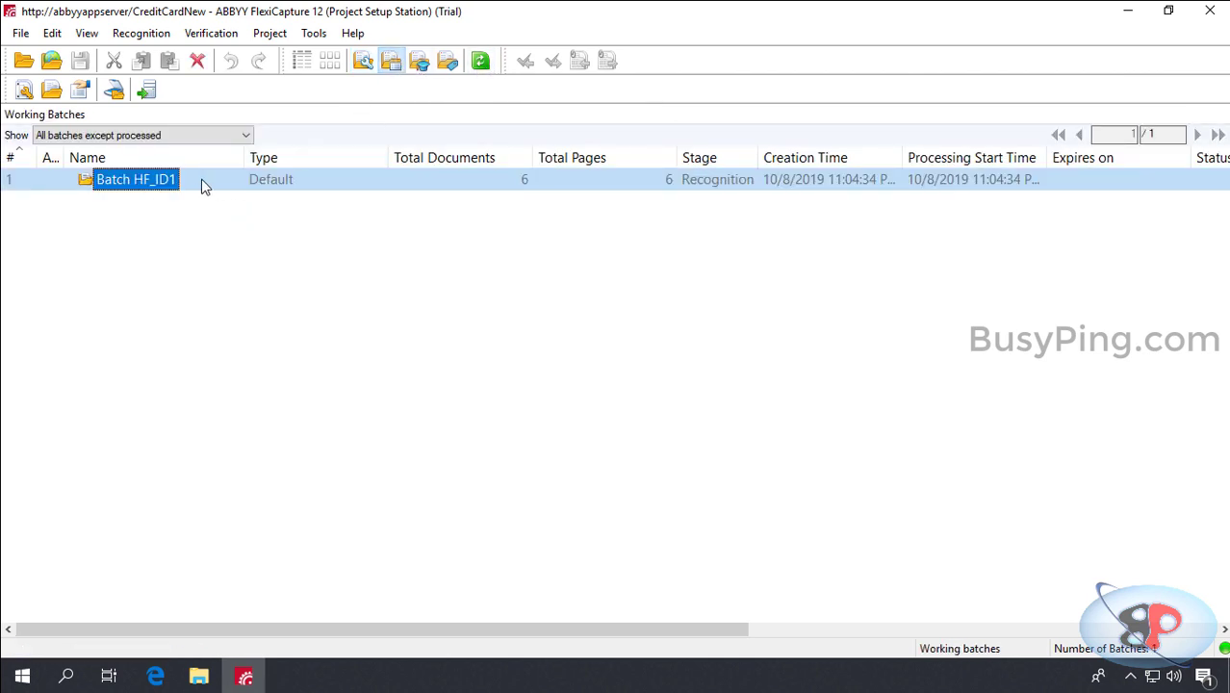
double_click(154, 180)
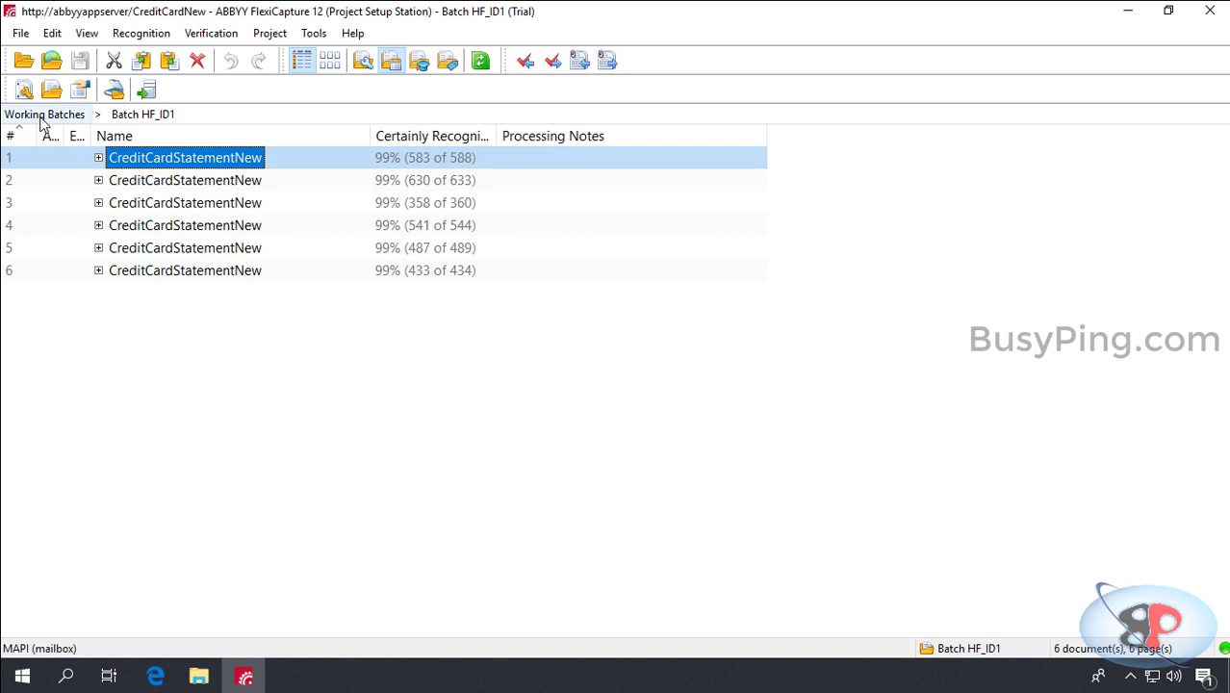
left_click(42, 117)
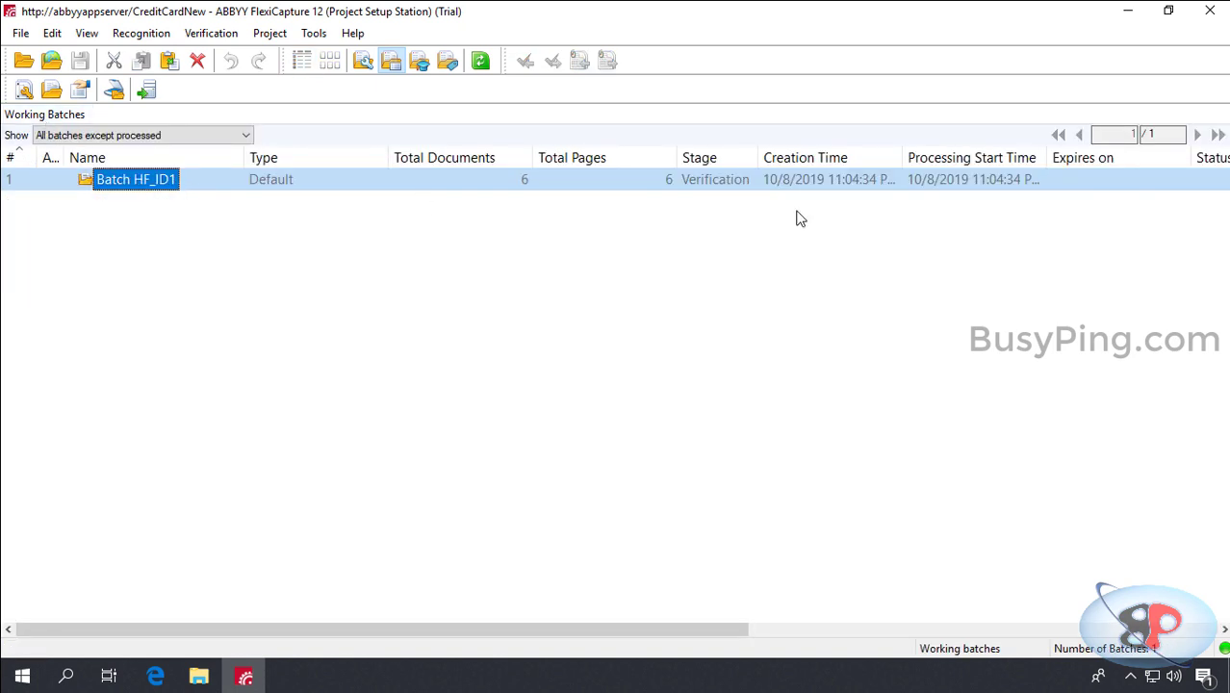